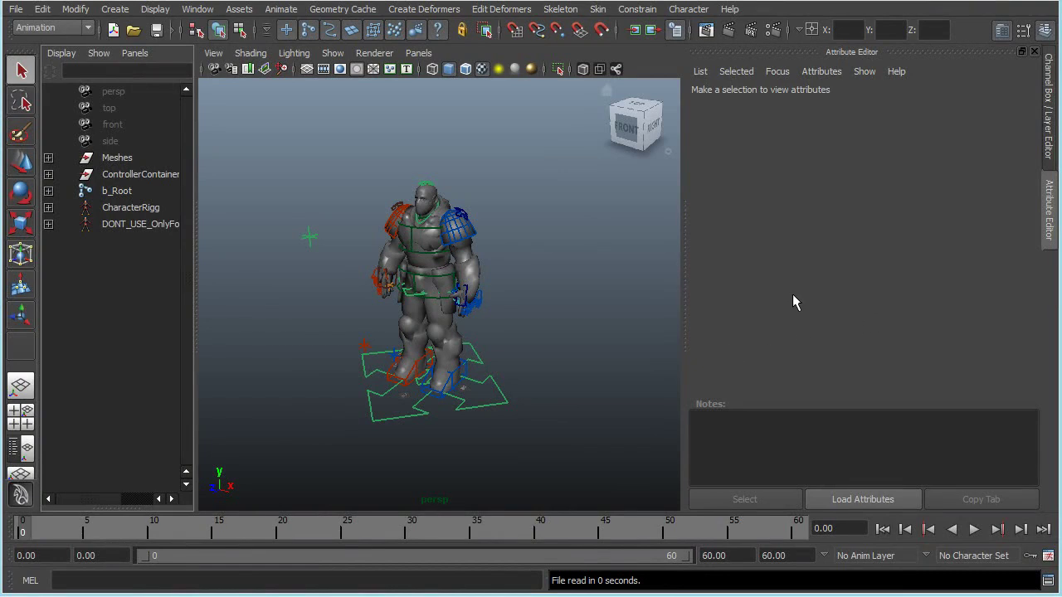
Switch to Firefox and look over the recommended rigs on the 11 Second Club resources page
{"action": "key", "text": "alt+Tab"}
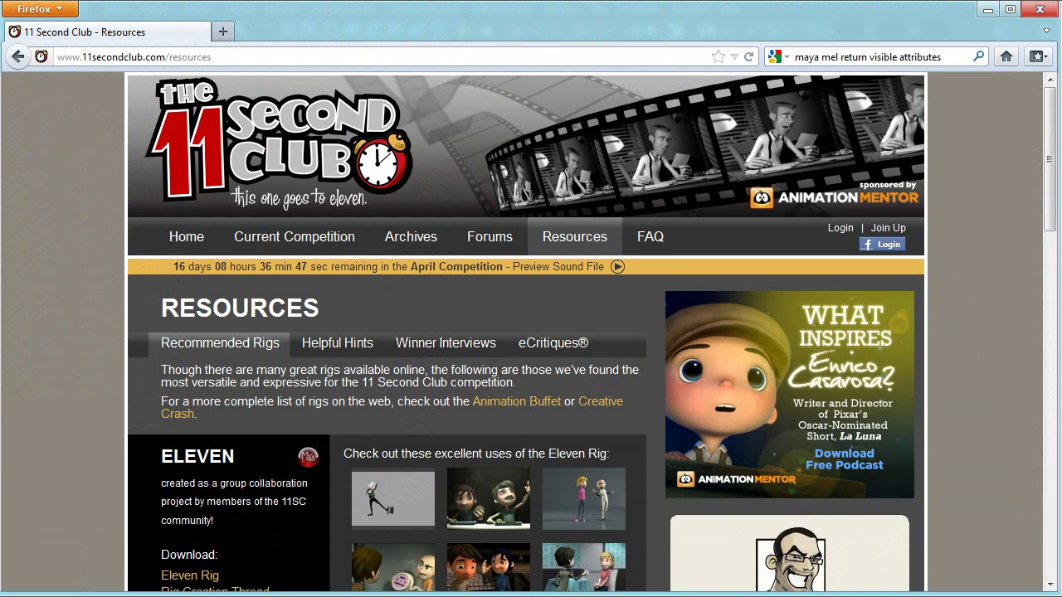
{"action": "middle_click", "coordinate": [57, 329]}
{"action": "middle_click_drag", "start_coordinate": [57, 193], "coordinate": [54, 261]}
{"action": "middle_click_drag", "start_coordinate": [70, 179], "coordinate": [67, 269]}
{"action": "middle_click_drag", "start_coordinate": [52, 250], "coordinate": [61, 331]}
{"action": "middle_click_drag", "start_coordinate": [59, 285], "coordinate": [59, 392]}
{"action": "middle_click_drag", "start_coordinate": [53, 292], "coordinate": [55, 329]}
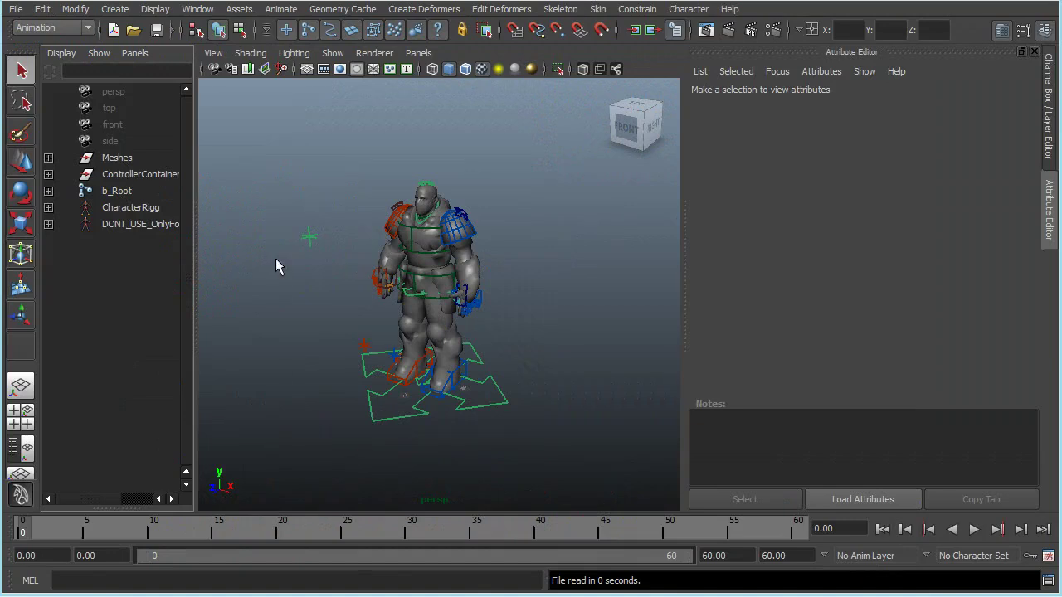
Back in Maya, run the MEL command mt_MirrorTable and choose to create a new MirrorTable
{"action": "left_click_drag", "start_coordinate": [438, 282], "coordinate": [504, 295], "text": "alt"}
{"action": "right_click_drag", "start_coordinate": [505, 295], "coordinate": [526, 305], "text": "alt"}
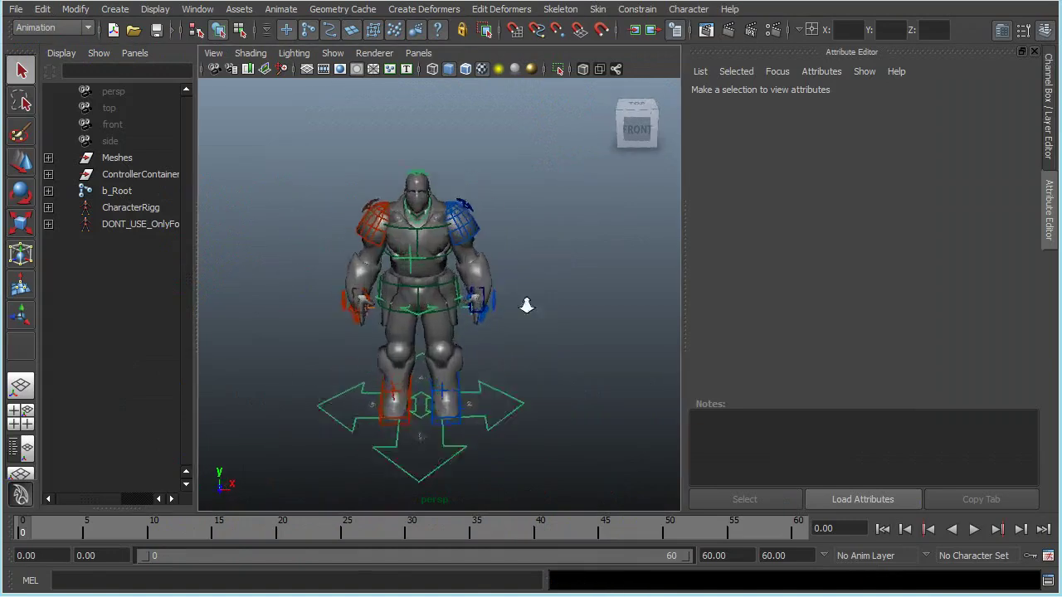
{"action": "mouse_move", "coordinate": [527, 306]}
{"action": "left_mouse_down", "text": "alt"}
{"action": "mouse_move", "coordinate": [440, 324]}
{"action": "mouse_move", "coordinate": [520, 307]}
{"action": "left_mouse_up", "text": "alt"}
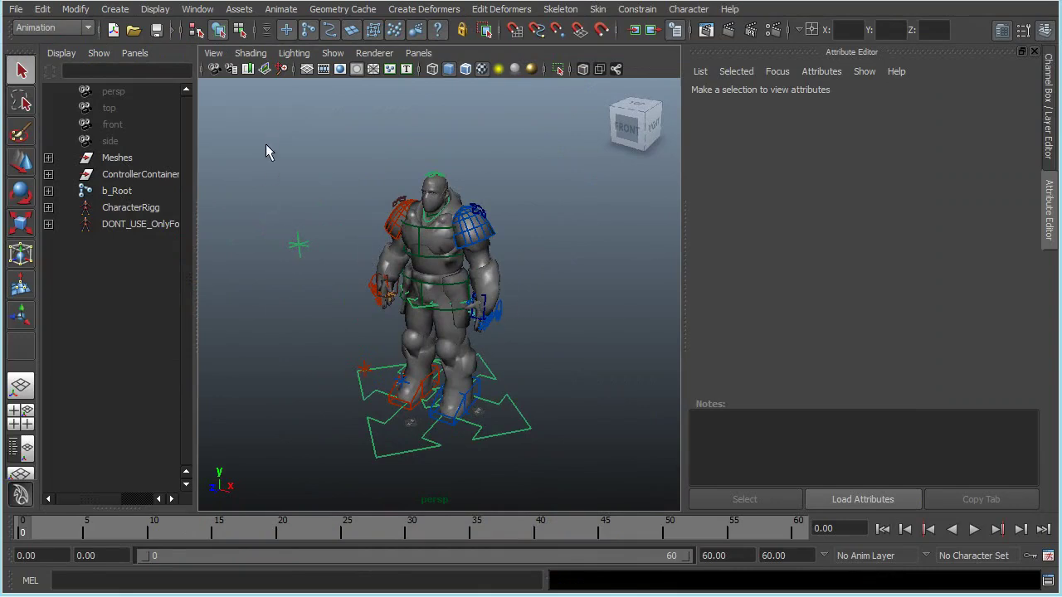
{"action": "left_click", "coordinate": [220, 581]}
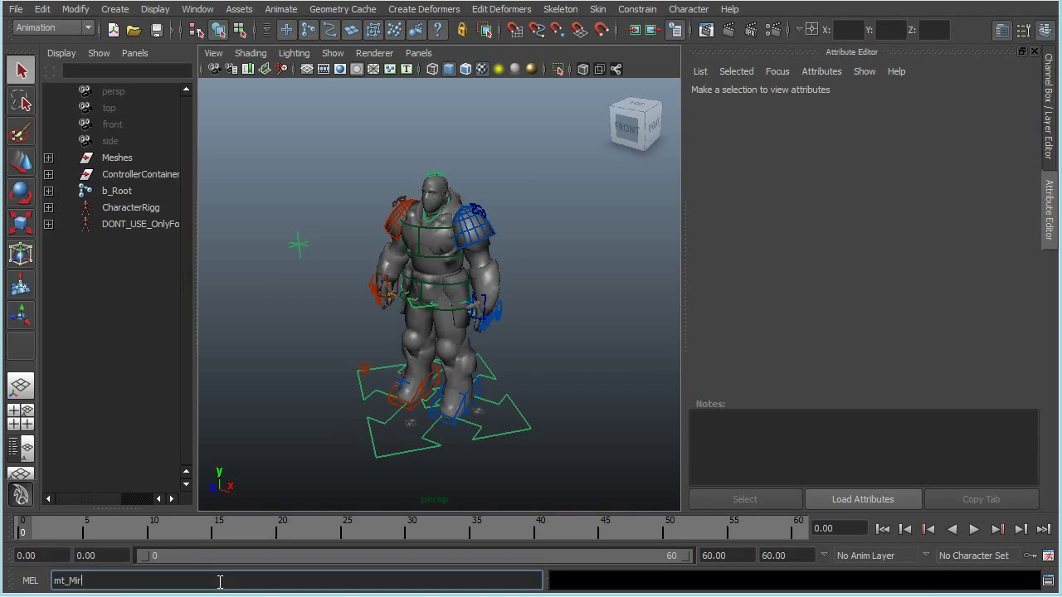
{"action": "key", "text": "Return"}
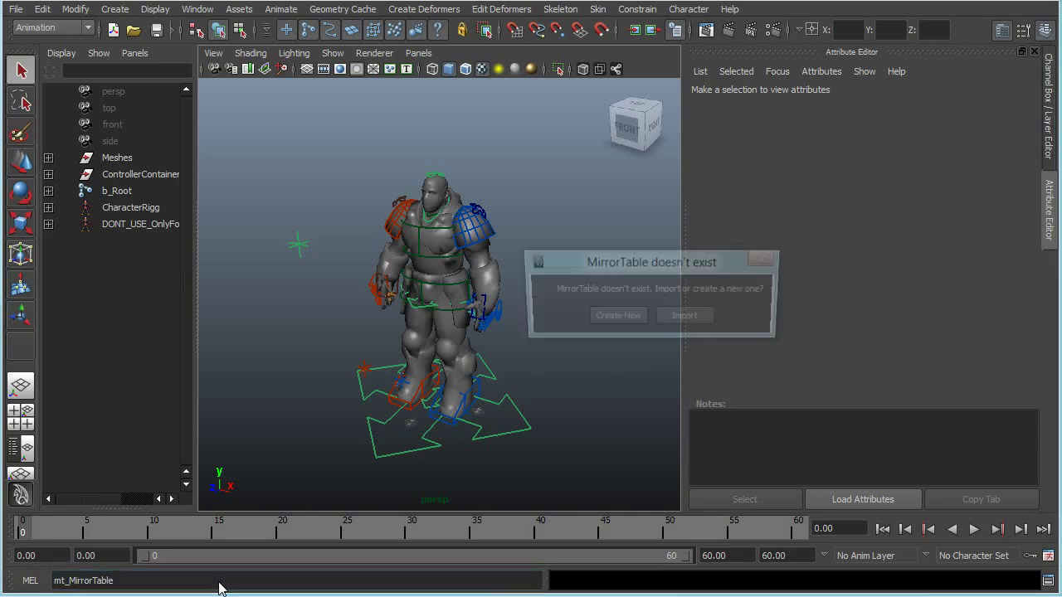
{"action": "left_click", "coordinate": [613, 318]}
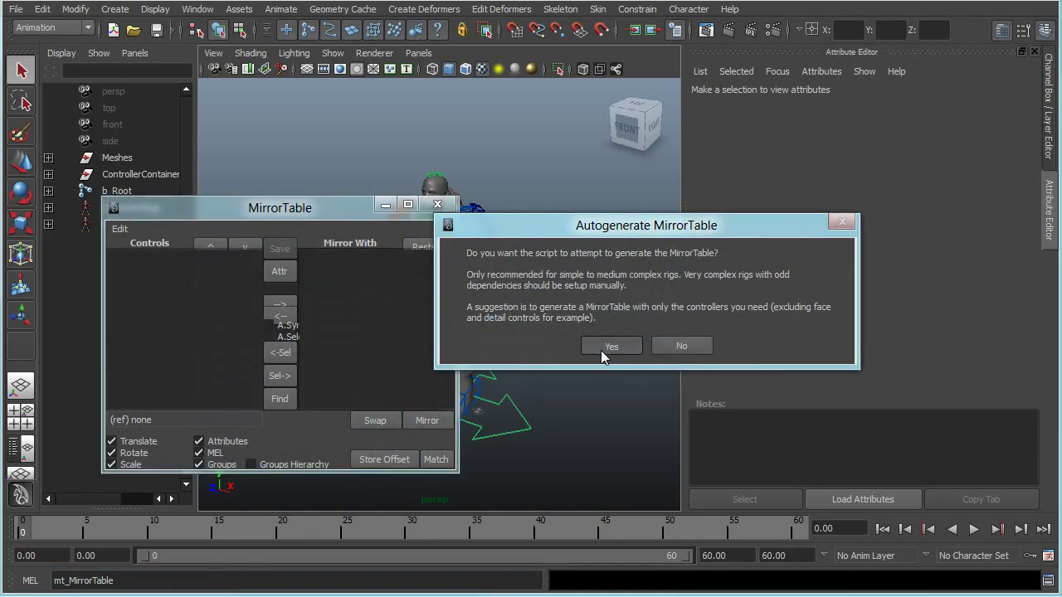
Accept autogenerating the MirrorTable, acknowledge the warning, and arrange the script's windows clear of the character
{"action": "left_click", "coordinate": [600, 350]}
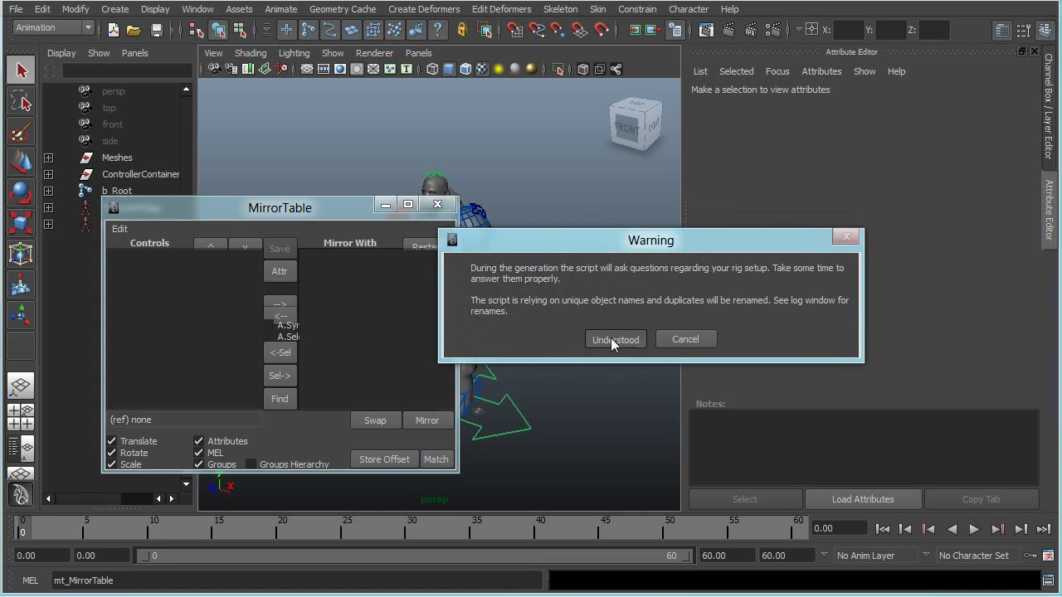
{"action": "left_click", "coordinate": [611, 338]}
{"action": "left_click_drag", "start_coordinate": [554, 176], "coordinate": [729, 253]}
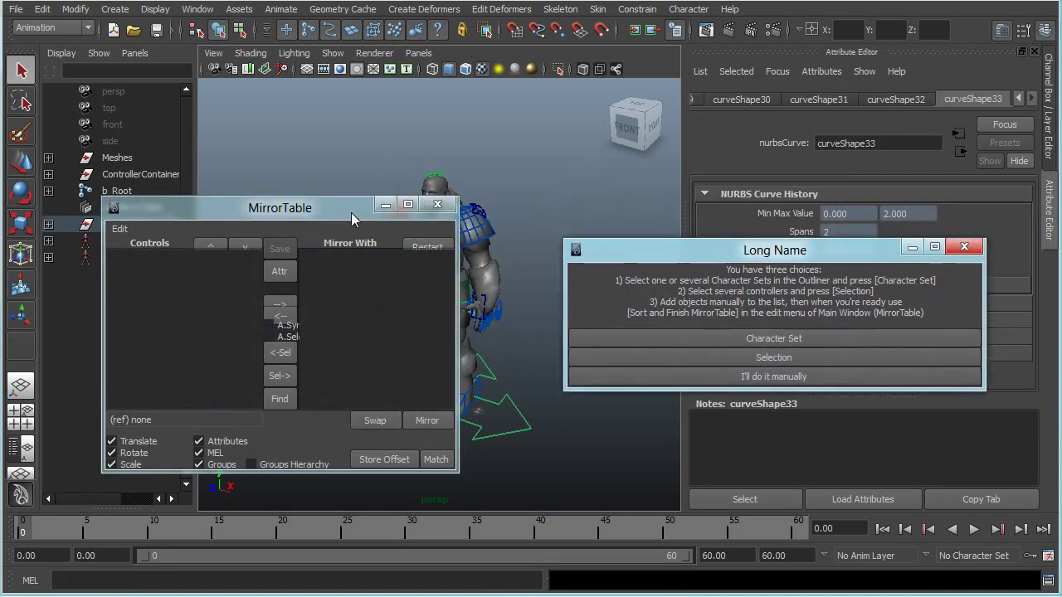
{"action": "left_click_drag", "start_coordinate": [404, 200], "coordinate": [272, 293]}
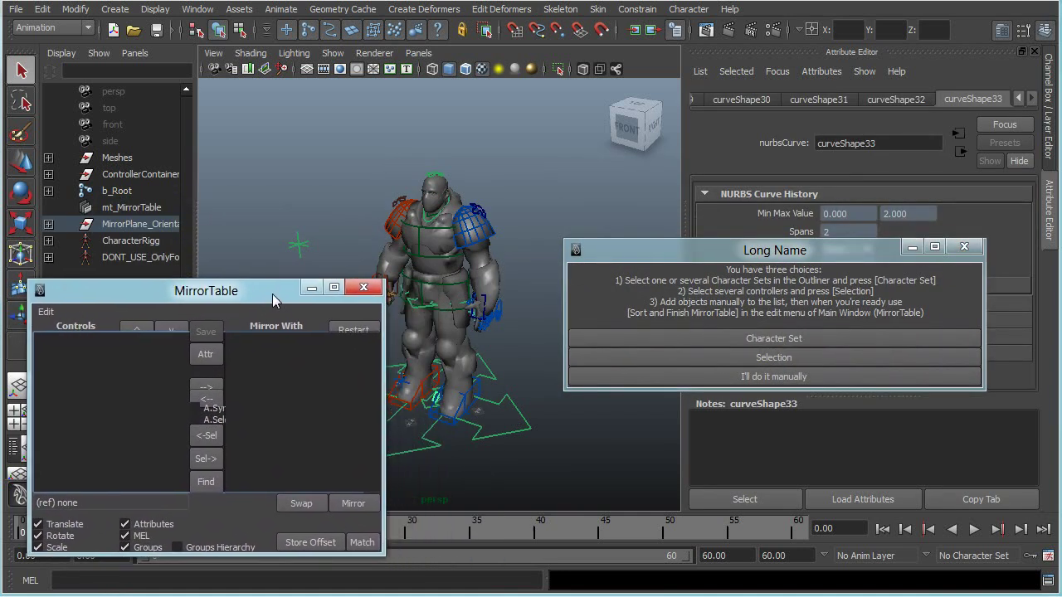
{"action": "left_click_drag", "start_coordinate": [706, 251], "coordinate": [661, 175]}
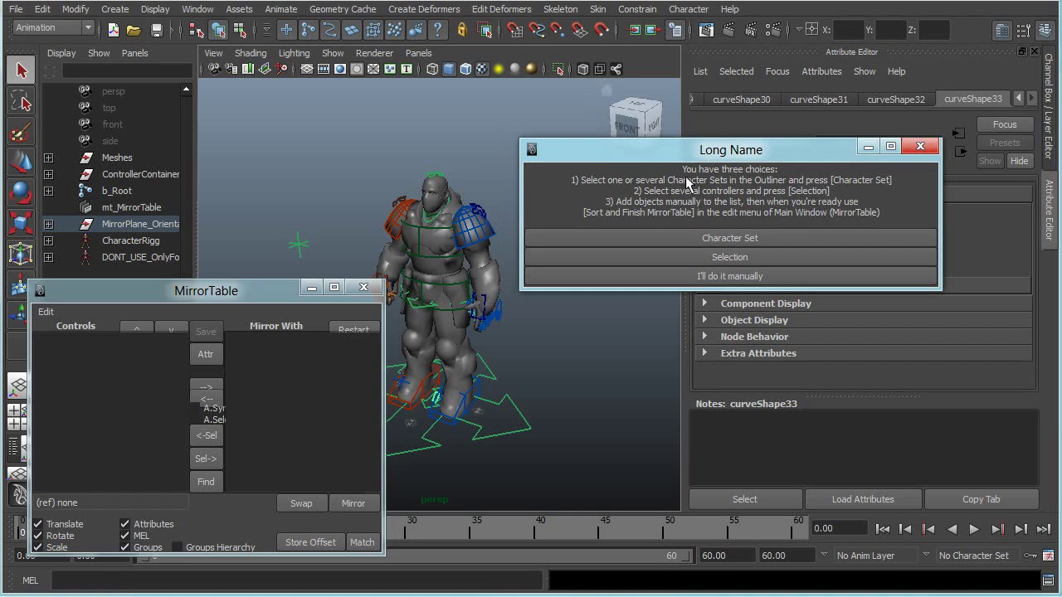
{"action": "left_click_drag", "start_coordinate": [682, 153], "coordinate": [594, 157]}
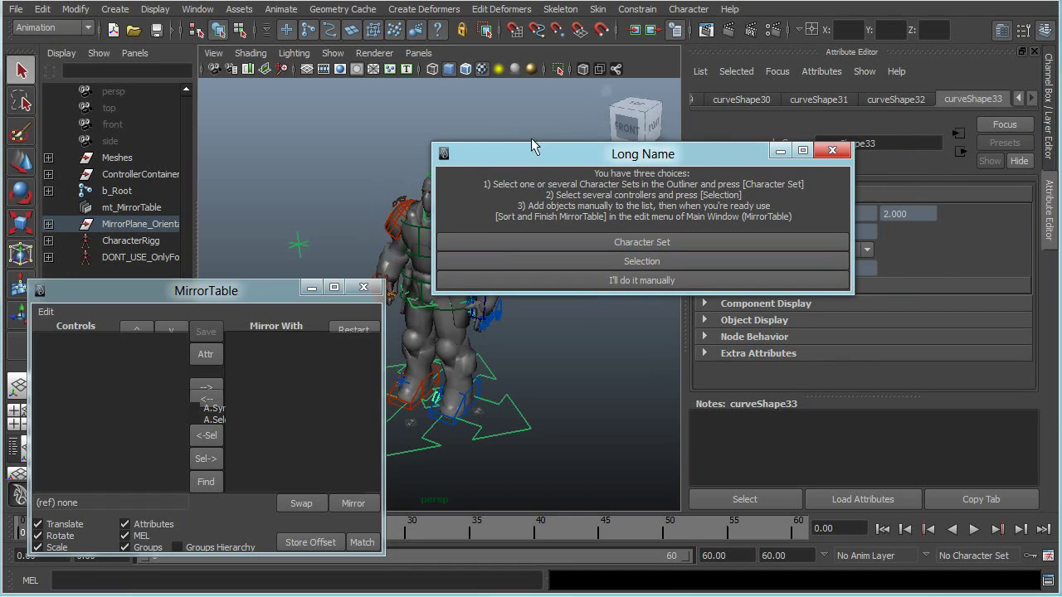
{"action": "left_click_drag", "start_coordinate": [535, 156], "coordinate": [678, 183]}
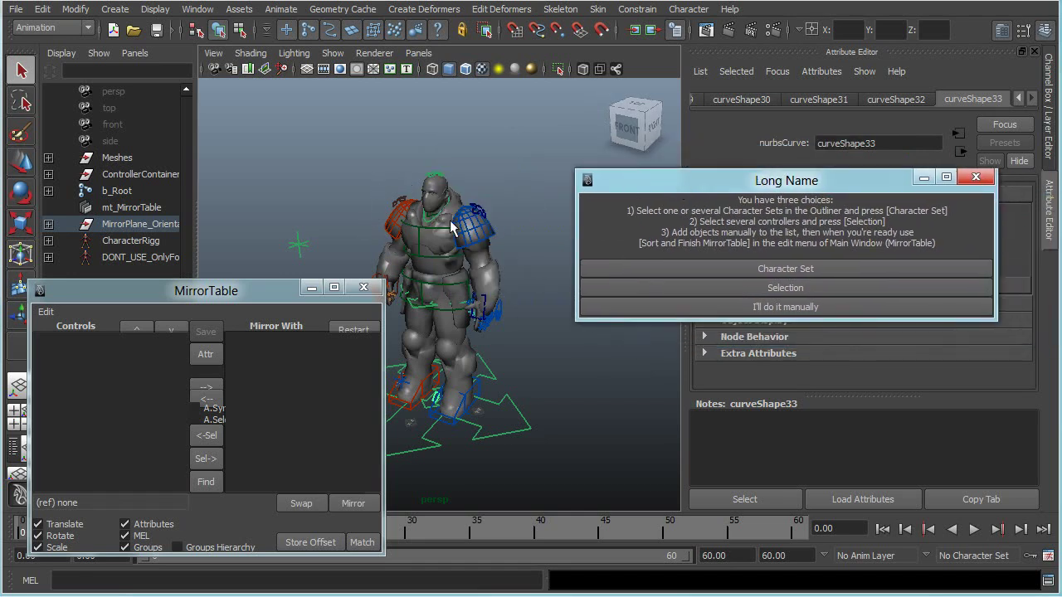
Select the CharacterRigg set in the Outliner and load its controllers into the MirrorTable with the Character Set option
{"action": "left_click", "coordinate": [162, 240]}
{"action": "left_click", "coordinate": [145, 223]}
{"action": "left_click", "coordinate": [237, 234]}
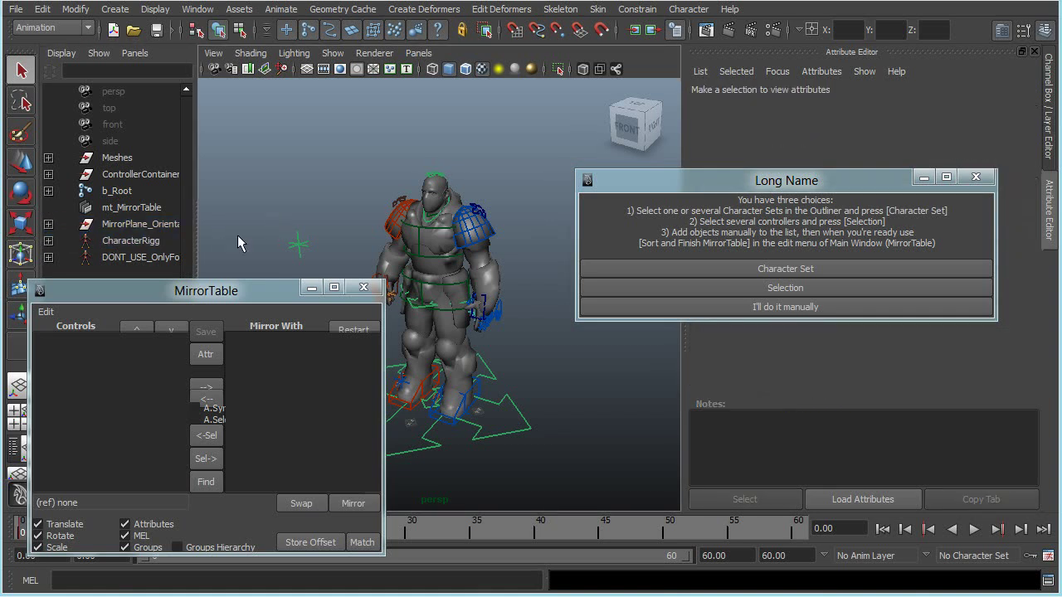
{"action": "left_click", "coordinate": [130, 241]}
{"action": "left_click", "coordinate": [48, 240]}
{"action": "scroll", "coordinate": [138, 224], "scroll_direction": "down", "scroll_amount": 5}
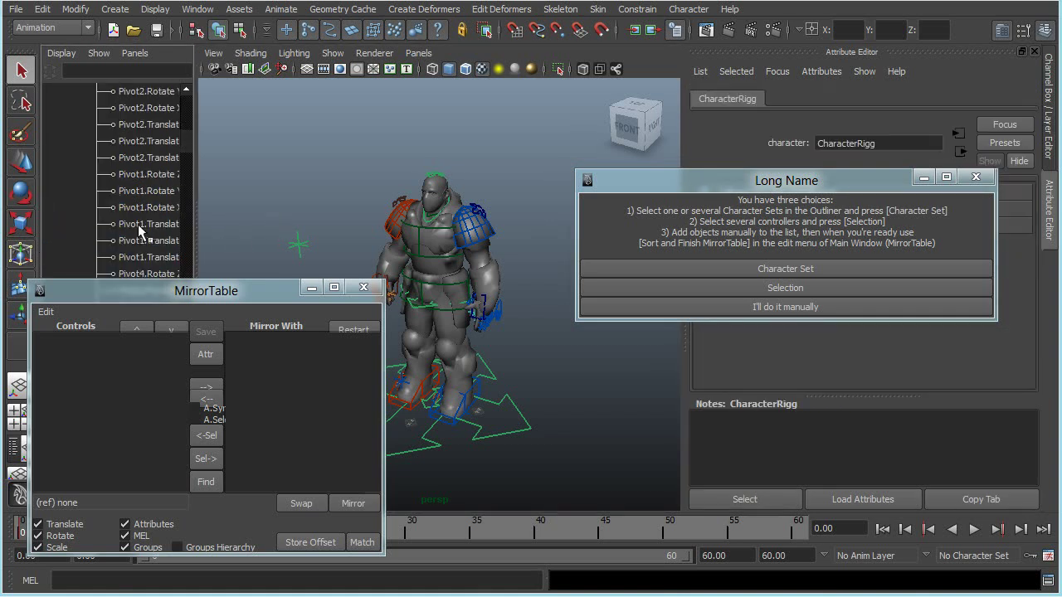
{"action": "scroll", "coordinate": [137, 224], "scroll_direction": "up", "scroll_amount": 5}
{"action": "left_click", "coordinate": [48, 240]}
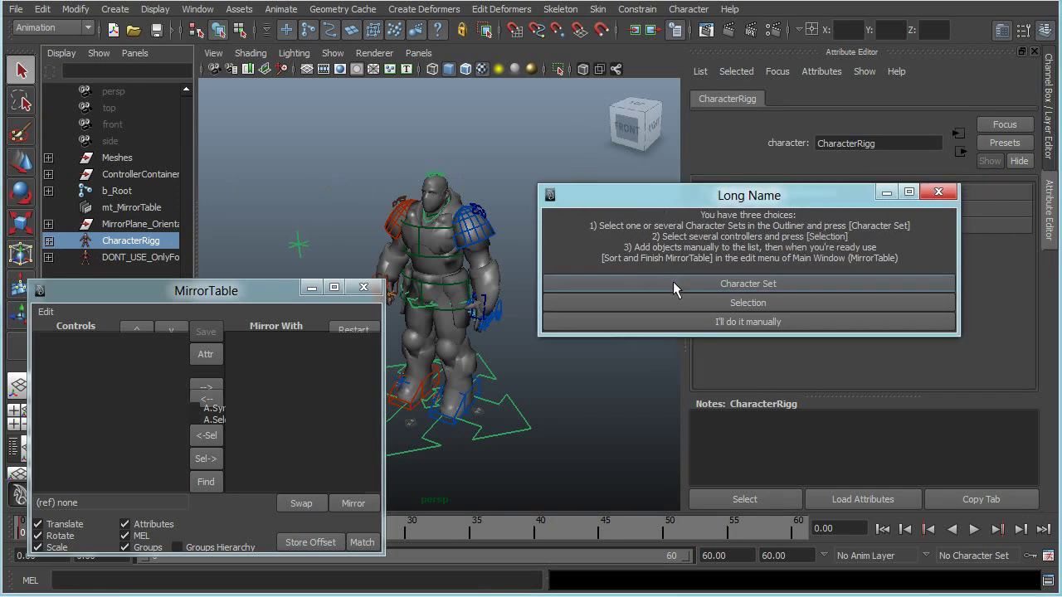
{"action": "left_click", "coordinate": [672, 282]}
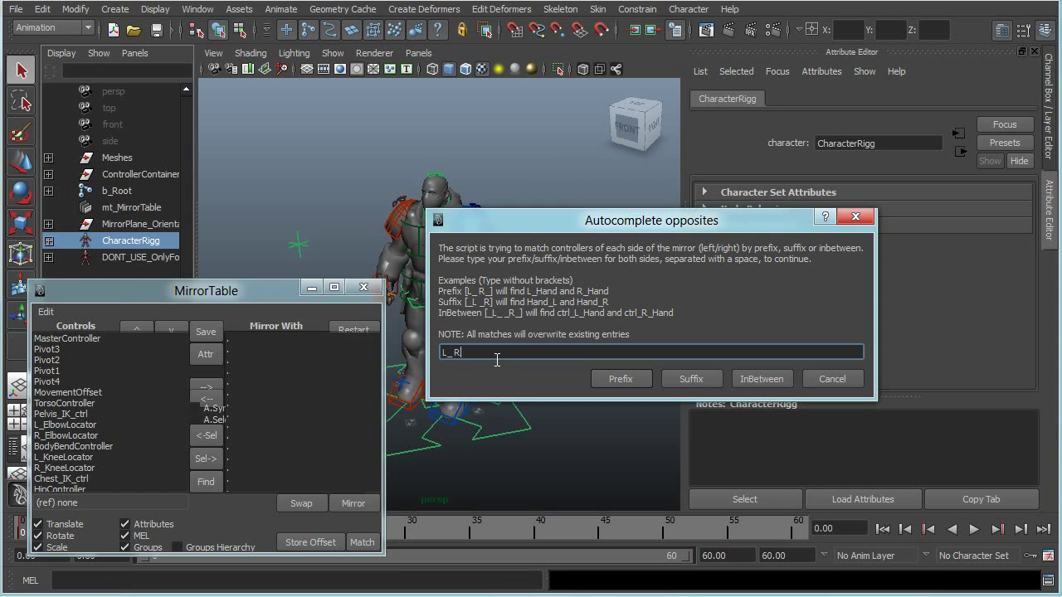
Match opposite controllers by the prefixes L_ and R_, and set the character orientation to Y up and facing Z+
{"action": "left_click", "coordinate": [620, 378]}
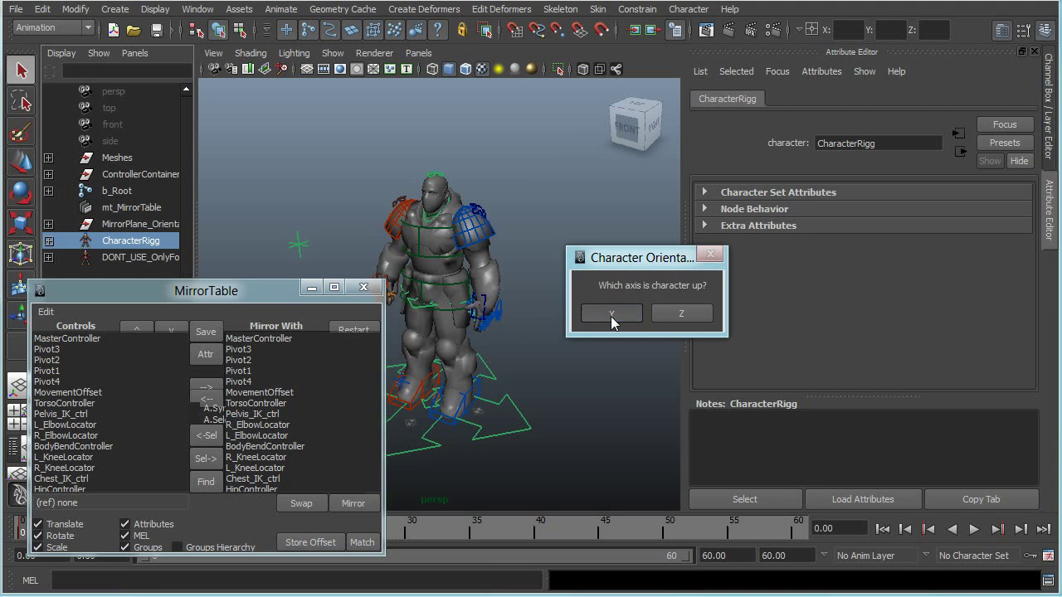
{"action": "left_click", "coordinate": [610, 314]}
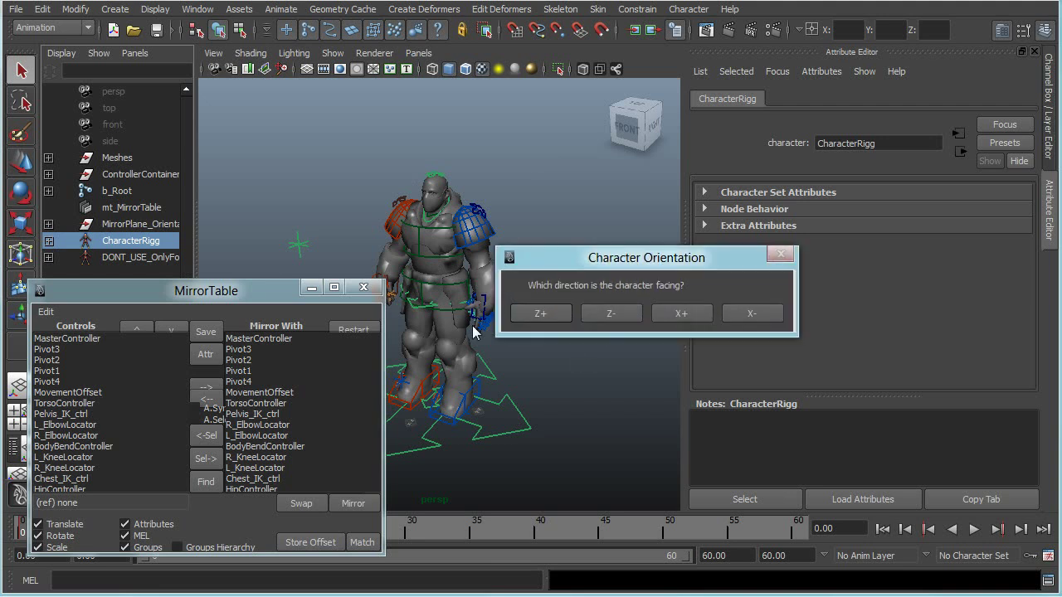
{"action": "left_click", "coordinate": [532, 312]}
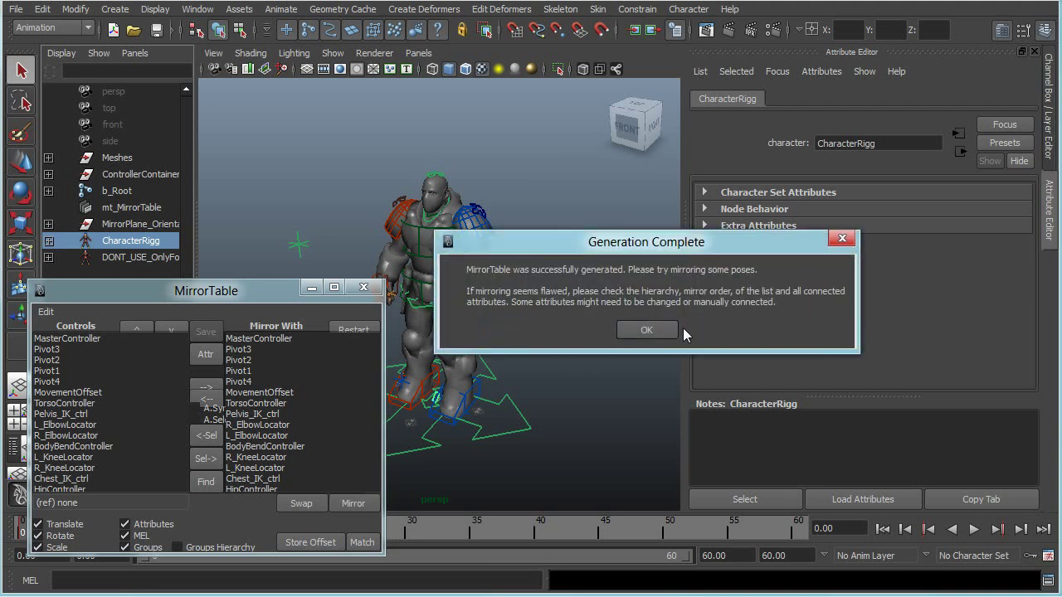
{"action": "left_click", "coordinate": [653, 330]}
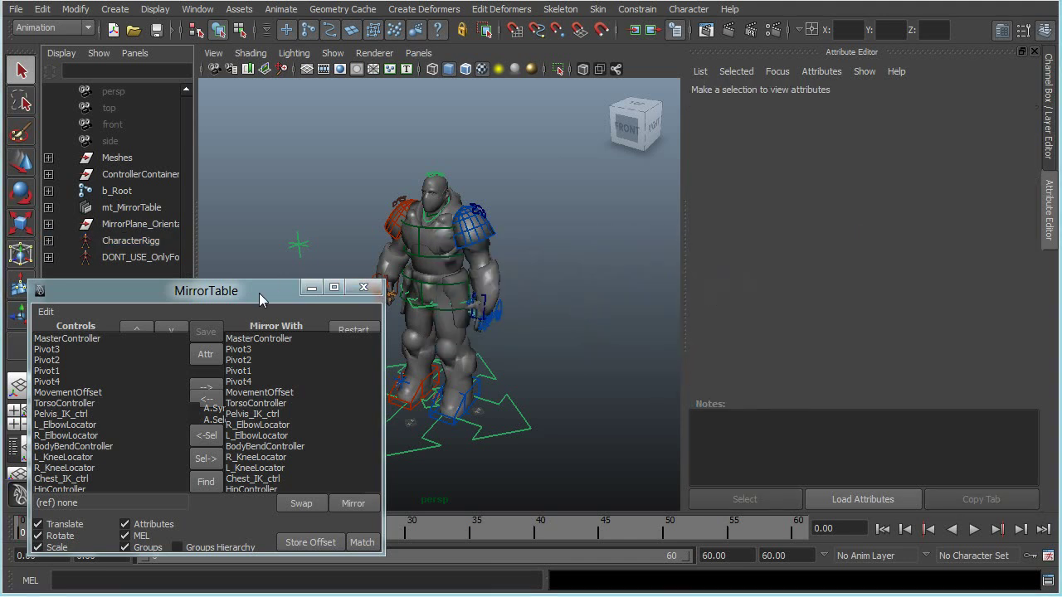
Select the MasterController both in the MirrorTable list and on the character, with the Channel Box showing its attributes
{"action": "left_click_drag", "start_coordinate": [262, 300], "coordinate": [737, 200]}
{"action": "left_click", "coordinate": [571, 238]}
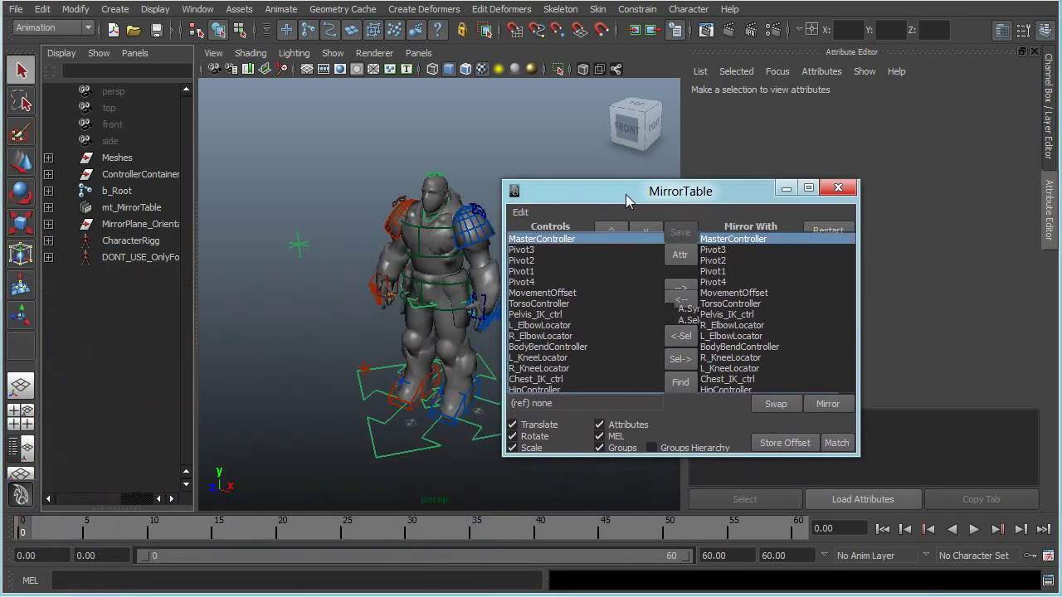
{"action": "left_click_drag", "start_coordinate": [627, 201], "coordinate": [176, 222]}
{"action": "left_click", "coordinate": [1049, 112]}
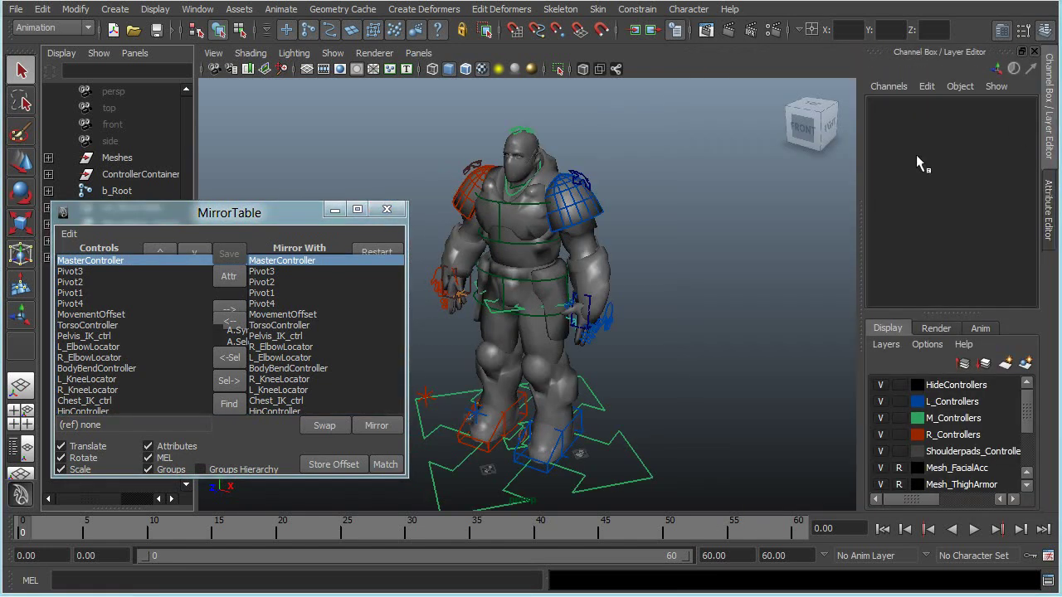
{"action": "left_click", "coordinate": [611, 446]}
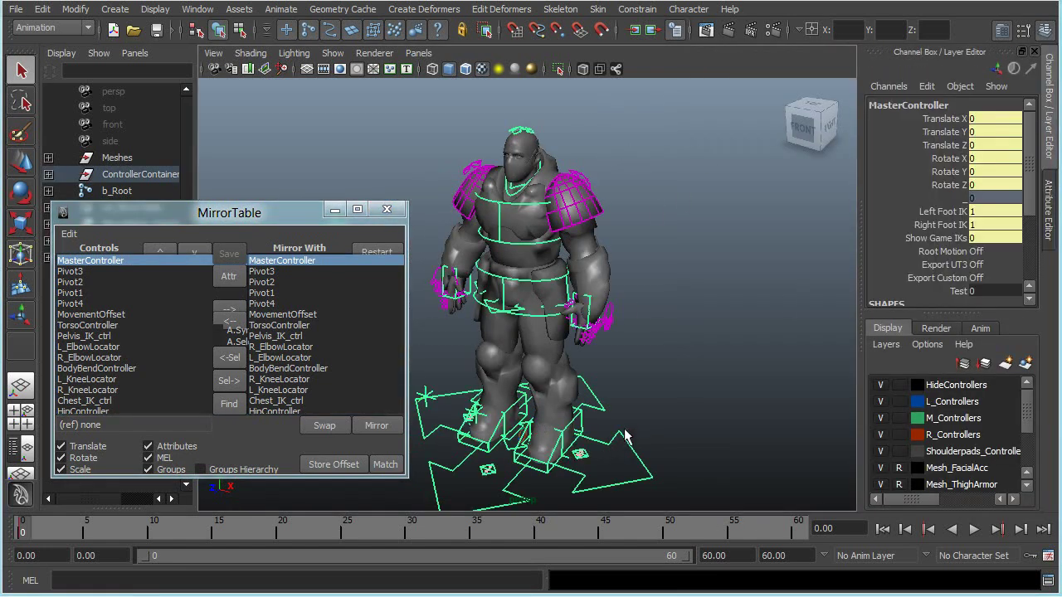
{"action": "scroll", "coordinate": [628, 322], "scroll_direction": "up", "scroll_amount": 6}
{"action": "right_click_drag", "start_coordinate": [631, 350], "coordinate": [628, 317], "text": "alt"}
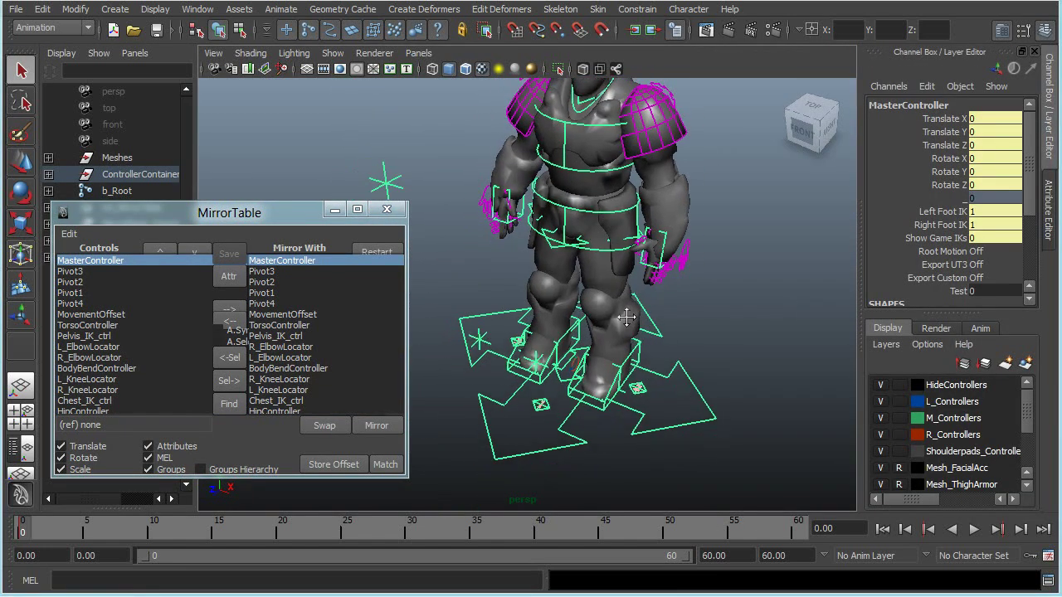
Examine the Left Foot IK and Right Foot IK attributes of the MasterController
{"action": "left_click_drag", "start_coordinate": [924, 214], "coordinate": [939, 224]}
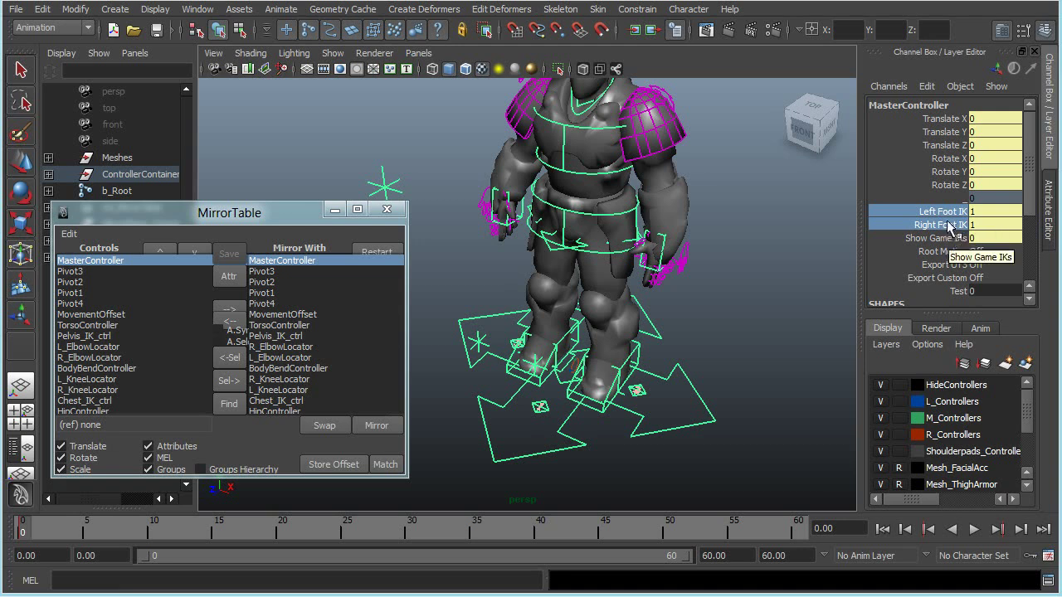
{"action": "left_click", "coordinate": [938, 213]}
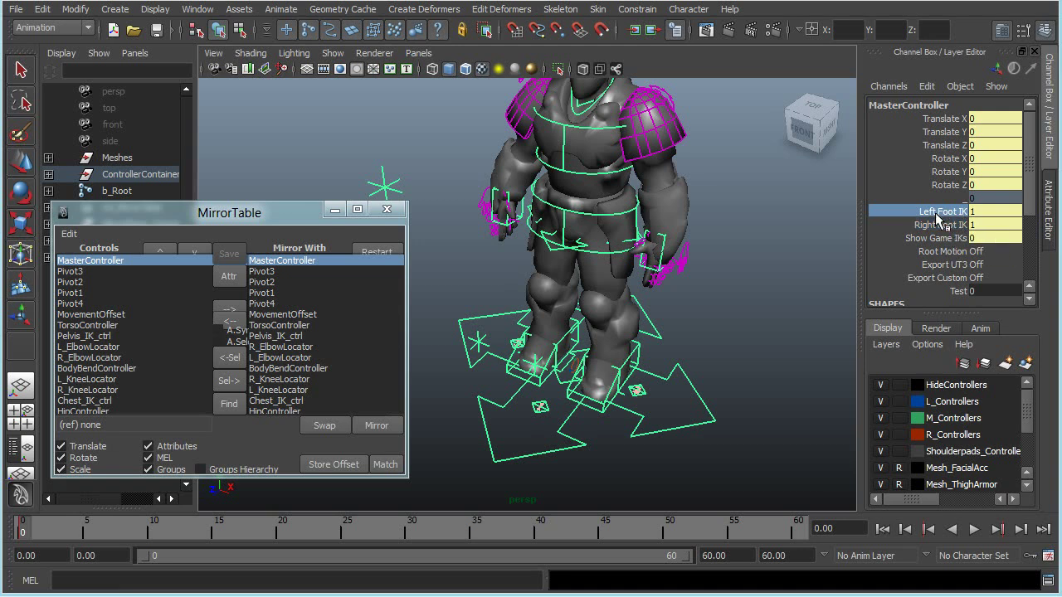
{"action": "left_click", "coordinate": [938, 222]}
{"action": "left_click", "coordinate": [939, 213]}
{"action": "left_click", "coordinate": [943, 225]}
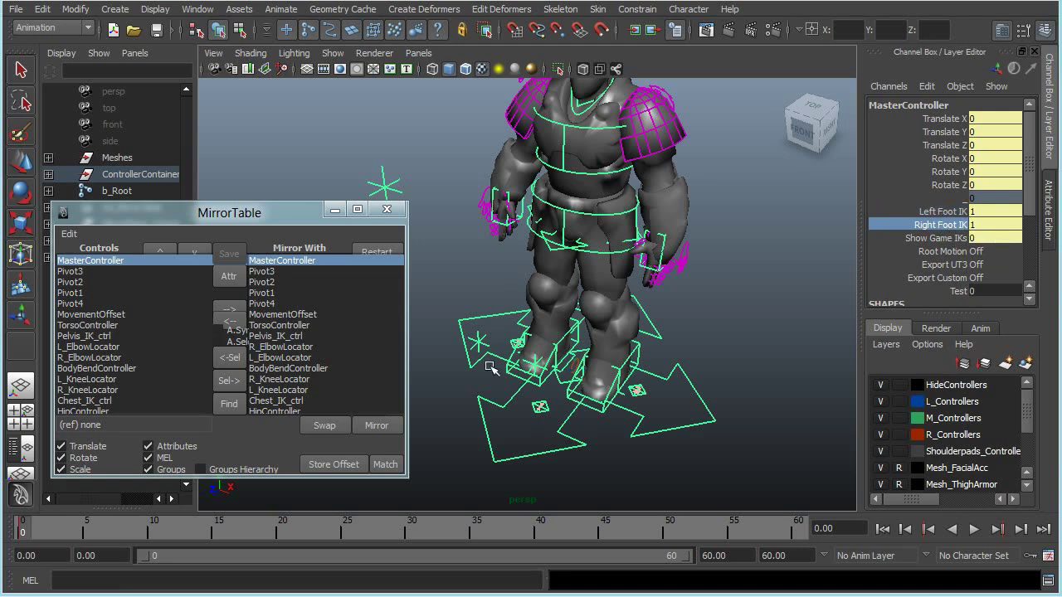
In the MasterController's mirror attributes, connect LeftFootIK with RightFootIK and RightFootIK with LeftFootIK, then close the attribute window
{"action": "left_click", "coordinate": [226, 279]}
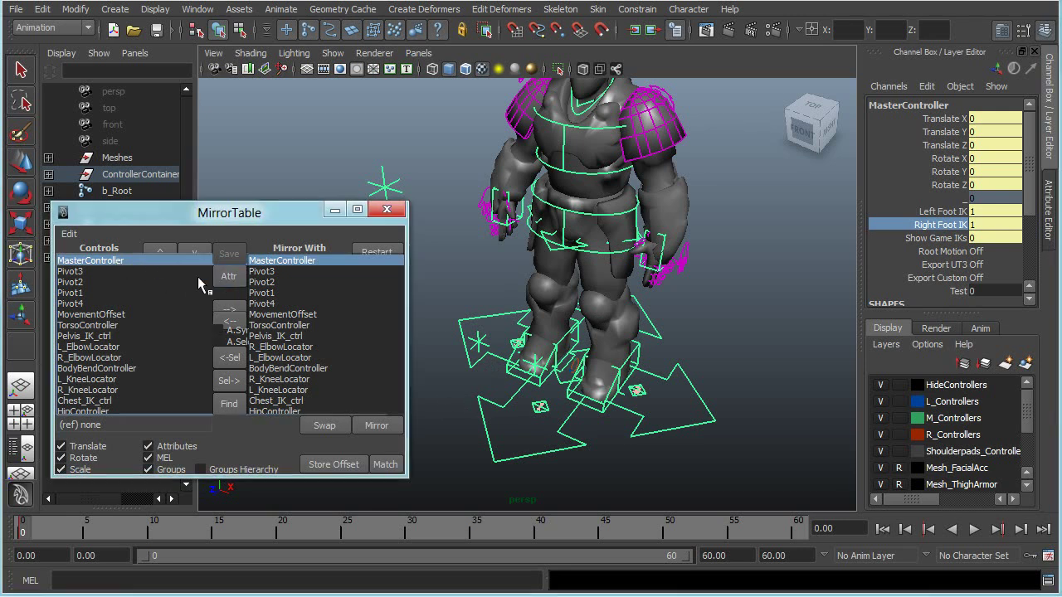
{"action": "left_click", "coordinate": [228, 277]}
{"action": "left_click", "coordinate": [440, 222]}
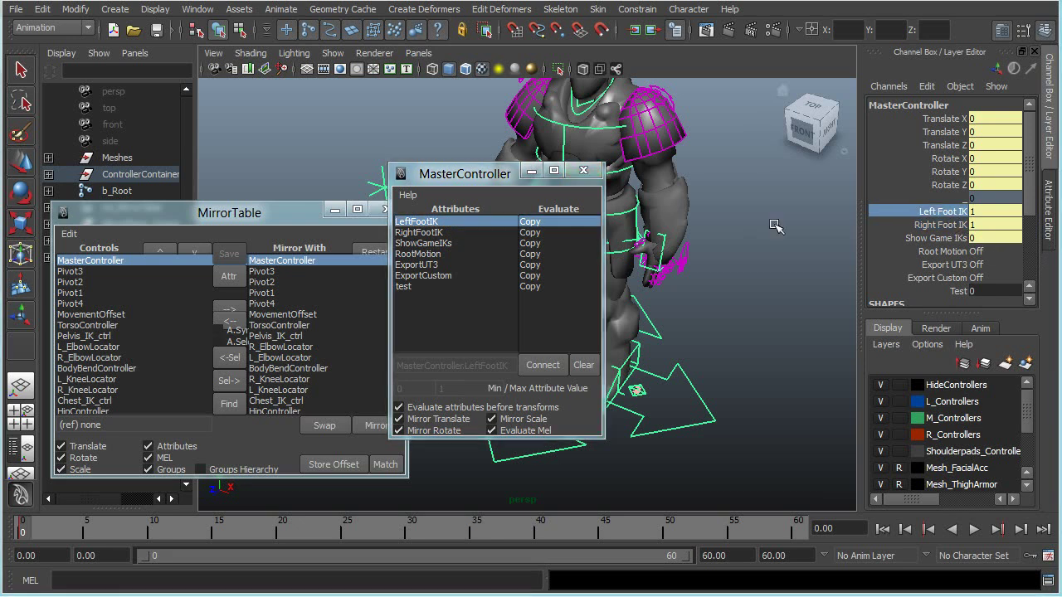
{"action": "left_click", "coordinate": [543, 365]}
{"action": "left_click", "coordinate": [431, 233]}
{"action": "left_click", "coordinate": [921, 211]}
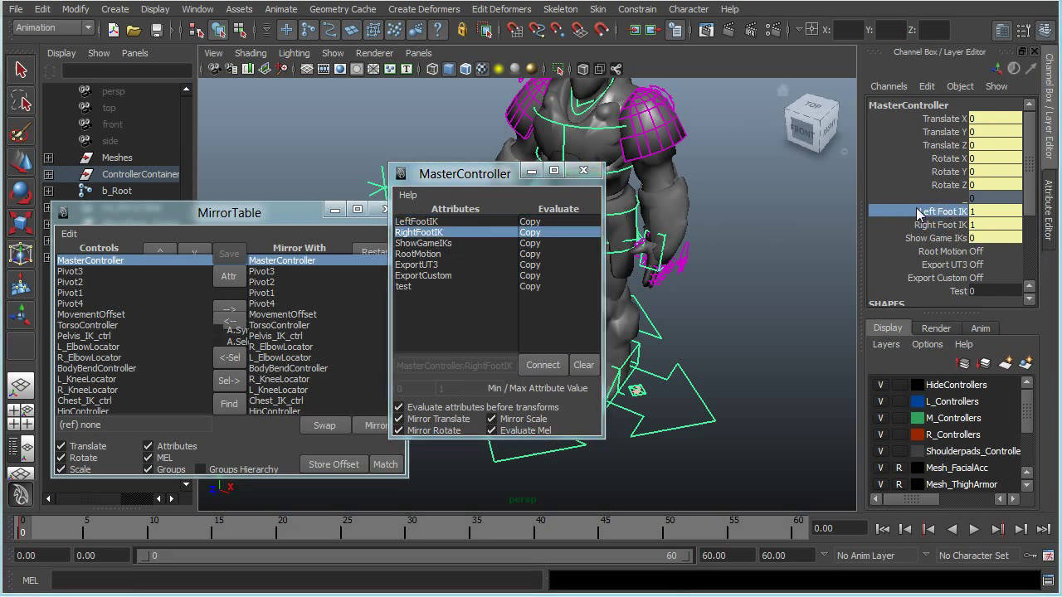
{"action": "left_click", "coordinate": [539, 364]}
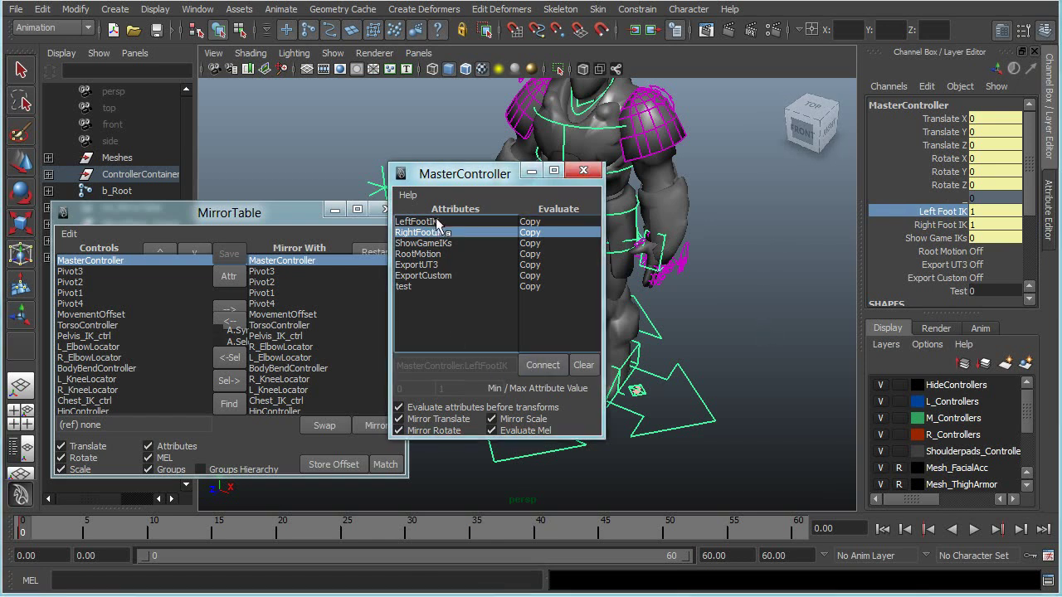
{"action": "left_click", "coordinate": [583, 170]}
Deselect the MasterController and save the CharacterBase scene
{"action": "scroll", "coordinate": [673, 324], "scroll_direction": "down", "scroll_amount": 3}
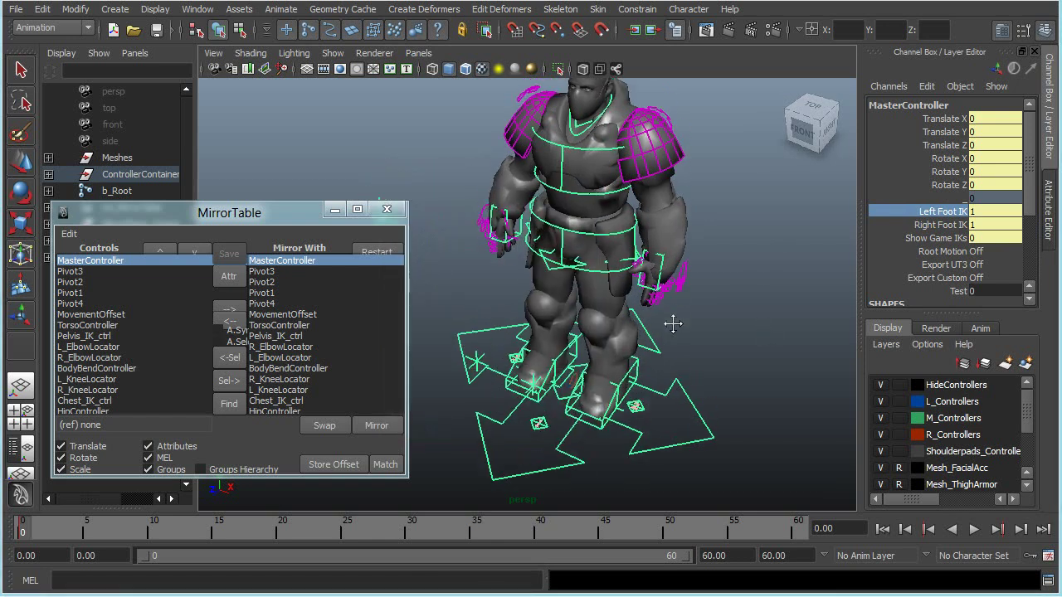
{"action": "scroll", "coordinate": [673, 324], "scroll_direction": "down", "scroll_amount": 3}
{"action": "left_click", "coordinate": [569, 335]}
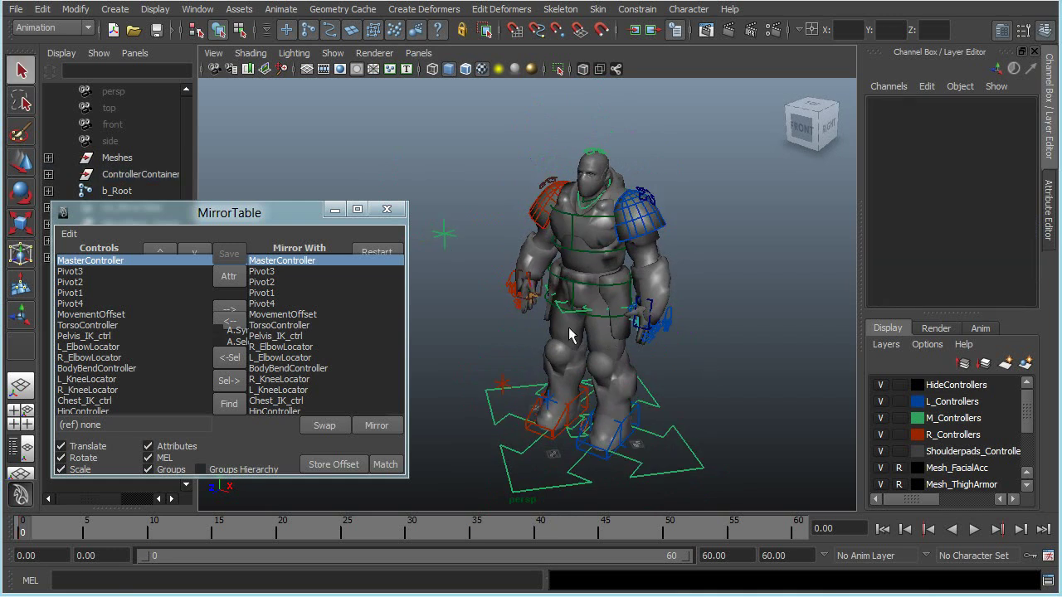
{"action": "key", "text": "ctrl+s"}
Open referenceScene.mb, move the MirrorTable window aside, and play the animation until frame 74
{"action": "left_click", "coordinate": [15, 9]}
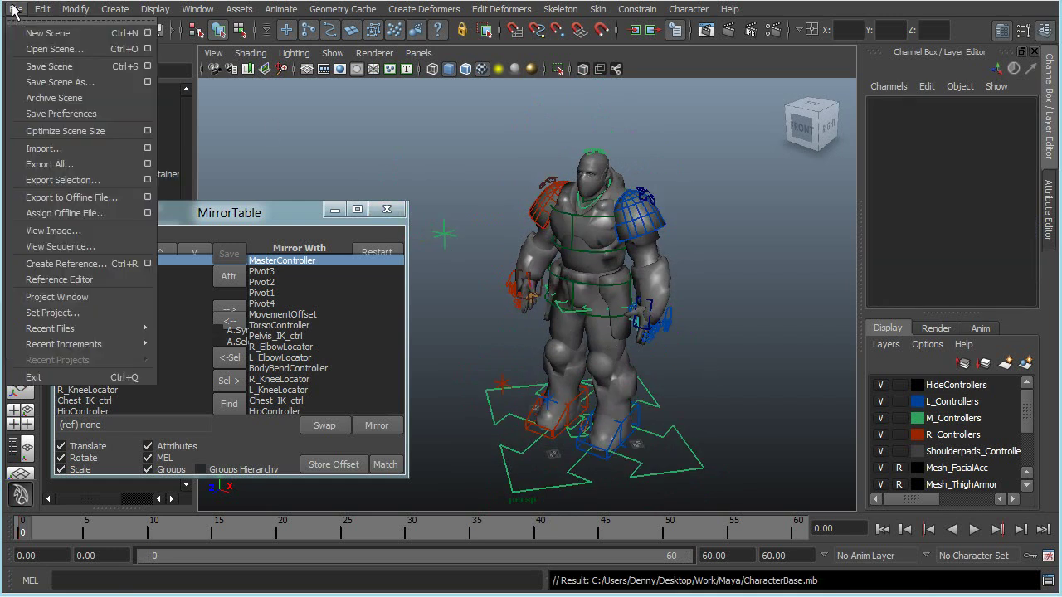
{"action": "left_click", "coordinate": [18, 49]}
{"action": "double_click", "coordinate": [247, 167]}
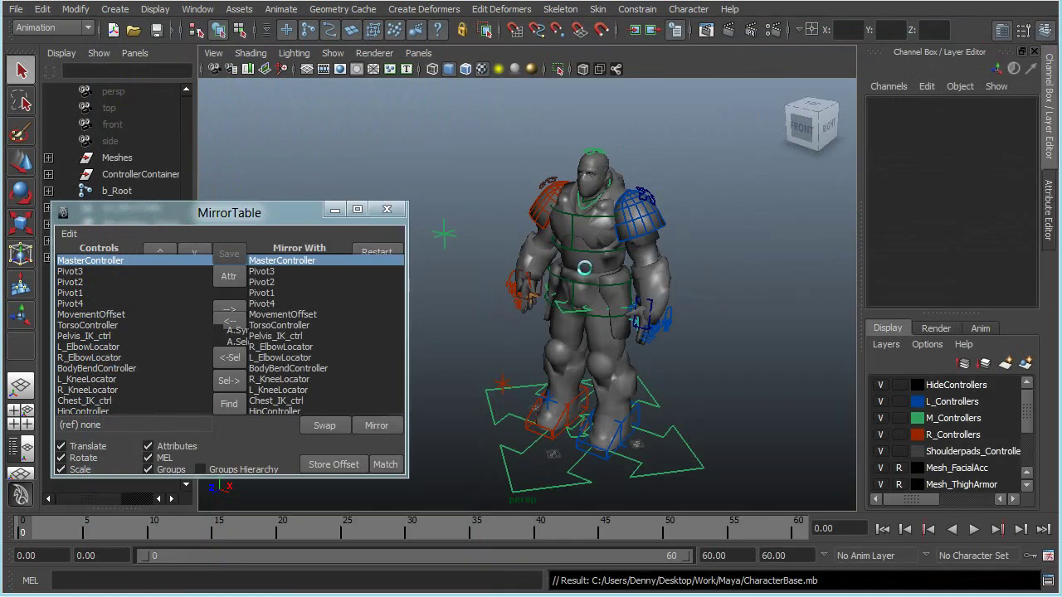
{"action": "left_click_drag", "start_coordinate": [242, 218], "coordinate": [817, 104]}
{"action": "key", "text": "alt+v"}
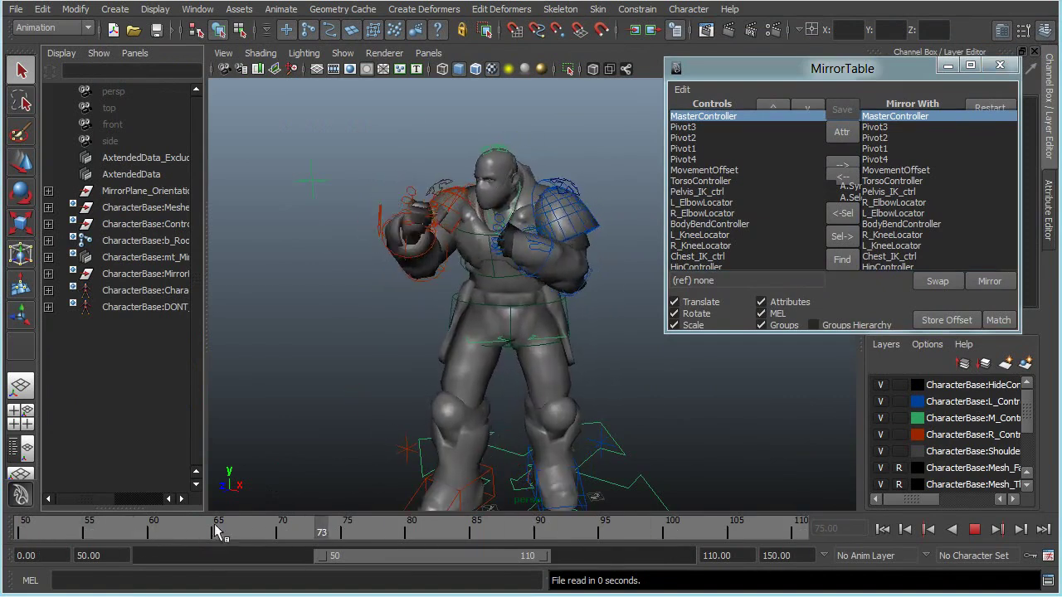
{"action": "key", "text": "alt+v"}
Widen the Outliner, restart the MirrorTable tool with the referenced CharacterBase:mt_MirrorTable selected, then close its window
{"action": "left_click_drag", "start_coordinate": [207, 219], "coordinate": [314, 228]}
{"action": "left_click", "coordinate": [152, 258]}
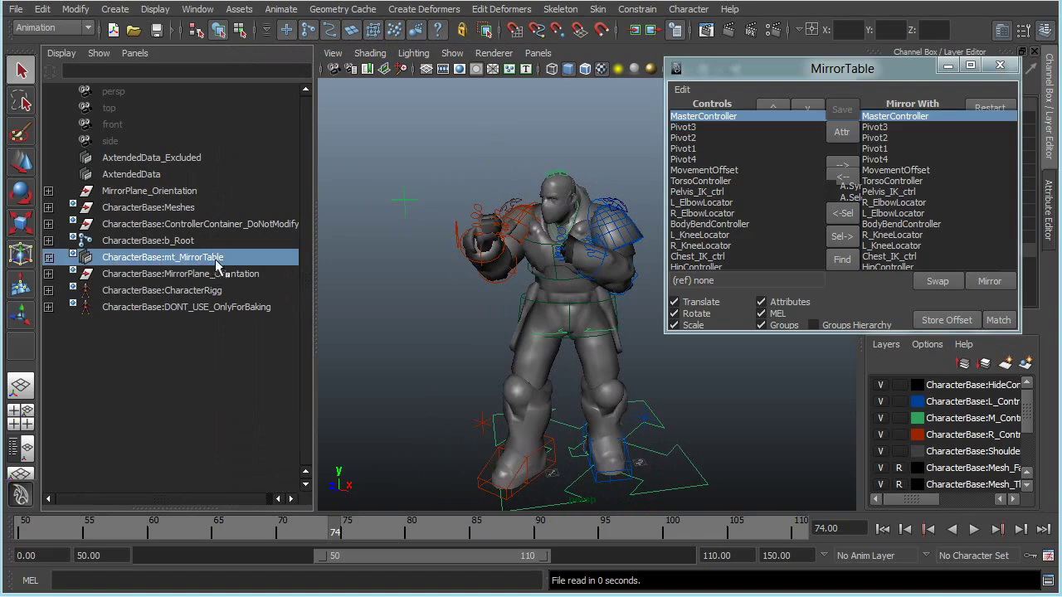
{"action": "left_click", "coordinate": [1000, 109]}
{"action": "left_click_drag", "start_coordinate": [907, 70], "coordinate": [317, 179]}
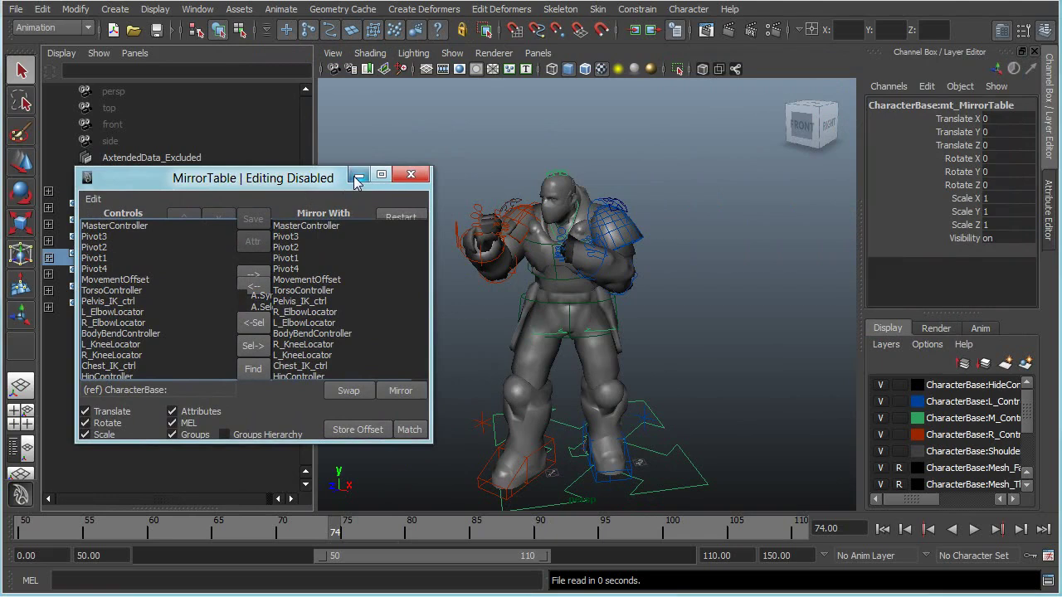
{"action": "left_click", "coordinate": [410, 174]}
With nothing selected, mirror the whole character's pose at frame 74, then mirror it back
{"action": "middle_click_drag", "start_coordinate": [604, 317], "coordinate": [622, 287], "text": "alt"}
{"action": "right_click_drag", "start_coordinate": [622, 287], "coordinate": [506, 340], "text": "alt"}
{"action": "left_click_drag", "start_coordinate": [492, 349], "coordinate": [485, 345], "text": "alt"}
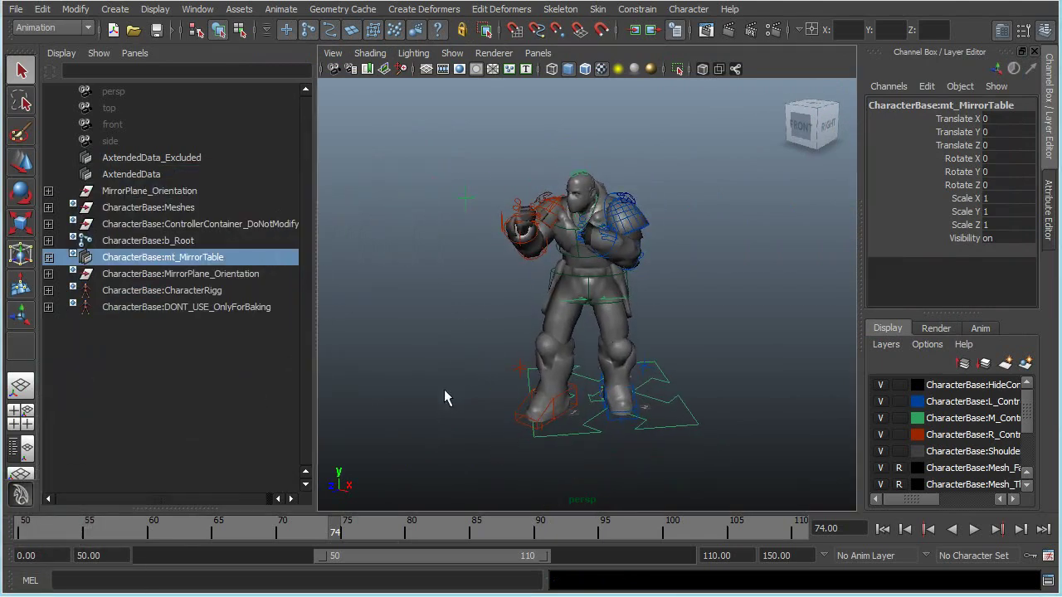
{"action": "left_click", "coordinate": [444, 389]}
{"action": "right_click_drag", "start_coordinate": [464, 376], "coordinate": [471, 337]}
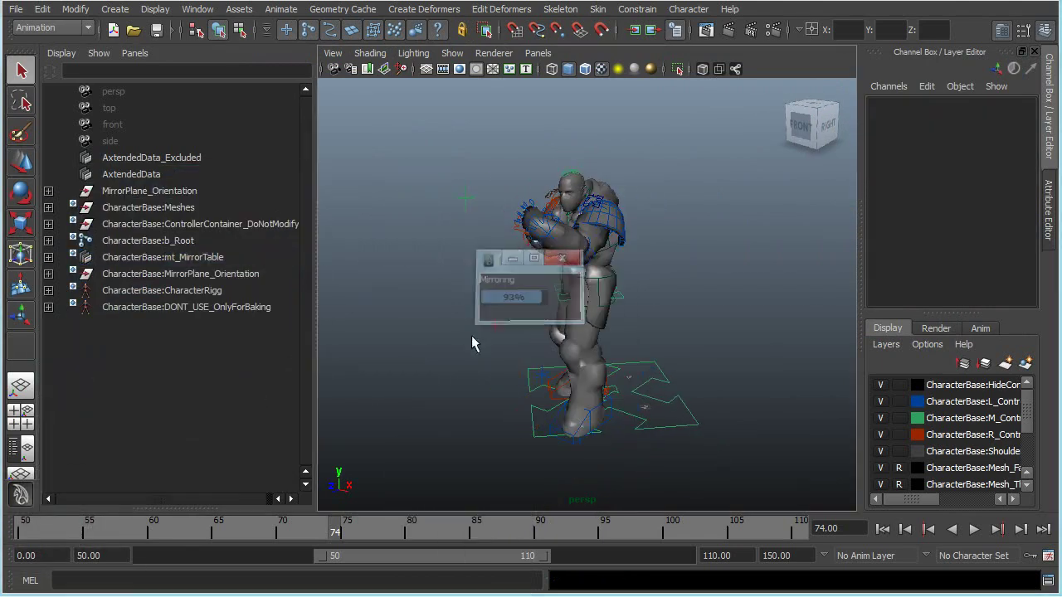
{"action": "left_click_drag", "start_coordinate": [408, 344], "coordinate": [572, 347], "text": "alt"}
{"action": "right_click_drag", "start_coordinate": [655, 363], "coordinate": [657, 313]}
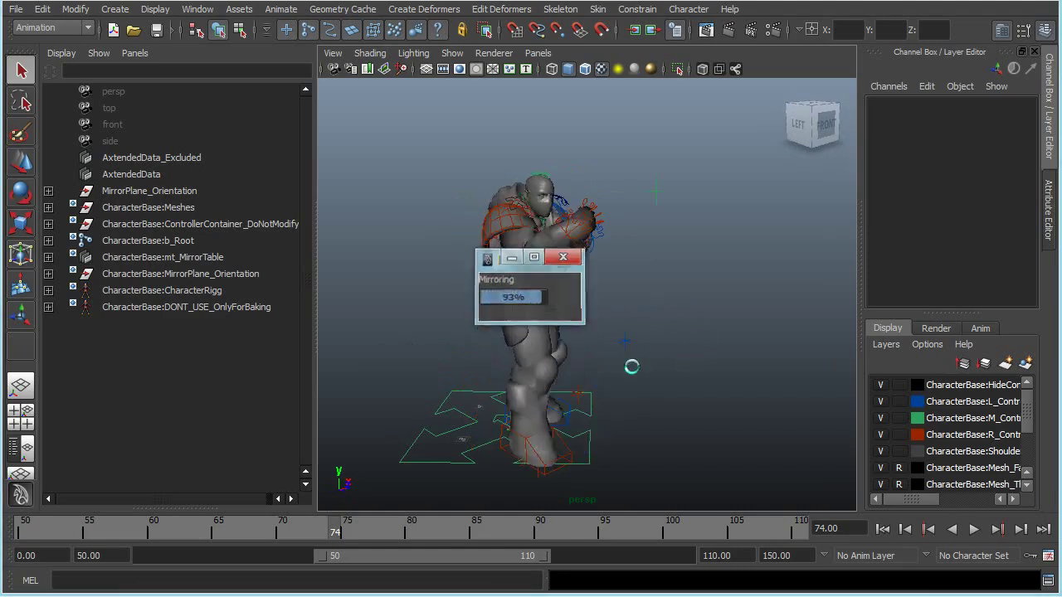
Select the referenced character's MasterController and set its Left Foot IK to 0
{"action": "left_click_drag", "start_coordinate": [628, 369], "coordinate": [496, 370], "text": "alt"}
{"action": "middle_click_drag", "start_coordinate": [496, 370], "coordinate": [484, 325], "text": "alt"}
{"action": "right_click_drag", "start_coordinate": [484, 324], "coordinate": [585, 378], "text": "alt"}
{"action": "left_click_drag", "start_coordinate": [584, 377], "coordinate": [670, 373], "text": "alt"}
{"action": "left_click", "coordinate": [613, 396]}
{"action": "left_click", "coordinate": [680, 423]}
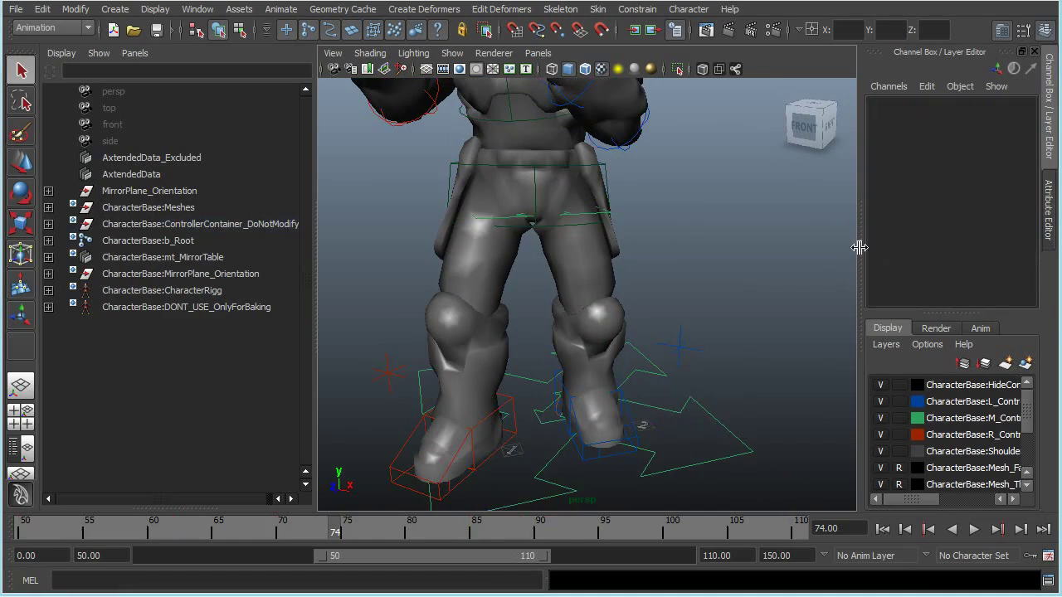
{"action": "left_click", "coordinate": [704, 412]}
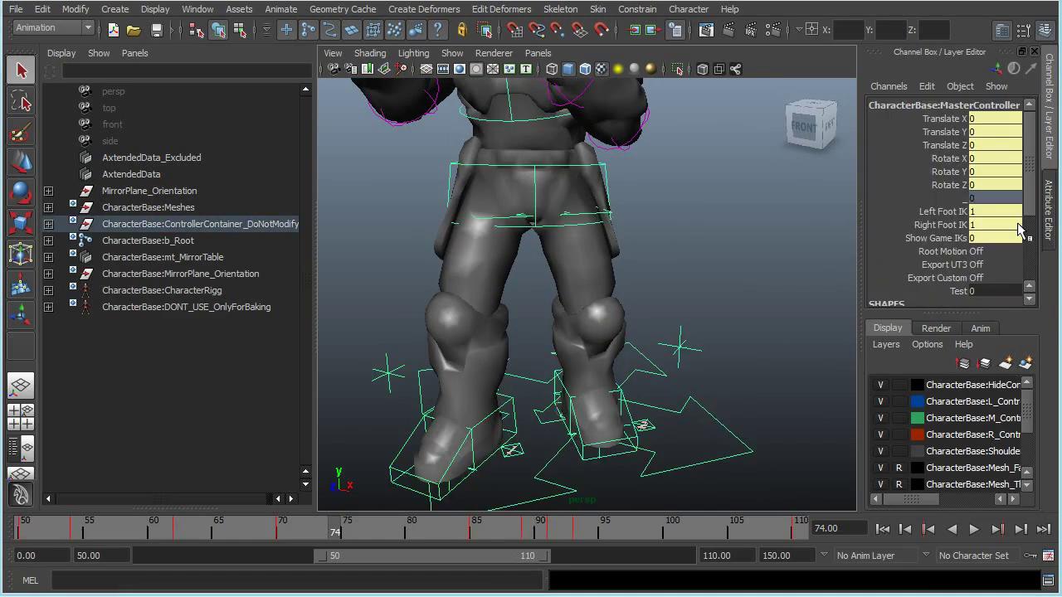
{"action": "left_click", "coordinate": [944, 211]}
{"action": "middle_click_drag", "start_coordinate": [695, 265], "coordinate": [483, 288]}
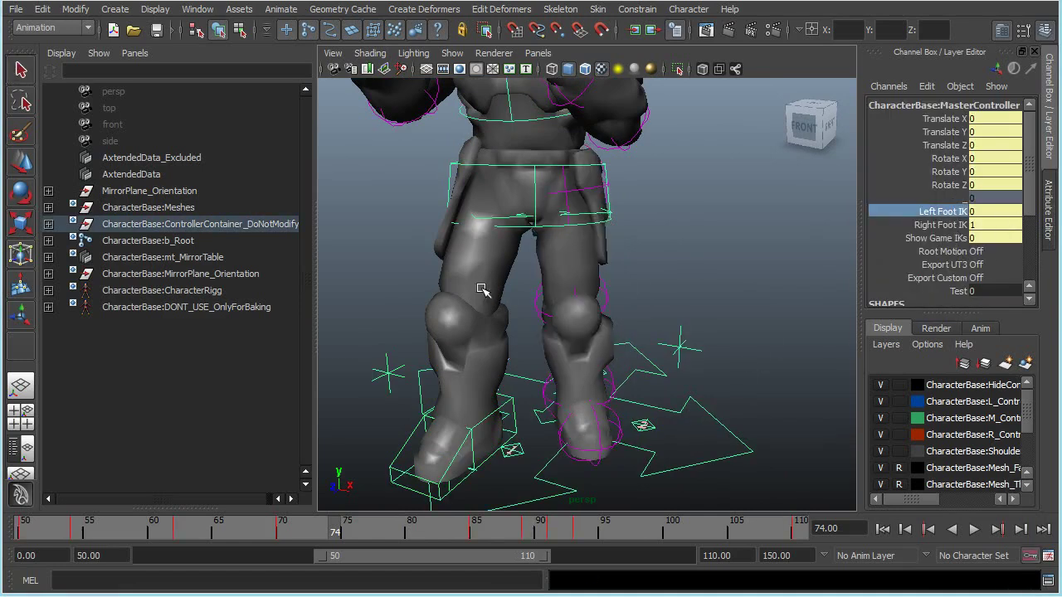
Rotate the left thigh and knee FK controllers to raise the left leg and bend its knee
{"action": "left_click_drag", "start_coordinate": [613, 298], "coordinate": [597, 287], "text": "alt"}
{"action": "key", "text": "e"}
{"action": "left_click", "coordinate": [584, 201]}
{"action": "left_click", "coordinate": [582, 200]}
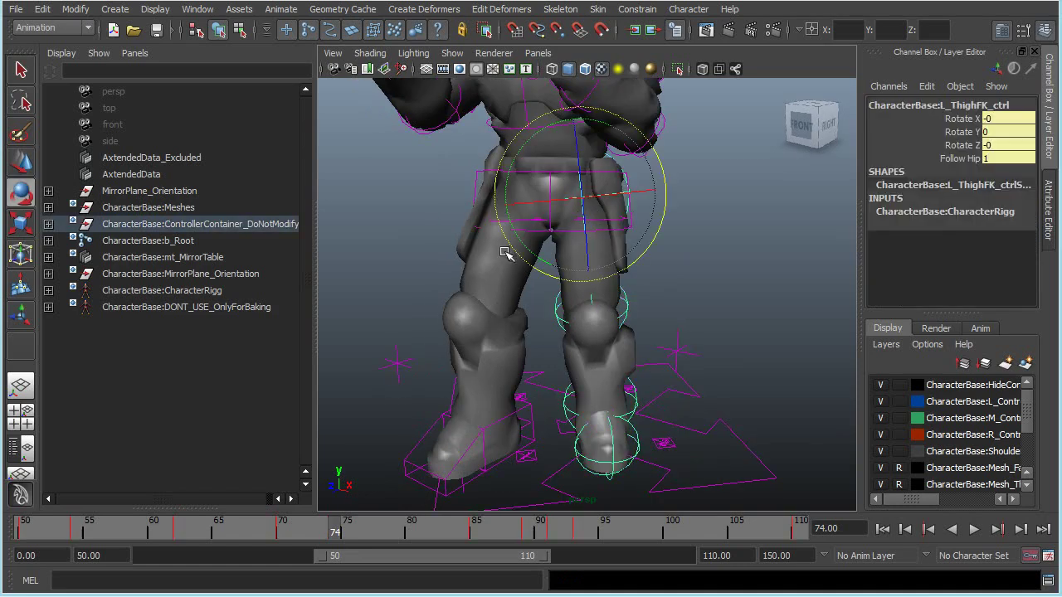
{"action": "left_click_drag", "start_coordinate": [525, 212], "coordinate": [528, 237]}
{"action": "key", "text": "q"}
{"action": "left_click", "coordinate": [614, 293]}
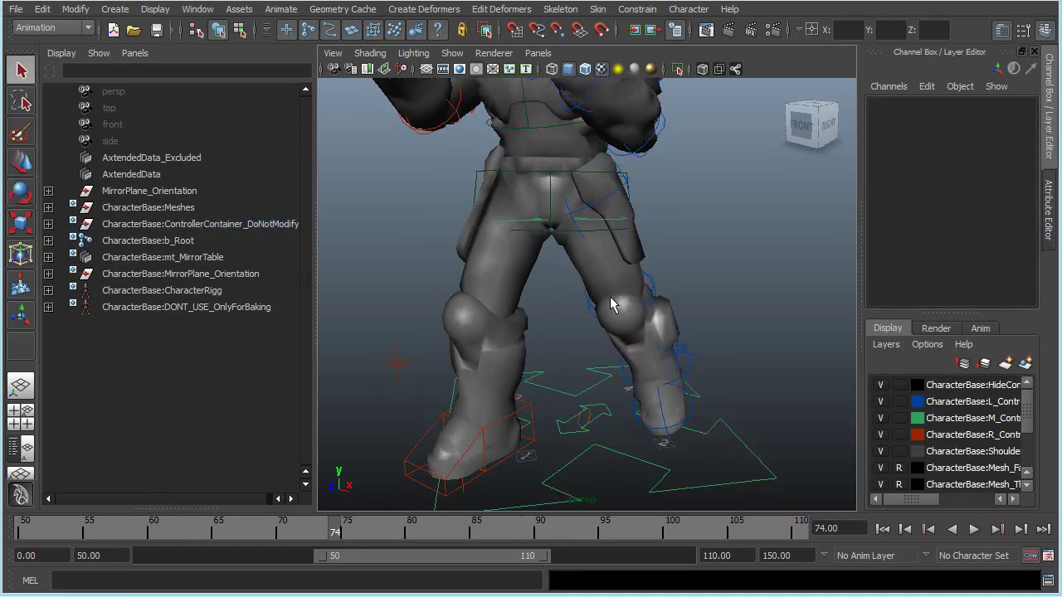
{"action": "left_click", "coordinate": [611, 306]}
{"action": "key", "text": "e"}
{"action": "left_click_drag", "start_coordinate": [602, 311], "coordinate": [506, 448]}
Deselect everything, mirror the whole raised-leg pose, and inspect the character from several angles
{"action": "mouse_move", "coordinate": [330, 534]}
{"action": "left_mouse_down"}
{"action": "mouse_move", "coordinate": [303, 538]}
{"action": "mouse_move", "coordinate": [332, 533]}
{"action": "left_mouse_up"}
{"action": "left_click", "coordinate": [419, 425]}
{"action": "key", "text": "m"}
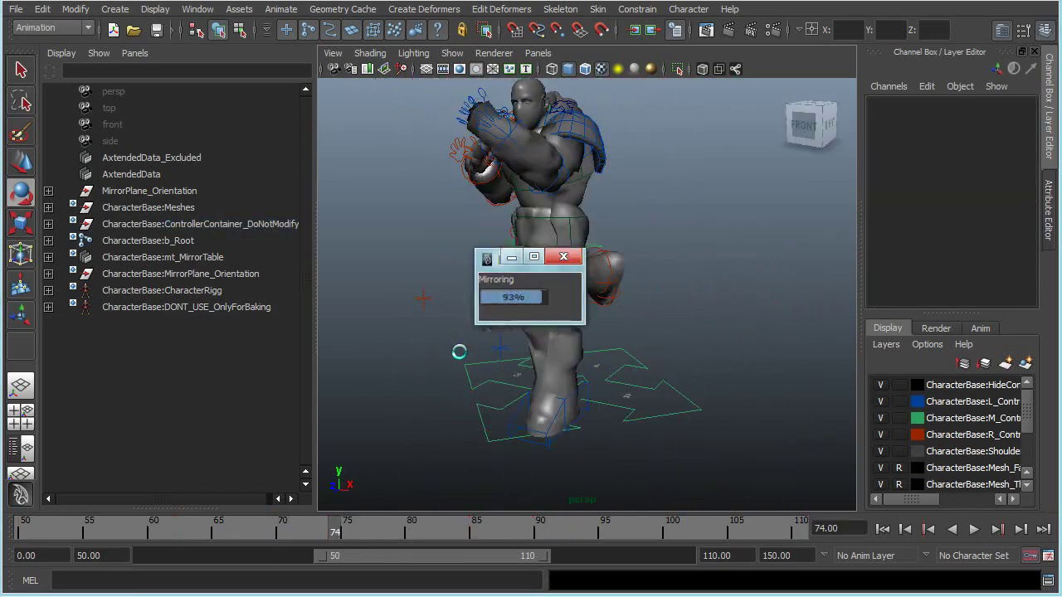
{"action": "left_click_drag", "start_coordinate": [463, 354], "coordinate": [486, 343], "text": "alt"}
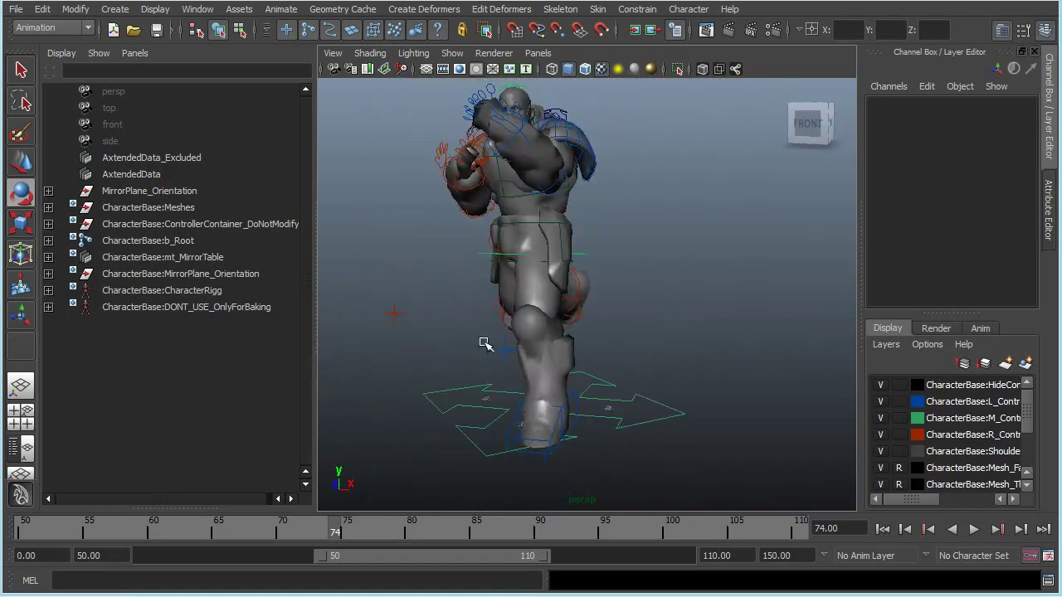
{"action": "middle_click_drag", "start_coordinate": [514, 330], "coordinate": [638, 360], "text": "alt"}
{"action": "left_click_drag", "start_coordinate": [638, 360], "coordinate": [691, 376], "text": "alt"}
{"action": "right_click_drag", "start_coordinate": [693, 375], "coordinate": [562, 332], "text": "alt"}
{"action": "left_click_drag", "start_coordinate": [561, 332], "coordinate": [498, 329], "text": "alt"}
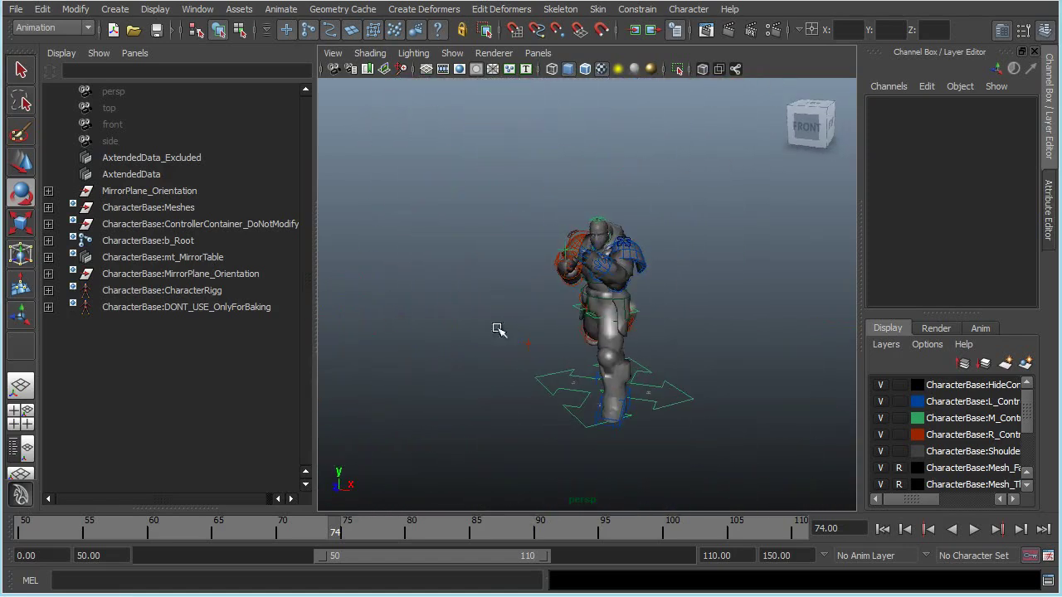
Open maxformaya_v1.14.ma and close the component editor window in front of the character
{"action": "left_click", "coordinate": [10, 12]}
{"action": "left_click", "coordinate": [50, 49]}
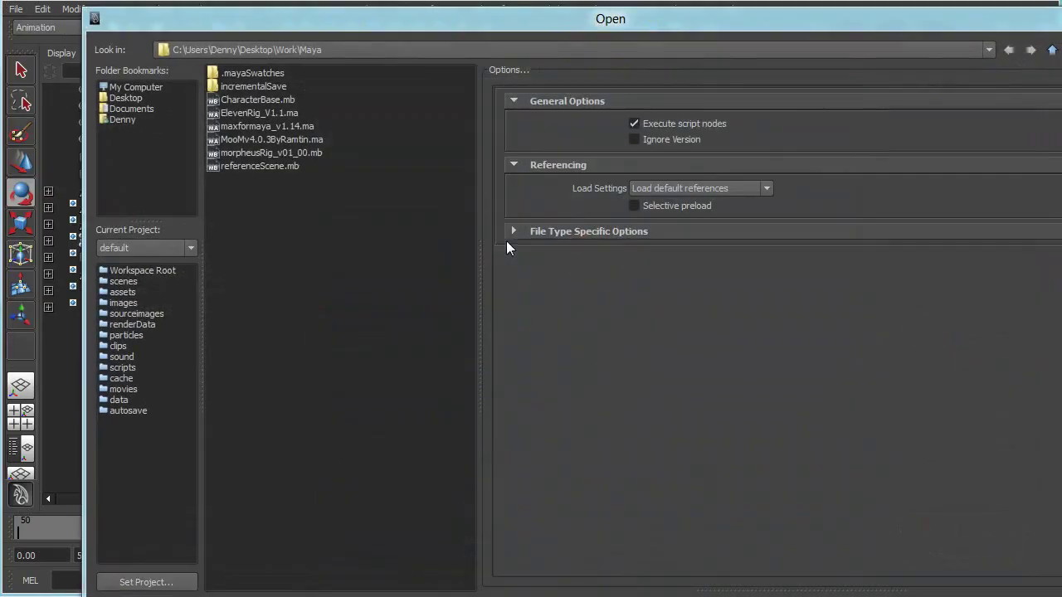
{"action": "double_click", "coordinate": [263, 126]}
{"action": "left_click", "coordinate": [641, 309]}
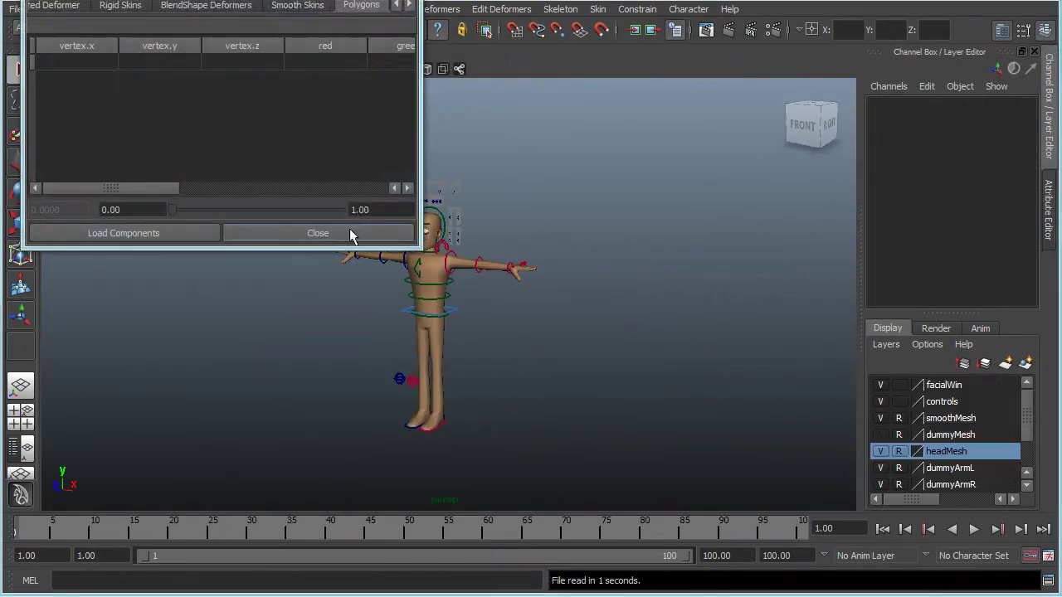
{"action": "left_click", "coordinate": [356, 230]}
{"action": "left_click_drag", "start_coordinate": [592, 249], "coordinate": [523, 309], "text": "alt"}
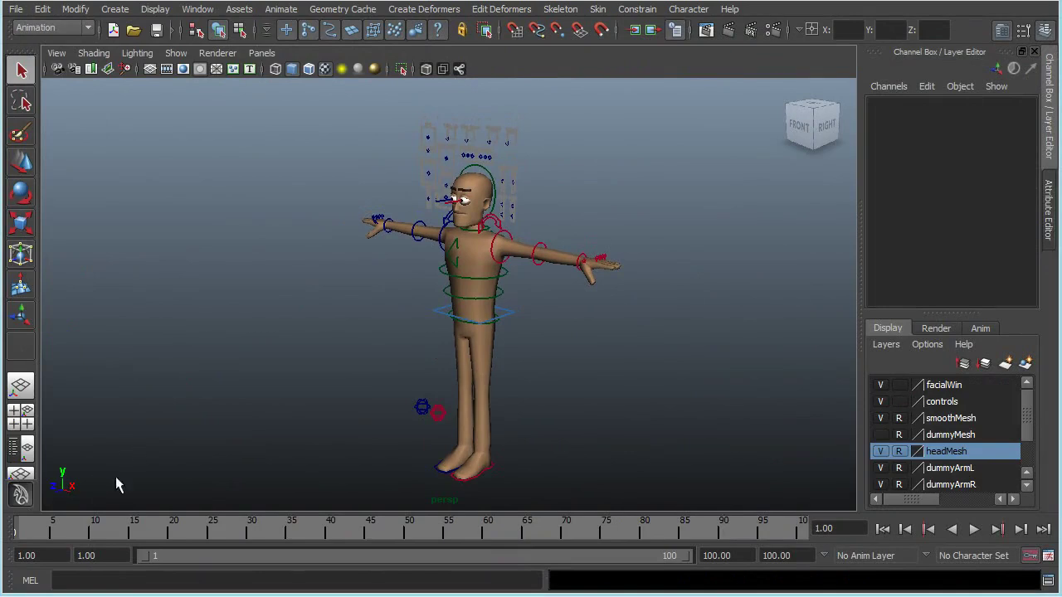
Play the character's animation and scrub it to frame 20 to examine the pose
{"action": "key", "text": "alt+v"}
{"action": "left_click_drag", "start_coordinate": [191, 534], "coordinate": [173, 533]}
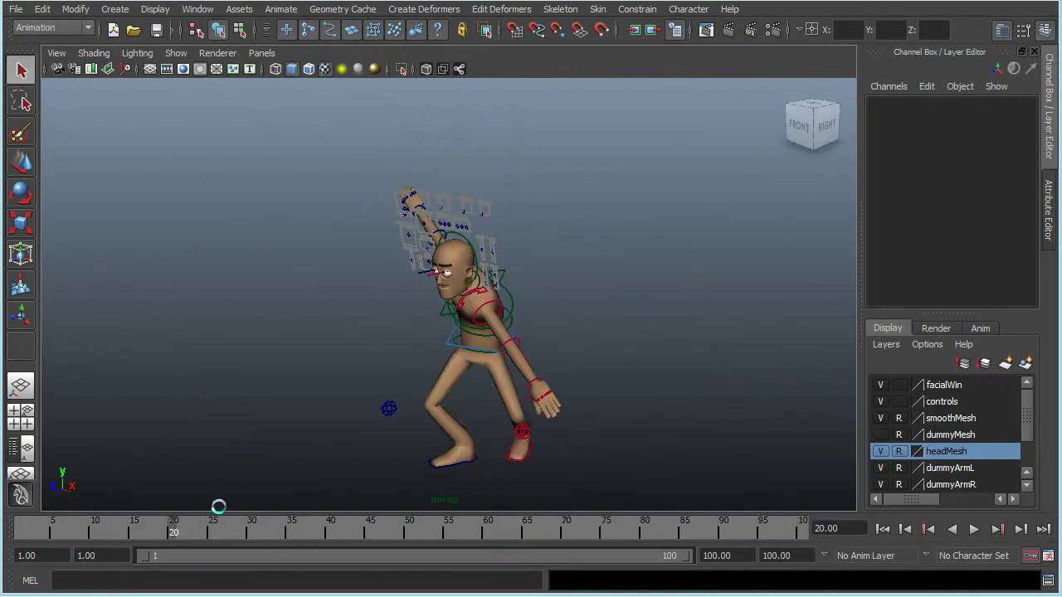
{"action": "left_click_drag", "start_coordinate": [463, 322], "coordinate": [466, 342], "text": "alt"}
Set root_Ctrl's Arm Left IKFK and Arm Right IKFK to 1 at frame 10, then return to frame 1
{"action": "left_click", "coordinate": [448, 330]}
{"action": "left_click", "coordinate": [95, 532]}
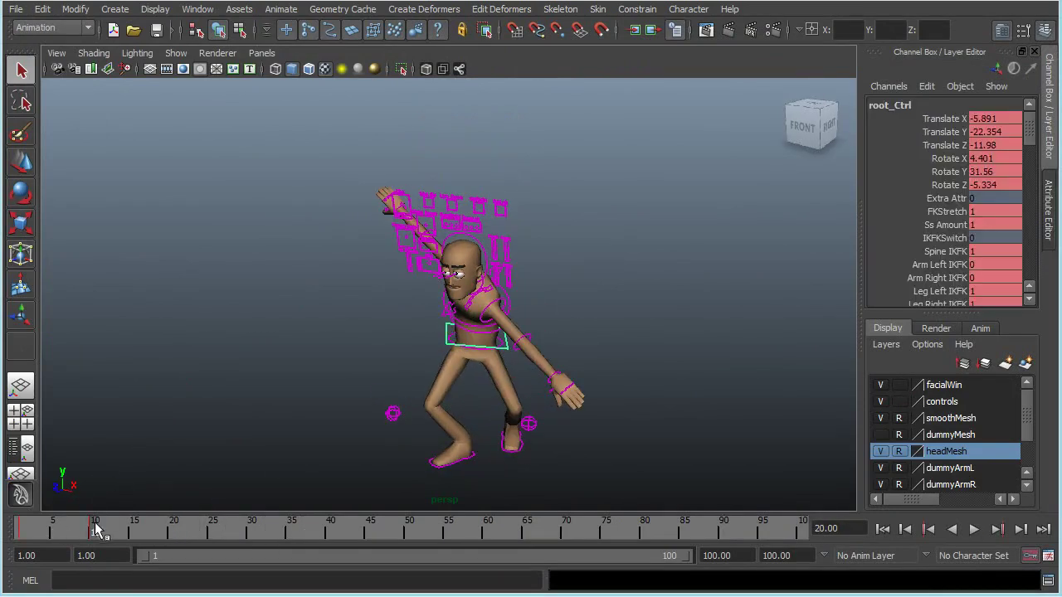
{"action": "left_click_drag", "start_coordinate": [954, 279], "coordinate": [945, 270]}
{"action": "middle_click_drag", "start_coordinate": [603, 357], "coordinate": [630, 358]}
{"action": "middle_click_drag", "start_coordinate": [543, 443], "coordinate": [560, 395], "text": "alt"}
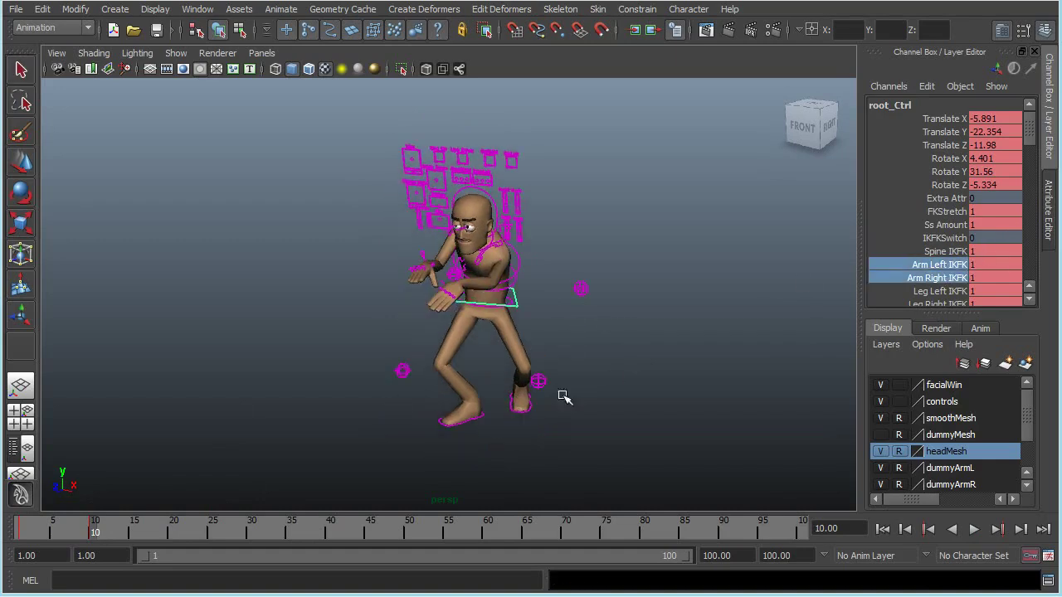
{"action": "scroll", "coordinate": [597, 423], "scroll_direction": "down", "scroll_amount": 2}
{"action": "left_click_drag", "start_coordinate": [91, 529], "coordinate": [24, 538]}
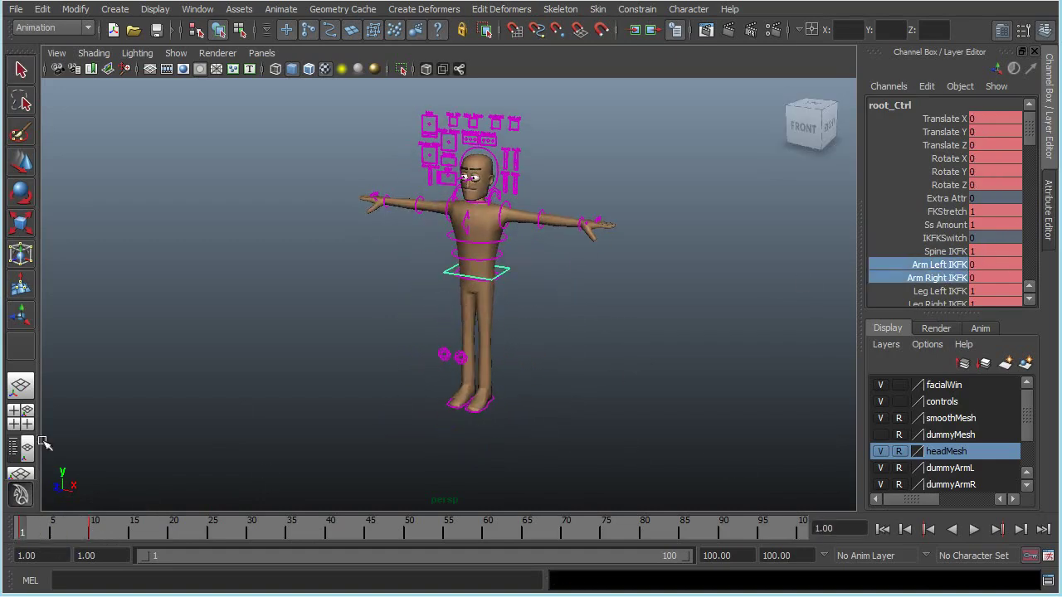
Show the Outliner beside the perspective view, then run mt_MirrorTable and create a new MirrorTable
{"action": "left_click", "coordinate": [41, 440]}
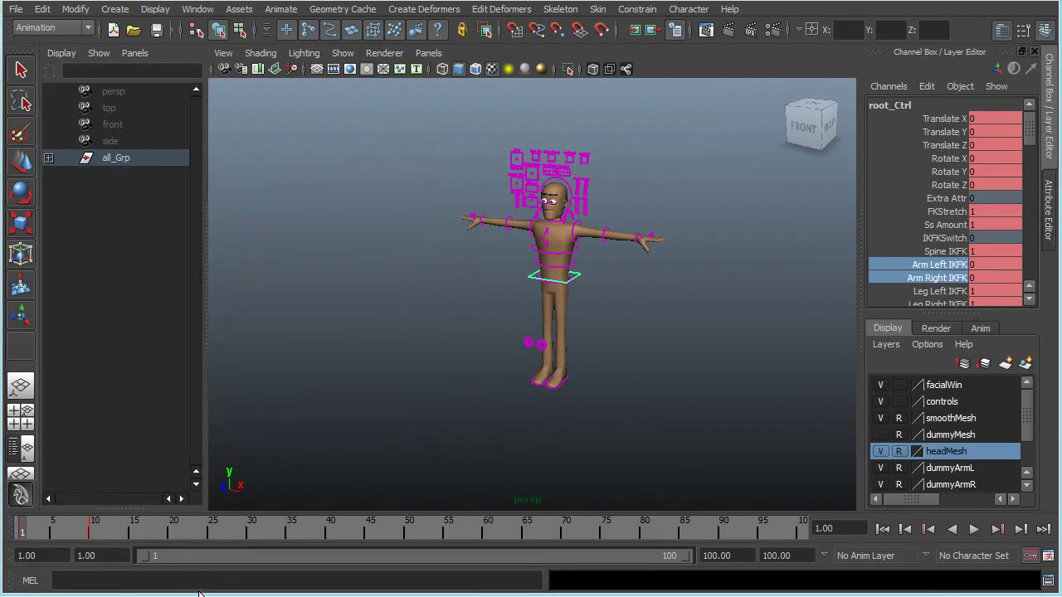
{"action": "left_click", "coordinate": [206, 580]}
{"action": "type", "text": "mt_MirrorTable"}
{"action": "key", "text": "Return"}
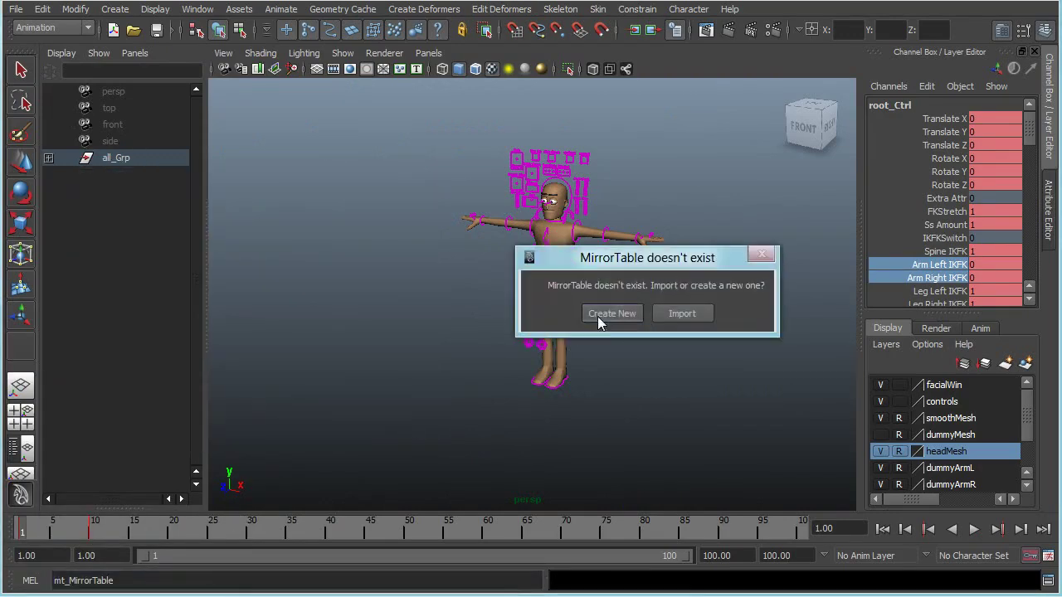
{"action": "left_click", "coordinate": [598, 315]}
{"action": "left_click", "coordinate": [614, 350]}
{"action": "left_click", "coordinate": [576, 334]}
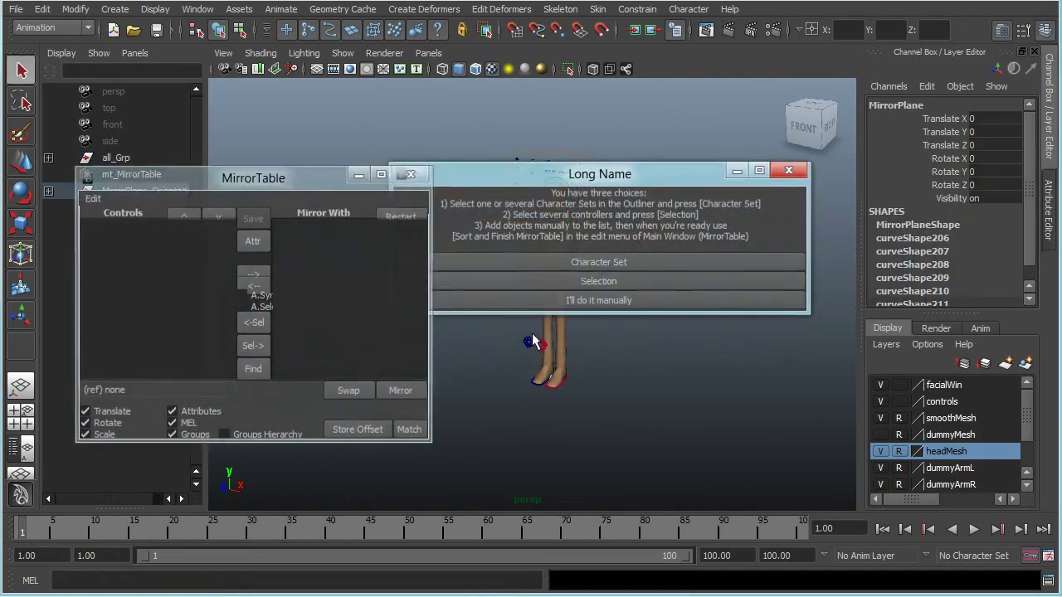
Move the Long Name window clear of the character and select the visible controllers
{"action": "left_click_drag", "start_coordinate": [561, 177], "coordinate": [786, 33]}
{"action": "left_click_drag", "start_coordinate": [490, 344], "coordinate": [511, 355], "text": "alt"}
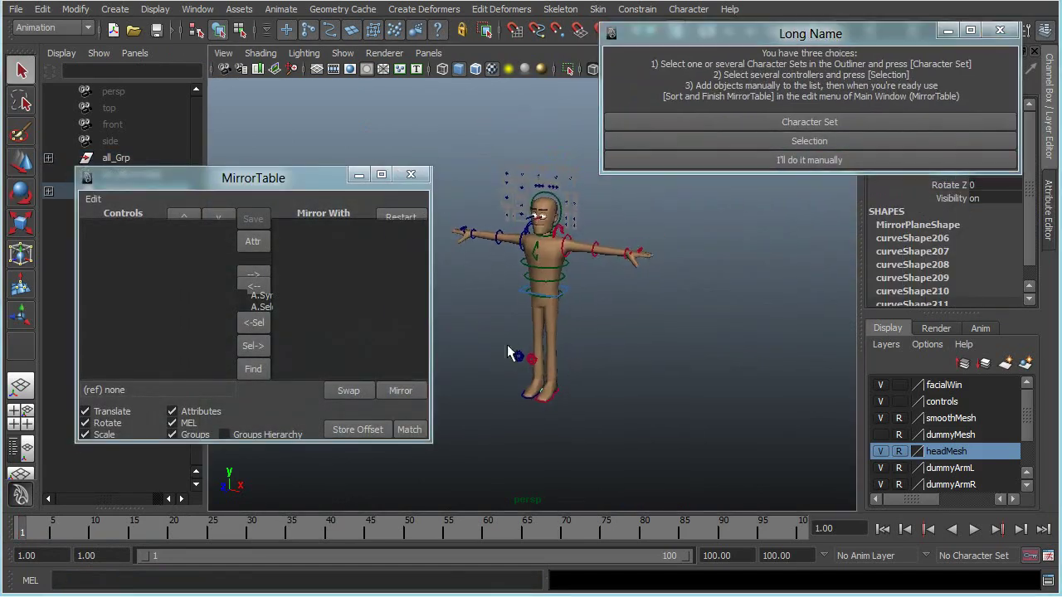
{"action": "right_click_drag", "start_coordinate": [511, 355], "coordinate": [604, 372], "text": "alt"}
{"action": "middle_click_drag", "start_coordinate": [604, 372], "coordinate": [639, 388], "text": "alt"}
{"action": "right_click_drag", "start_coordinate": [639, 388], "coordinate": [549, 412], "text": "alt"}
{"action": "left_click_drag", "start_coordinate": [562, 289], "coordinate": [478, 176]}
{"action": "left_click_drag", "start_coordinate": [722, 34], "coordinate": [173, 38]}
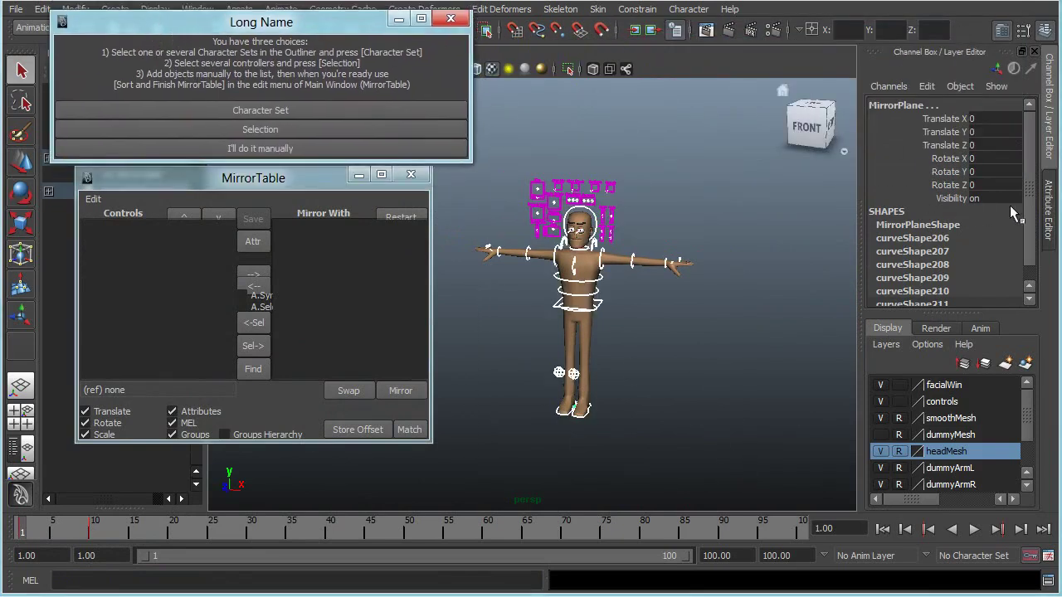
On root_Ctrl, set Spine IKFK to 0, both Arm IKFK attributes to 1, and both Leg IKFK attributes to 0
{"action": "left_click", "coordinate": [601, 305]}
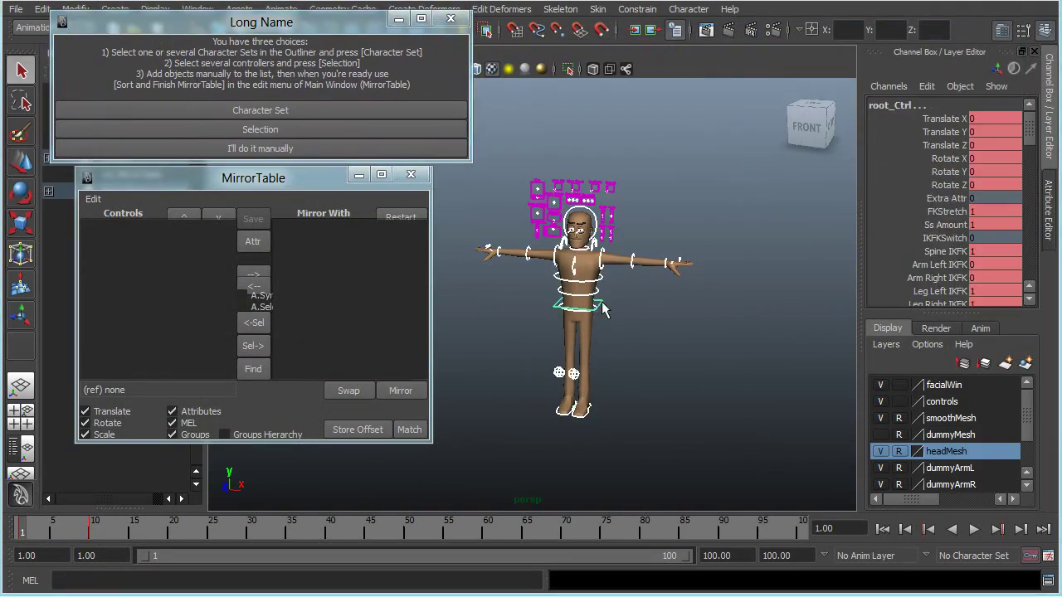
{"action": "left_click", "coordinate": [951, 250]}
{"action": "middle_click_drag", "start_coordinate": [697, 253], "coordinate": [613, 253]}
{"action": "left_click_drag", "start_coordinate": [953, 266], "coordinate": [952, 276]}
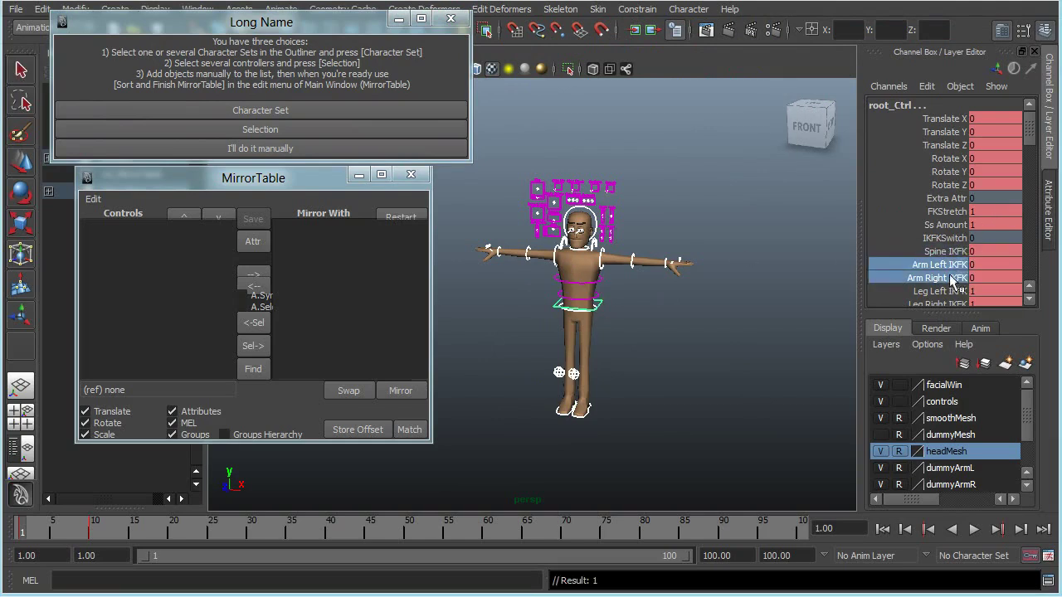
{"action": "middle_click_drag", "start_coordinate": [691, 247], "coordinate": [747, 248]}
{"action": "scroll", "coordinate": [938, 283], "scroll_direction": "down", "scroll_amount": 1}
{"action": "left_click_drag", "start_coordinate": [938, 257], "coordinate": [938, 268]}
{"action": "middle_click_drag", "start_coordinate": [809, 260], "coordinate": [589, 275]}
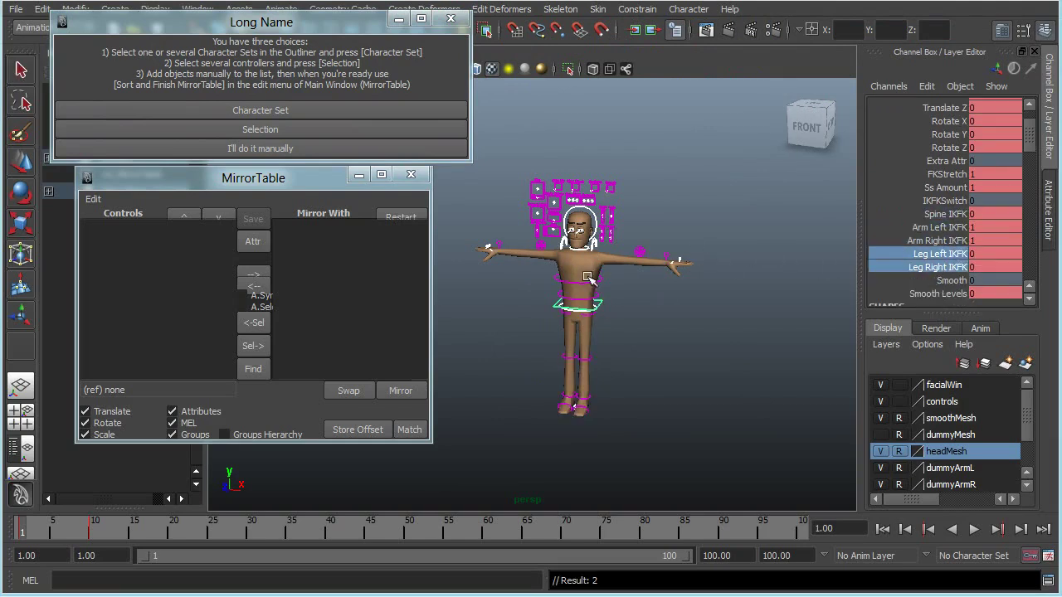
Select all of the character's controllers and fill the new MirrorTable from that selection
{"action": "left_click_drag", "start_coordinate": [722, 144], "coordinate": [445, 453]}
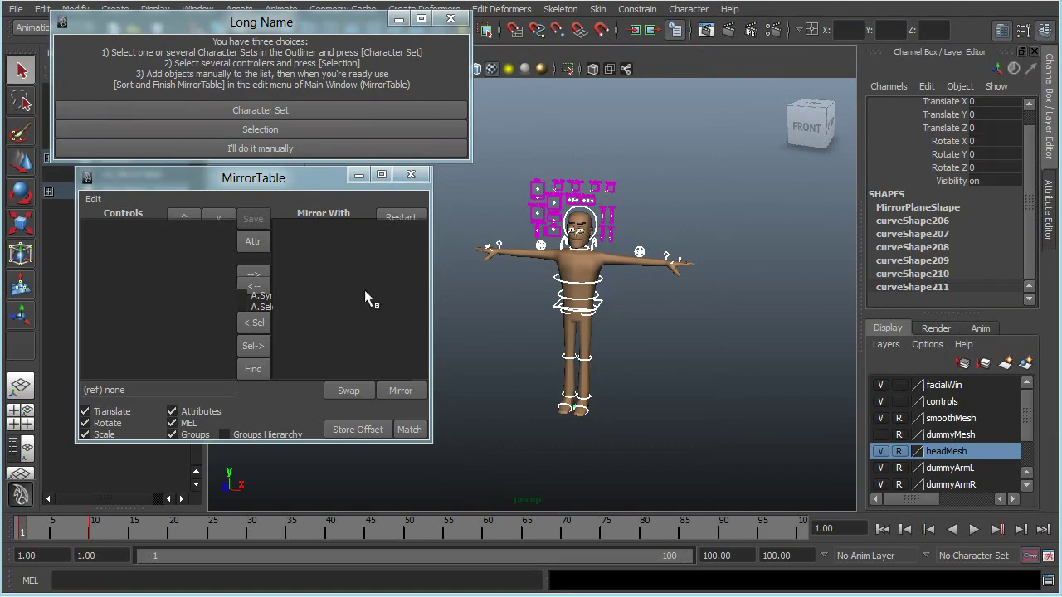
{"action": "left_click", "coordinate": [307, 129]}
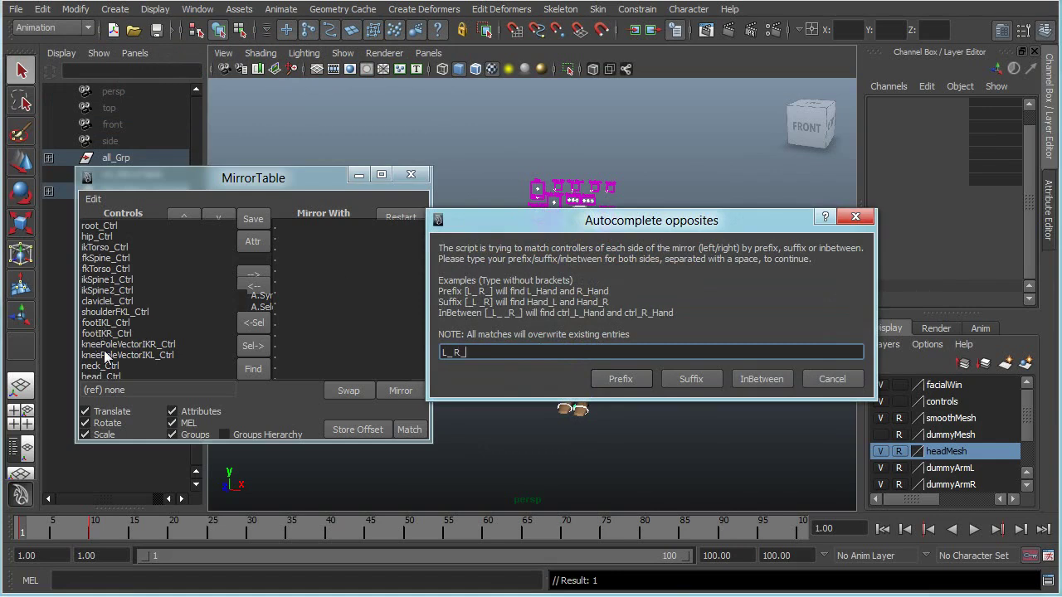
Match the opposite controllers by the in-between text L_ R_, set Y as the up axis, and finish generating the MirrorTable
{"action": "left_click", "coordinate": [759, 380]}
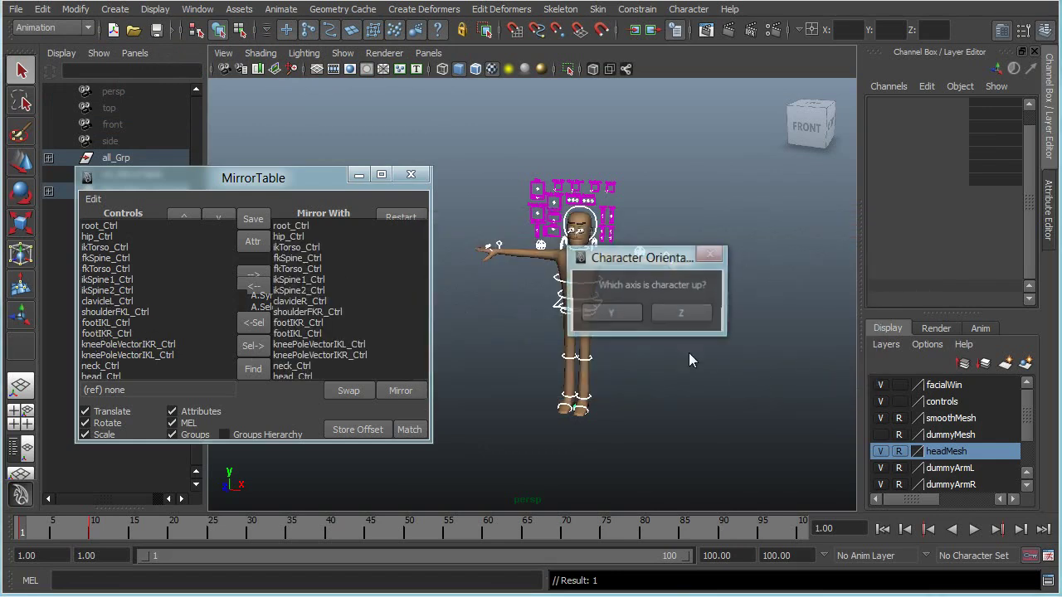
{"action": "left_click", "coordinate": [621, 317]}
{"action": "left_click", "coordinate": [546, 317]}
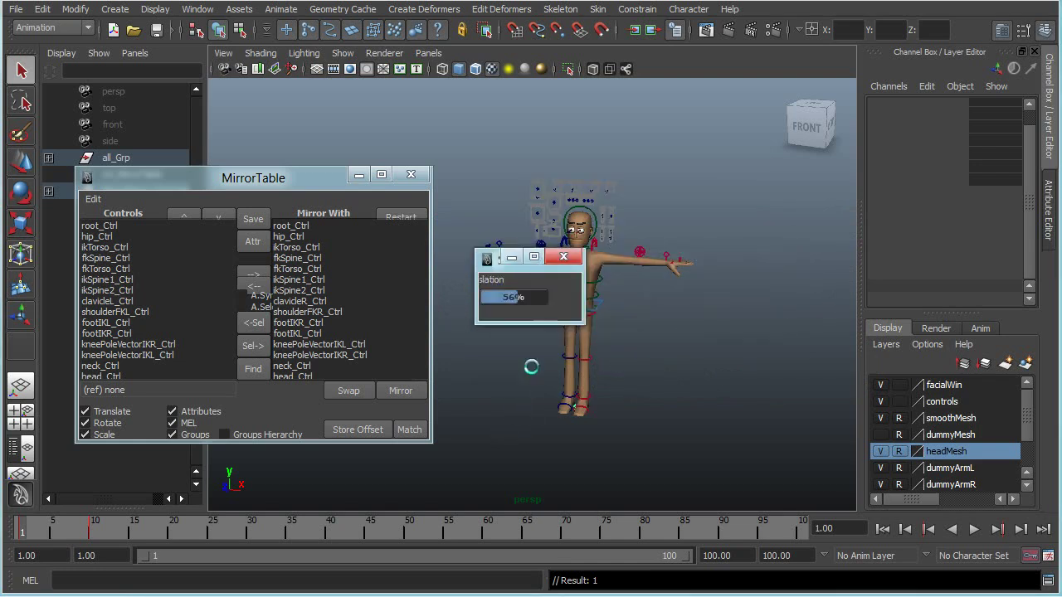
{"action": "left_click", "coordinate": [651, 328]}
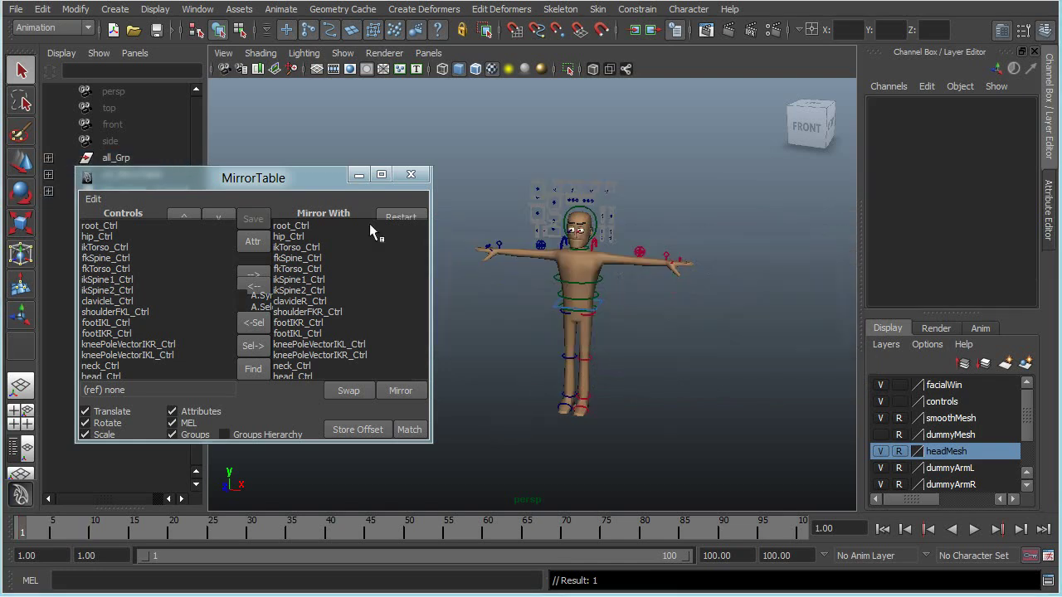
Minimize the MirrorTable window, go to frame 20, and examine root_Ctrl's IKFK attributes in the character's pose
{"action": "left_click", "coordinate": [360, 176]}
{"action": "left_click", "coordinate": [174, 529]}
{"action": "left_click_drag", "start_coordinate": [410, 366], "coordinate": [385, 355], "text": "alt"}
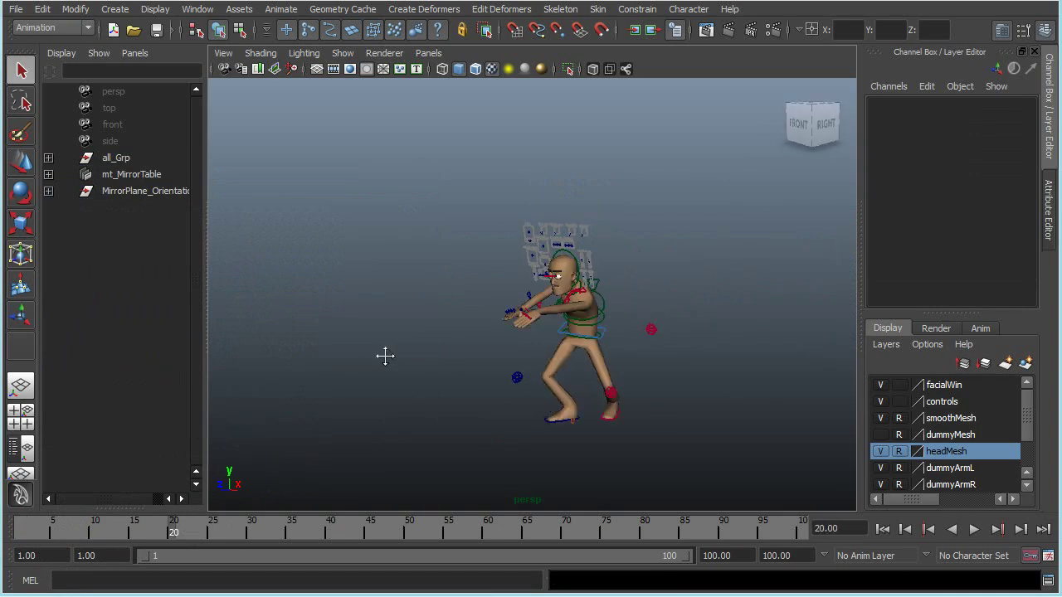
{"action": "middle_click_drag", "start_coordinate": [385, 356], "coordinate": [373, 342], "text": "alt"}
{"action": "left_click", "coordinate": [595, 311]}
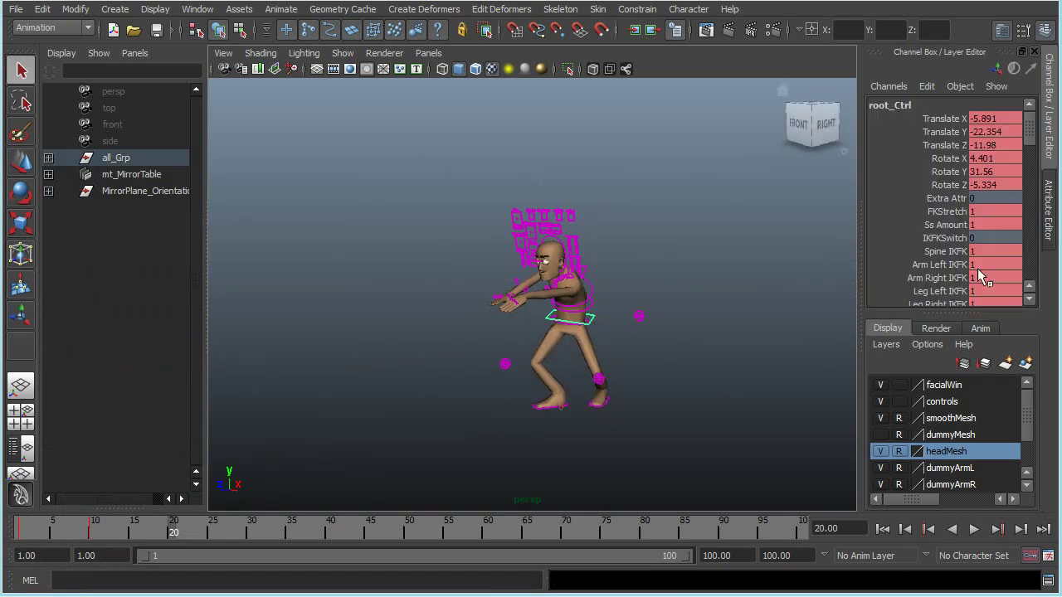
{"action": "scroll", "coordinate": [962, 224], "scroll_direction": "down", "scroll_amount": 3}
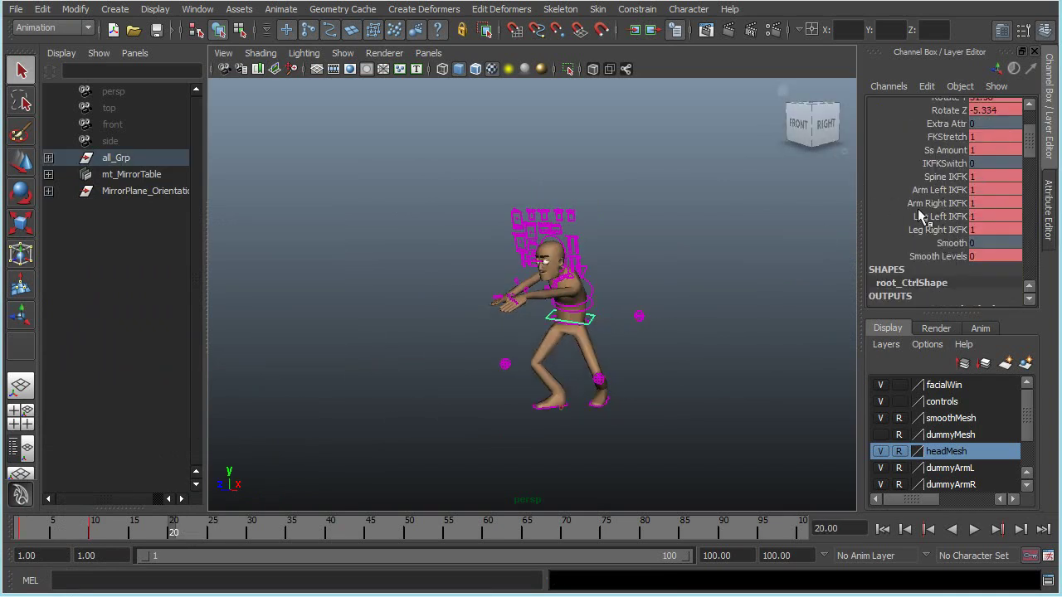
{"action": "scroll", "coordinate": [926, 219], "scroll_direction": "up", "scroll_amount": 3}
{"action": "scroll", "coordinate": [564, 282], "scroll_direction": "up", "scroll_amount": 2}
{"action": "key", "text": "alt+v"}
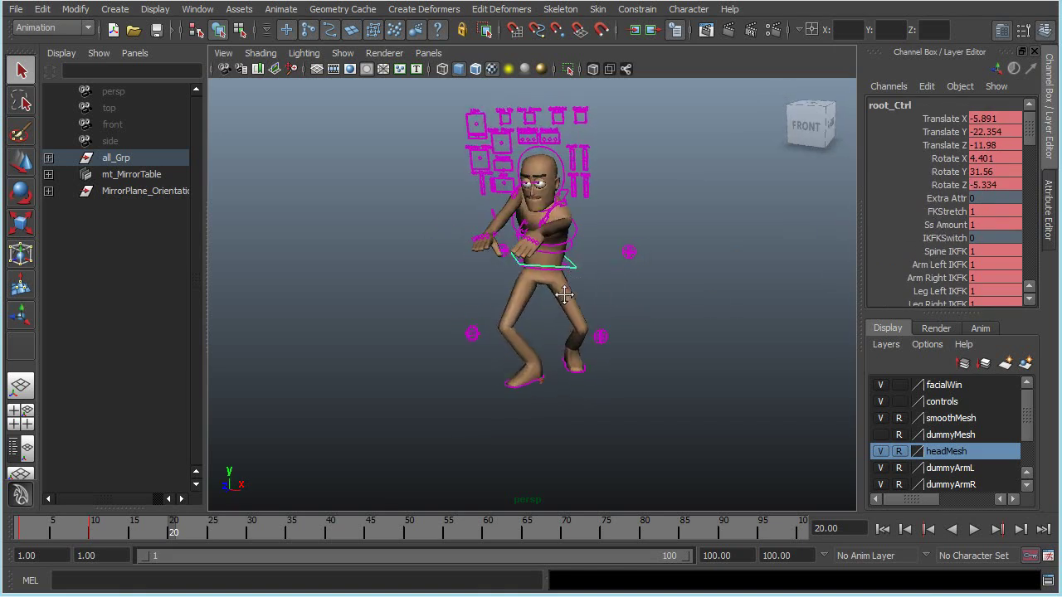
Go to frame 10, clear the selection, and test mirroring the character's pose while checking it from the front
{"action": "left_click", "coordinate": [90, 527]}
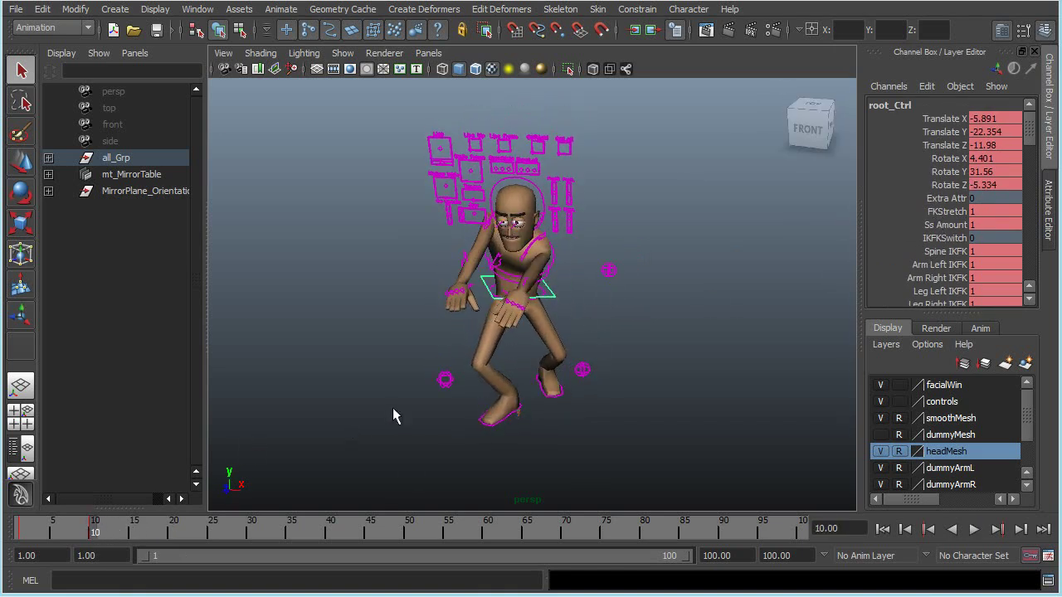
{"action": "left_click", "coordinate": [394, 408]}
{"action": "right_click_drag", "start_coordinate": [500, 444], "coordinate": [503, 404]}
{"action": "left_click_drag", "start_coordinate": [503, 404], "coordinate": [598, 423], "text": "alt"}
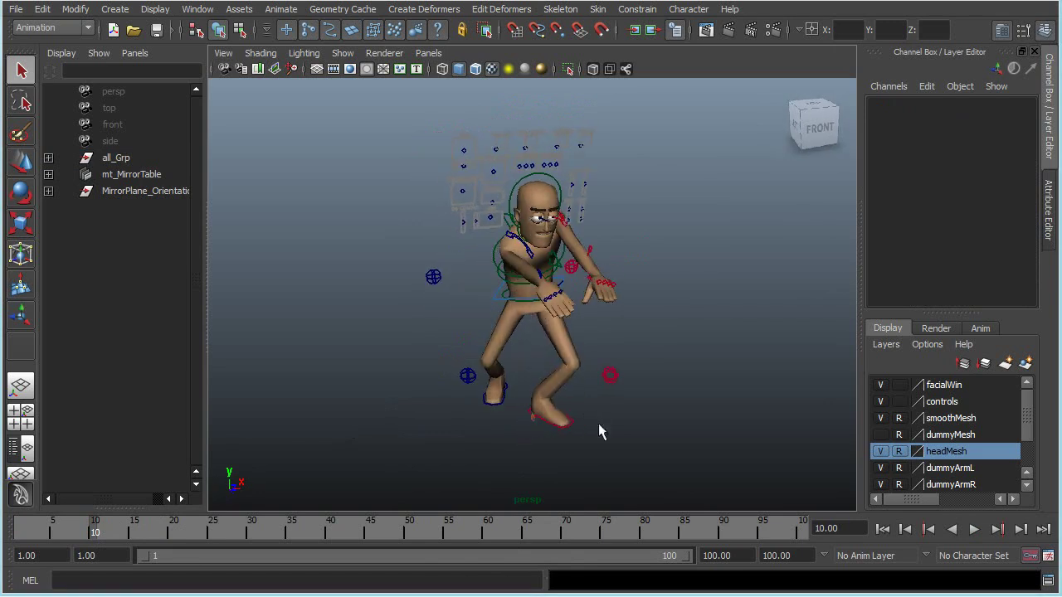
{"action": "right_click_drag", "start_coordinate": [637, 438], "coordinate": [631, 377]}
{"action": "left_click_drag", "start_coordinate": [674, 364], "coordinate": [634, 365], "text": "alt"}
Open the scene MooMv4.0.3ByRamtin.ma and close the Component Editor covering the character
{"action": "left_click", "coordinate": [15, 9]}
{"action": "left_click", "coordinate": [50, 45]}
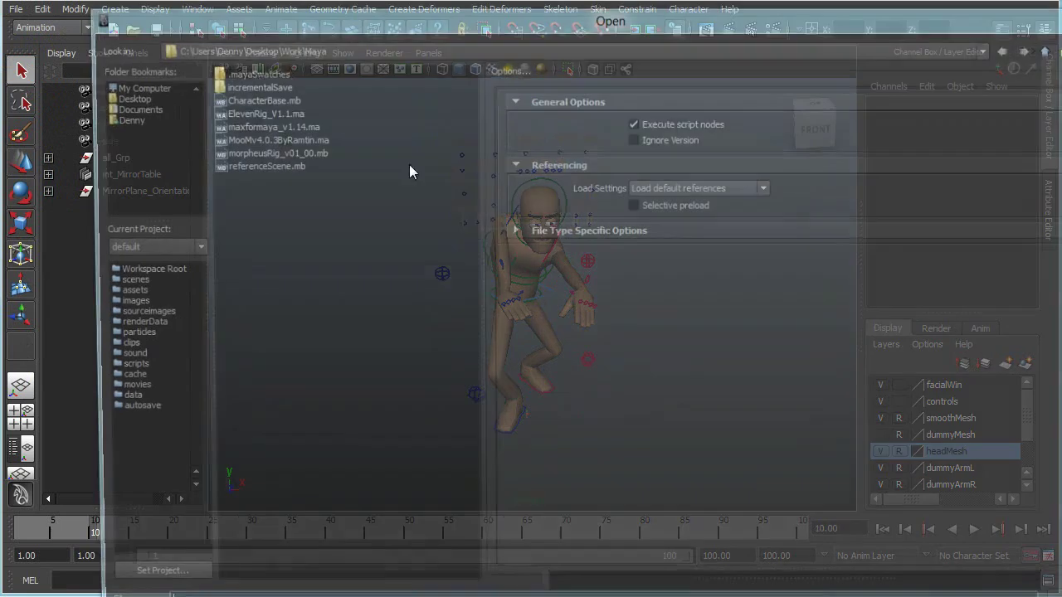
{"action": "double_click", "coordinate": [258, 139]}
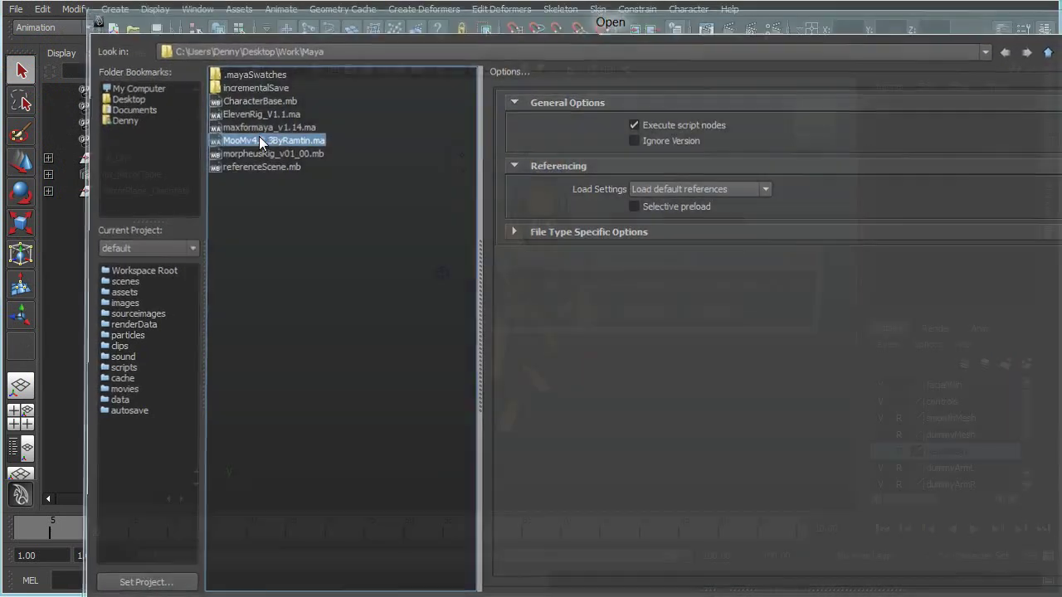
{"action": "left_click", "coordinate": [655, 311]}
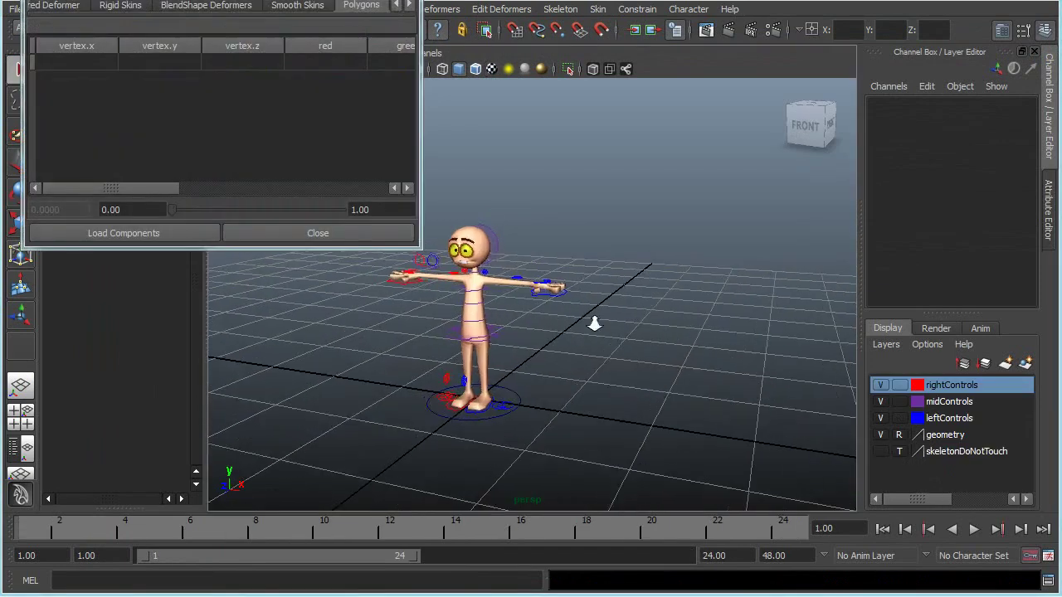
{"action": "right_click_drag", "start_coordinate": [594, 323], "coordinate": [622, 326], "text": "alt"}
{"action": "left_click", "coordinate": [324, 237]}
{"action": "middle_click_drag", "start_coordinate": [439, 325], "coordinate": [484, 298], "text": "alt"}
{"action": "right_click_drag", "start_coordinate": [485, 299], "coordinate": [550, 327], "text": "alt"}
{"action": "left_click_drag", "start_coordinate": [550, 327], "coordinate": [529, 374], "text": "alt"}
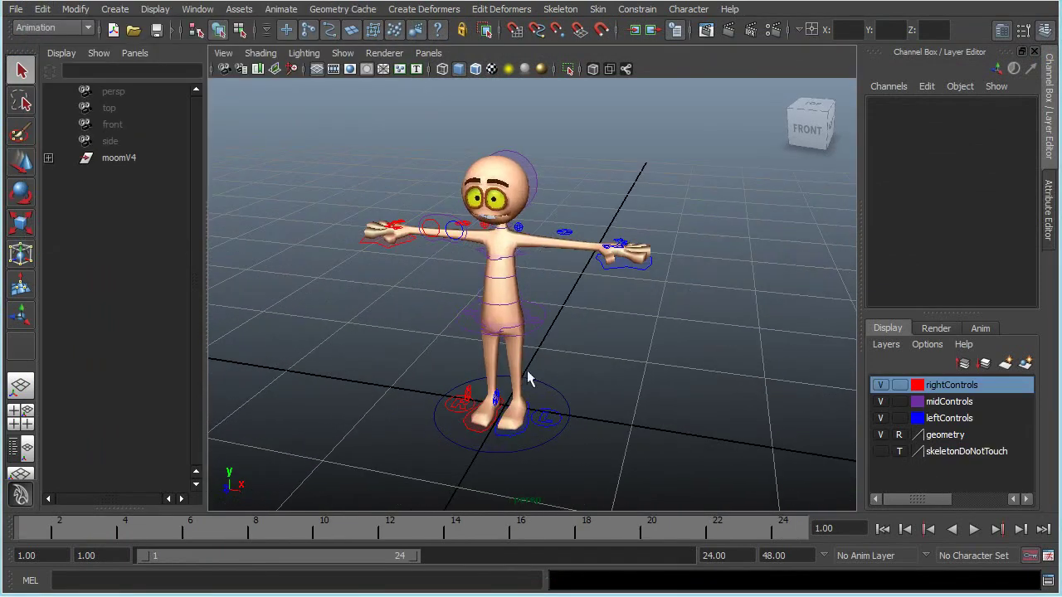
Run mt_MirrorTable and create a new MirrorTable for the moomV4 rig
{"action": "left_click_drag", "start_coordinate": [157, 528], "coordinate": [79, 522]}
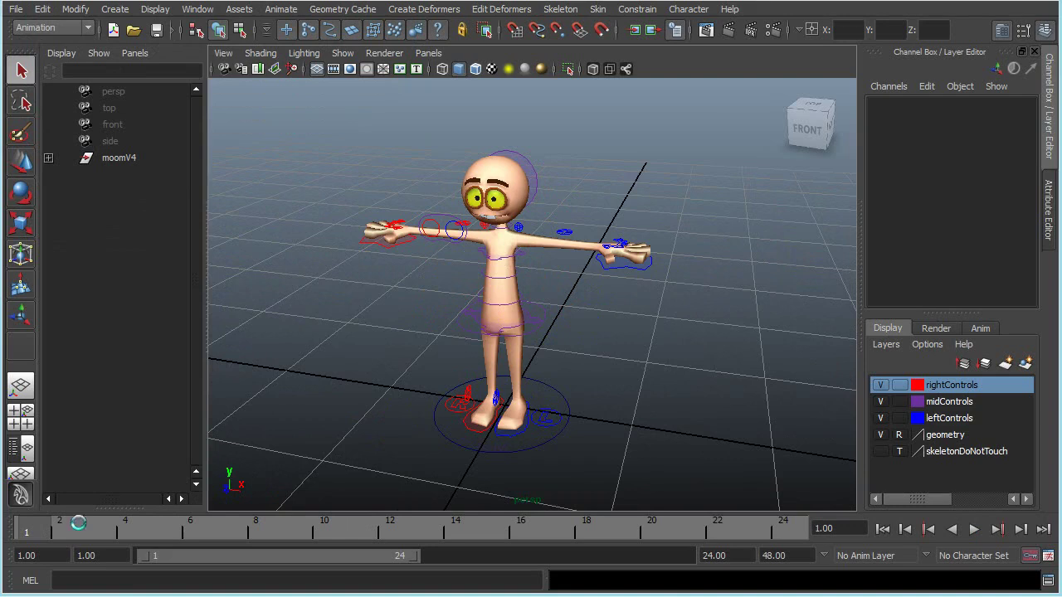
{"action": "left_click_drag", "start_coordinate": [644, 356], "coordinate": [633, 327], "text": "alt"}
{"action": "right_click_drag", "start_coordinate": [633, 328], "coordinate": [587, 313], "text": "alt"}
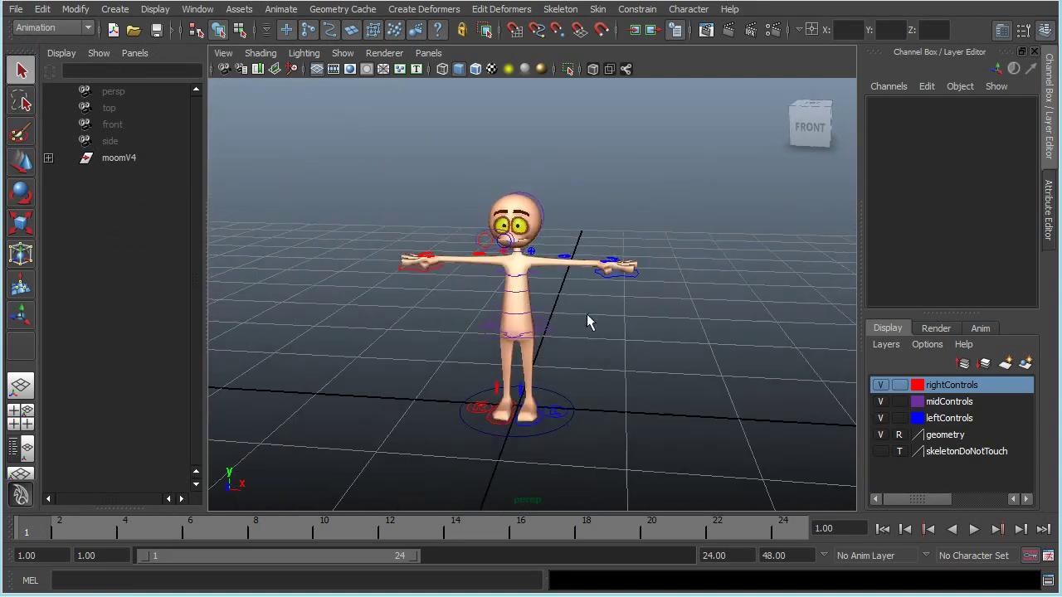
{"action": "left_click_drag", "start_coordinate": [586, 314], "coordinate": [594, 304], "text": "alt"}
{"action": "left_click", "coordinate": [285, 580]}
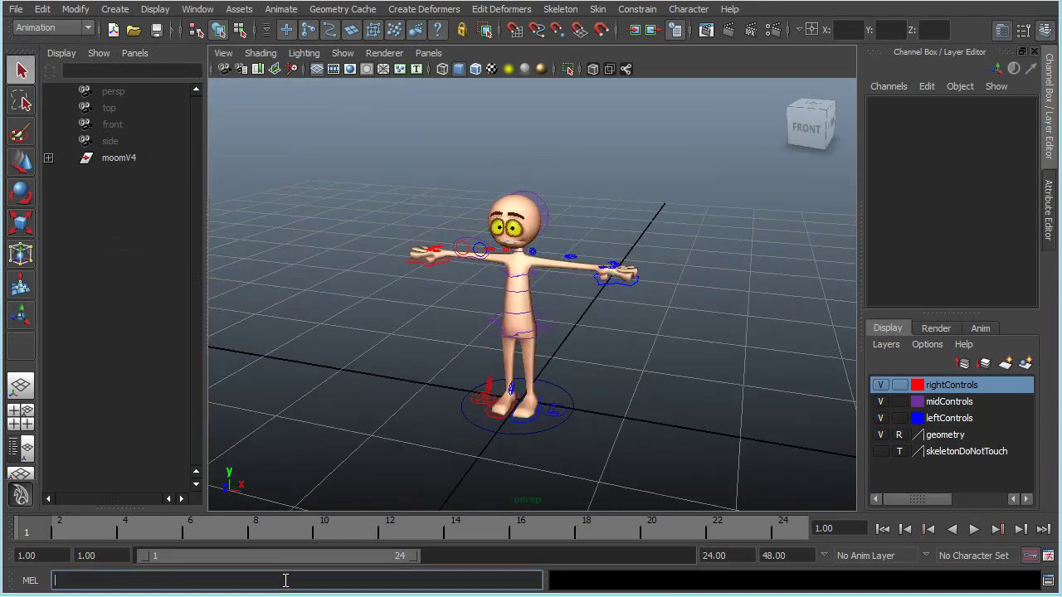
{"action": "type", "text": "mt_MirrorTable"}
{"action": "key", "text": "Return"}
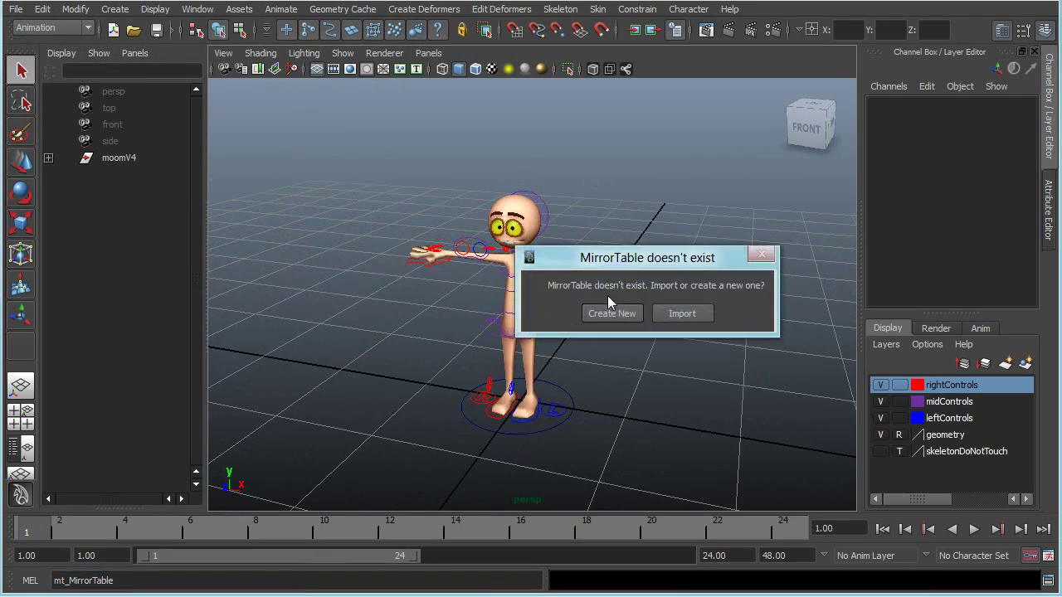
{"action": "left_click", "coordinate": [609, 315]}
{"action": "left_click", "coordinate": [611, 351]}
{"action": "left_click", "coordinate": [611, 337]}
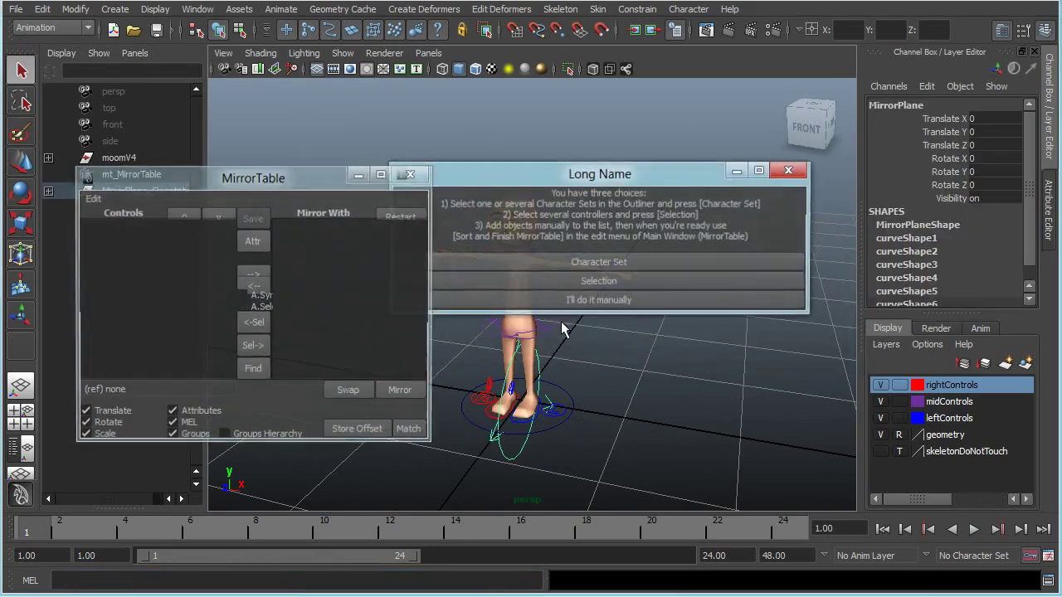
Move the Long Name window away from the character and select all of its visible controllers
{"action": "left_click_drag", "start_coordinate": [599, 175], "coordinate": [237, 51]}
{"action": "middle_click_drag", "start_coordinate": [535, 176], "coordinate": [639, 174], "text": "alt"}
{"action": "right_click_drag", "start_coordinate": [639, 173], "coordinate": [595, 178], "text": "alt"}
{"action": "left_click_drag", "start_coordinate": [594, 178], "coordinate": [784, 508], "text": "alt"}
{"action": "left_click_drag", "start_coordinate": [720, 353], "coordinate": [707, 400], "text": "alt"}
{"action": "middle_click_drag", "start_coordinate": [706, 399], "coordinate": [693, 354], "text": "alt"}
{"action": "left_click_drag", "start_coordinate": [588, 331], "coordinate": [615, 336], "text": "alt"}
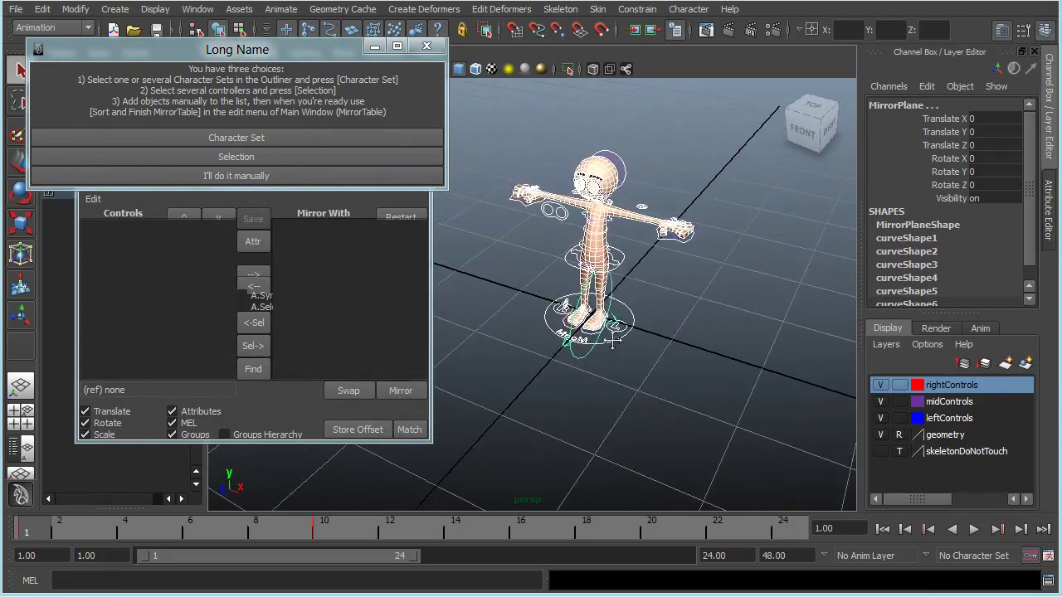
With the controllers selected, set Arm Switch and Leg Switch to FK on leftSideSetting
{"action": "right_click_drag", "start_coordinate": [615, 336], "coordinate": [701, 369], "text": "alt"}
{"action": "left_click", "coordinate": [666, 347]}
{"action": "left_click_drag", "start_coordinate": [980, 118], "coordinate": [979, 134]}
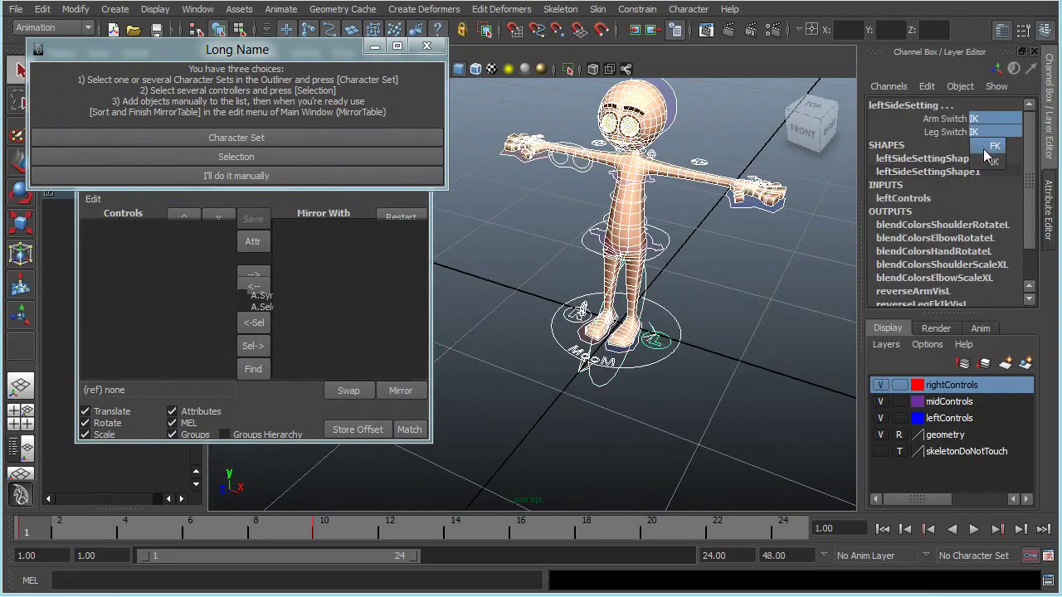
{"action": "left_click_drag", "start_coordinate": [688, 274], "coordinate": [632, 285], "text": "alt"}
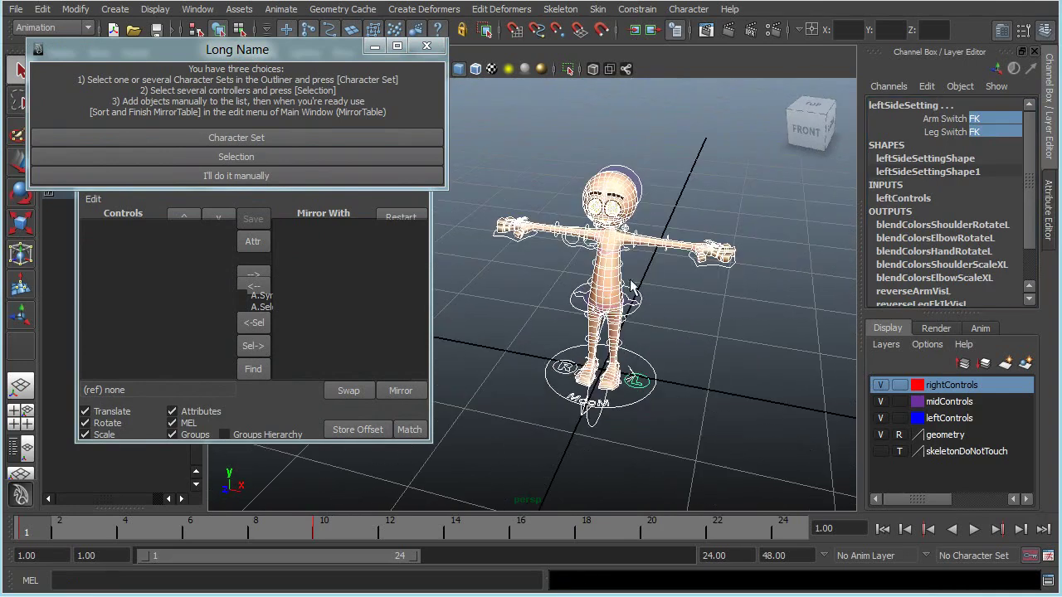
Return Arm Switch and Leg Switch to IK through rightSideSetting
{"action": "left_click", "coordinate": [569, 368]}
{"action": "left_click_drag", "start_coordinate": [980, 120], "coordinate": [983, 133]}
{"action": "left_click", "coordinate": [985, 154]}
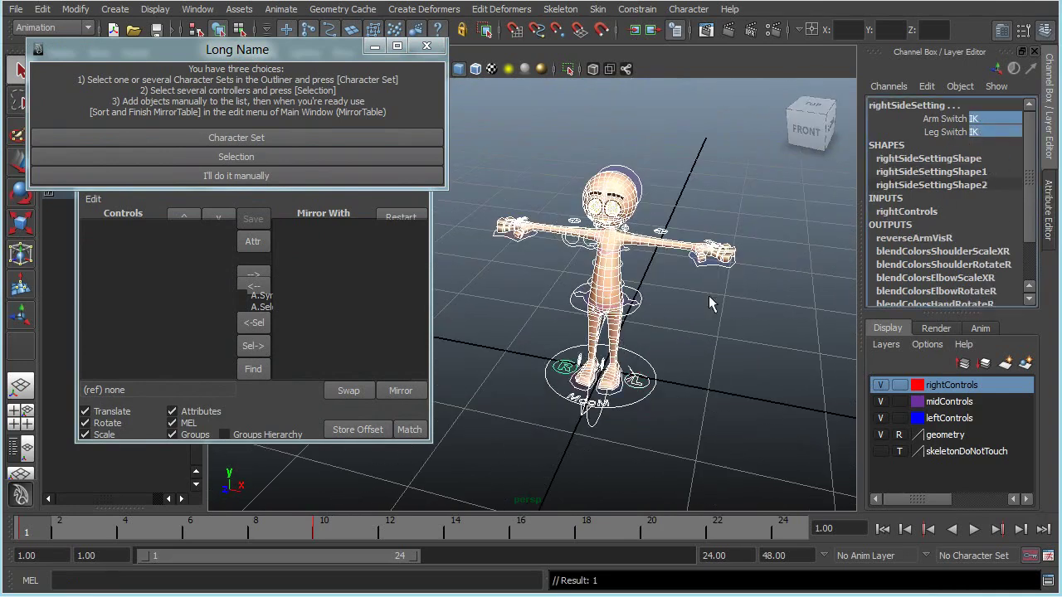
Reselect all of the moomV4 character's visible controllers
{"action": "right_click_drag", "start_coordinate": [708, 303], "coordinate": [679, 243], "text": "alt"}
{"action": "left_click_drag", "start_coordinate": [649, 232], "coordinate": [516, 395]}
{"action": "left_click_drag", "start_coordinate": [691, 149], "coordinate": [512, 393]}
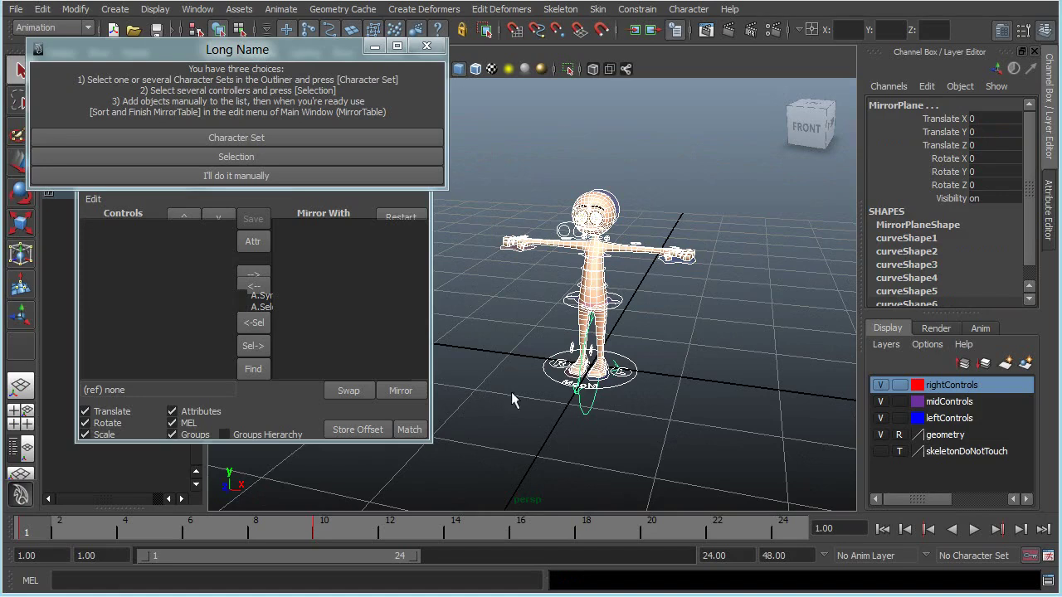
Set Arm Switch and Leg Switch to FK on rightSideSetting and select the FK controllers as well
{"action": "left_click", "coordinate": [561, 370]}
{"action": "left_click_drag", "start_coordinate": [985, 118], "coordinate": [984, 130]}
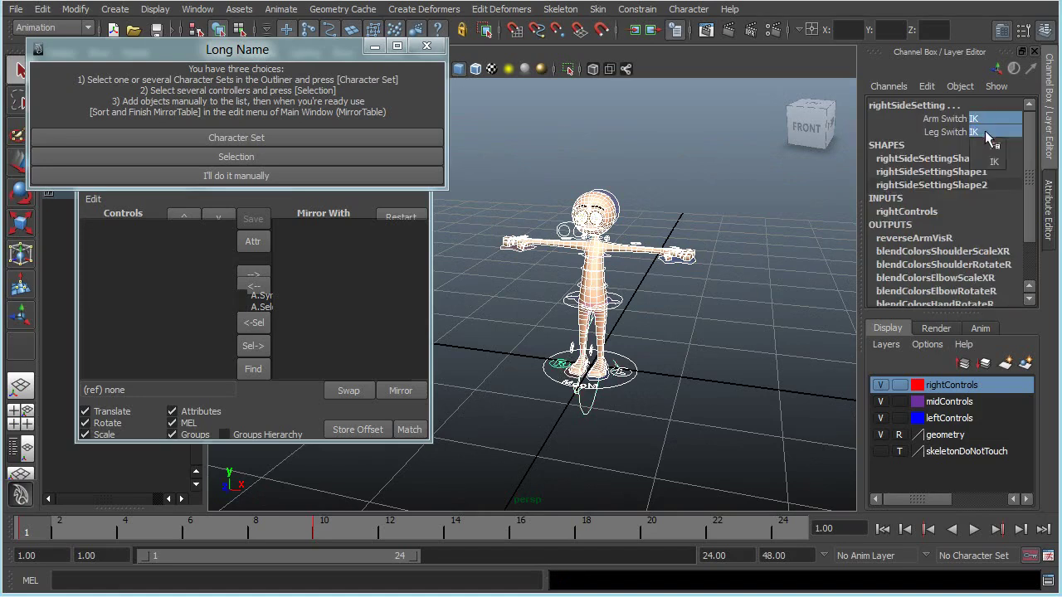
{"action": "left_click", "coordinate": [984, 146]}
{"action": "left_click_drag", "start_coordinate": [518, 185], "coordinate": [757, 427]}
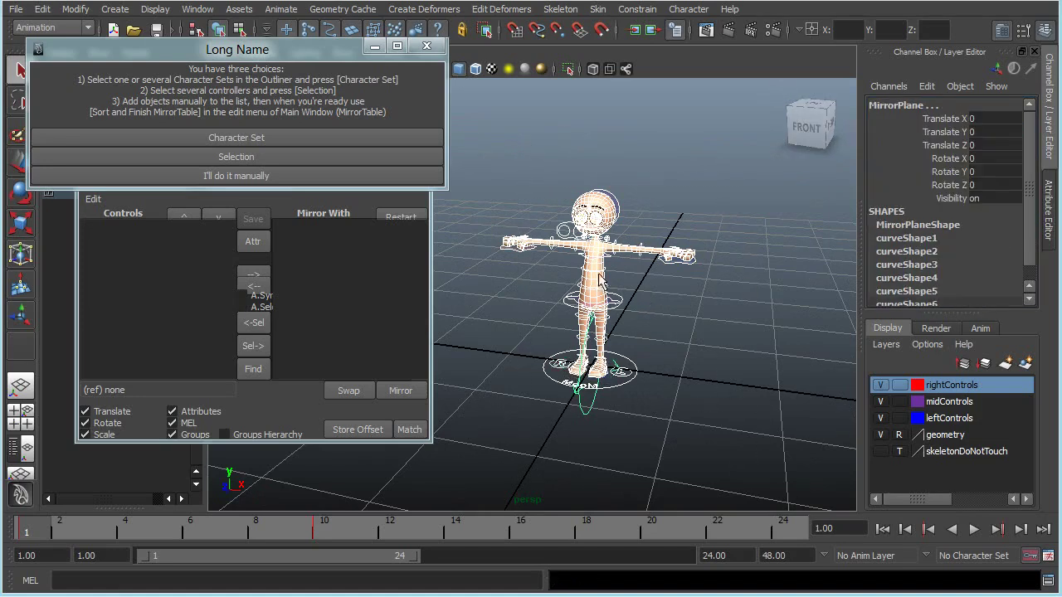
Set Arm Switch and Leg Switch to IK on leftSideSetting, and fill the new MirrorTable from the selected controllers
{"action": "left_click", "coordinate": [624, 373]}
{"action": "left_click_drag", "start_coordinate": [979, 119], "coordinate": [986, 133]}
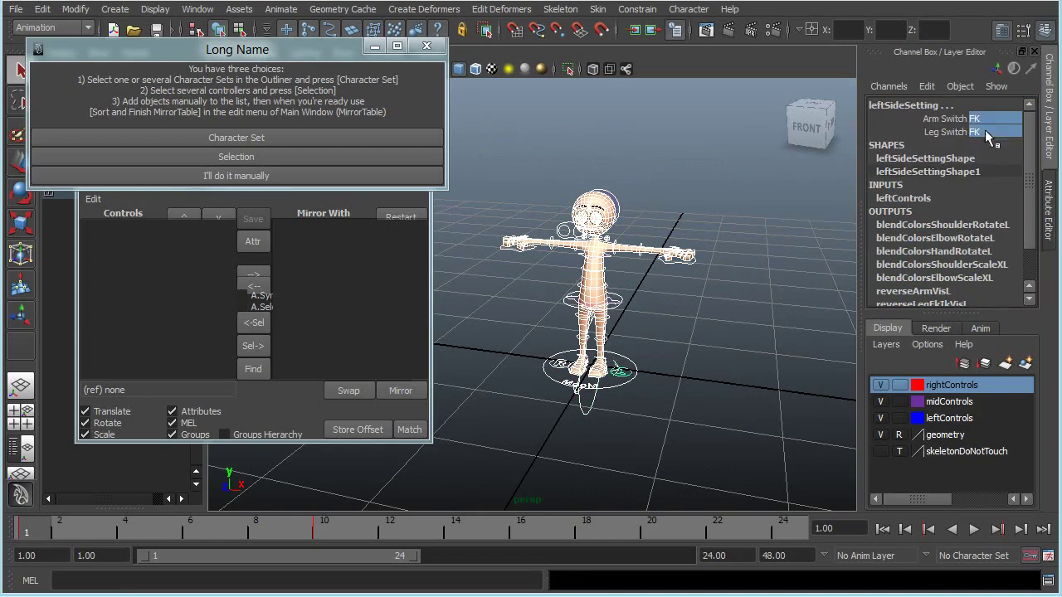
{"action": "left_click", "coordinate": [991, 157]}
{"action": "key", "text": "ctrl+z"}
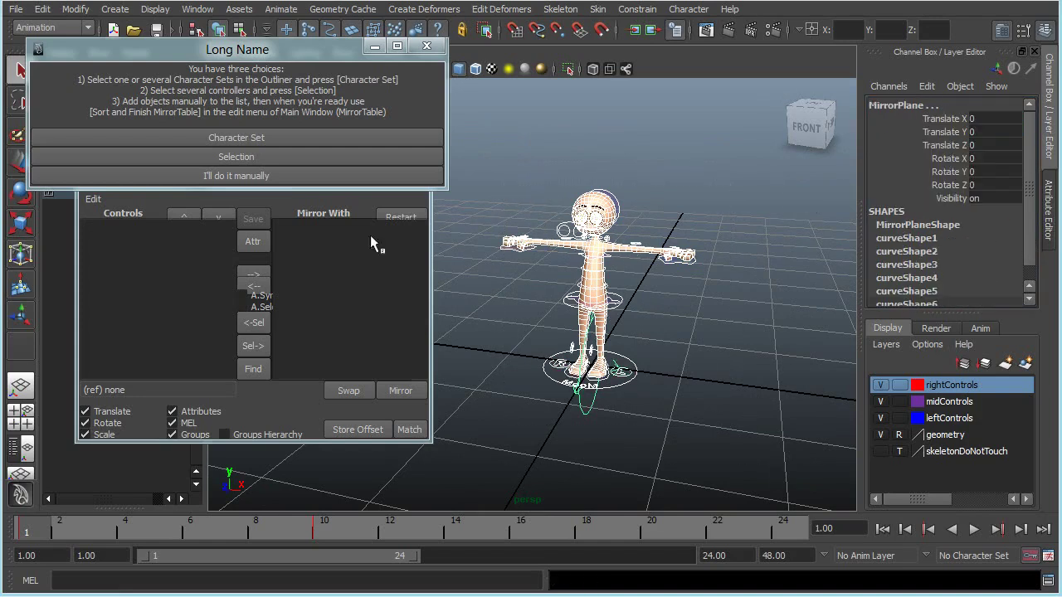
{"action": "left_click", "coordinate": [277, 157]}
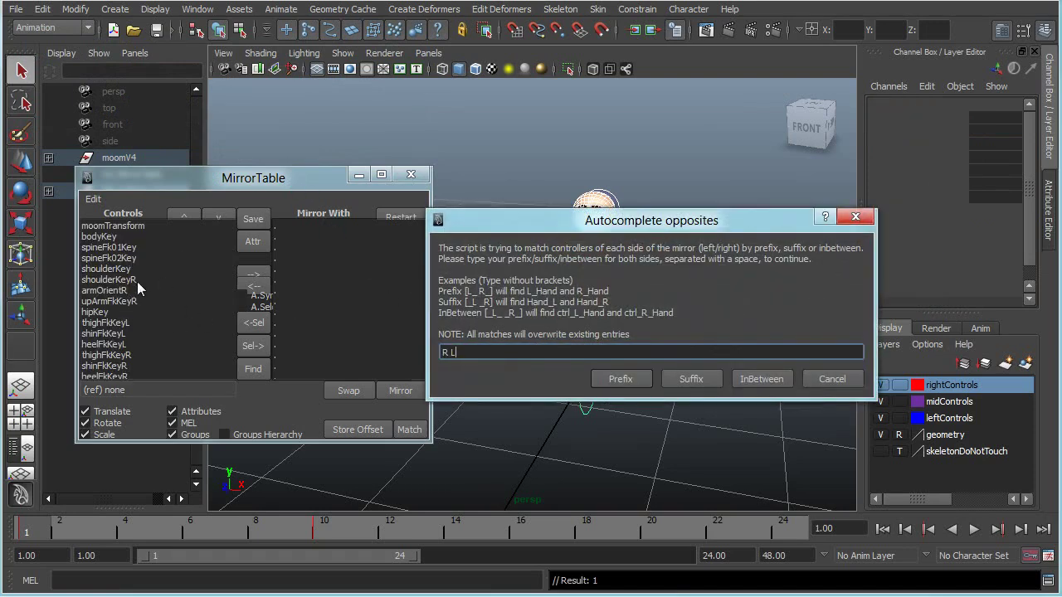
Match the opposite controllers by the suffixes R L, set Y as the up axis, and finish generating the MirrorTable
{"action": "left_click", "coordinate": [701, 377]}
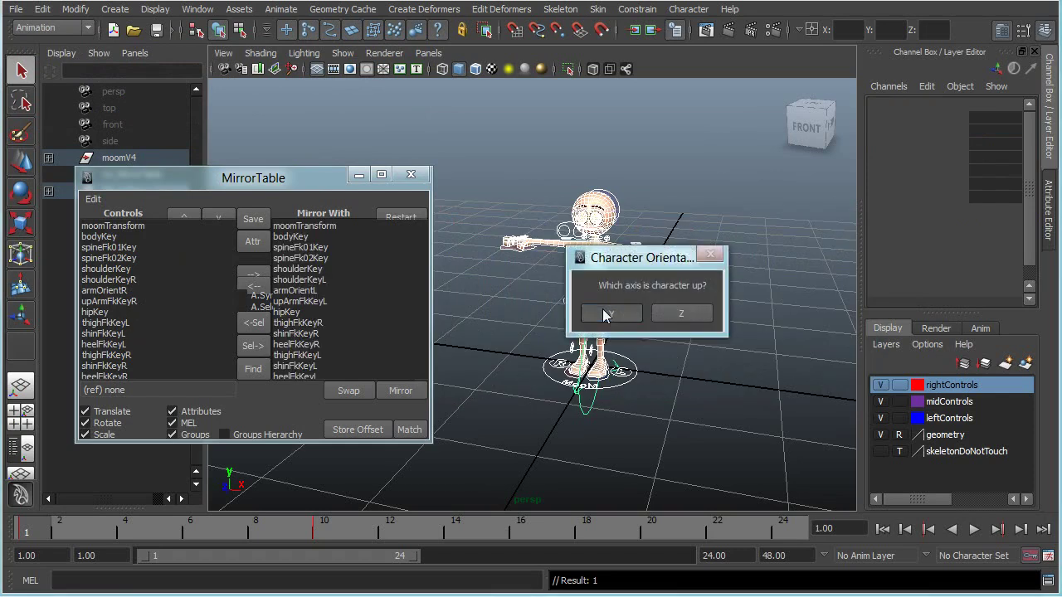
{"action": "left_click", "coordinate": [602, 311]}
{"action": "left_click", "coordinate": [544, 318]}
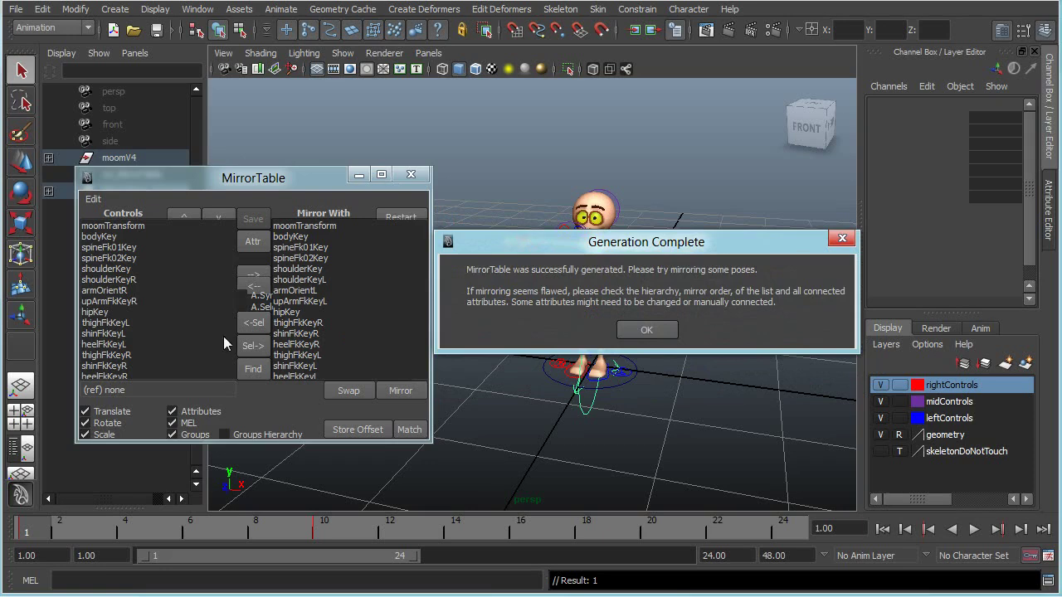
{"action": "key", "text": "Return"}
Review the controls listed in the MirrorTable and examine the character's pose at frame 10
{"action": "scroll", "coordinate": [146, 350], "scroll_direction": "down", "scroll_amount": 8}
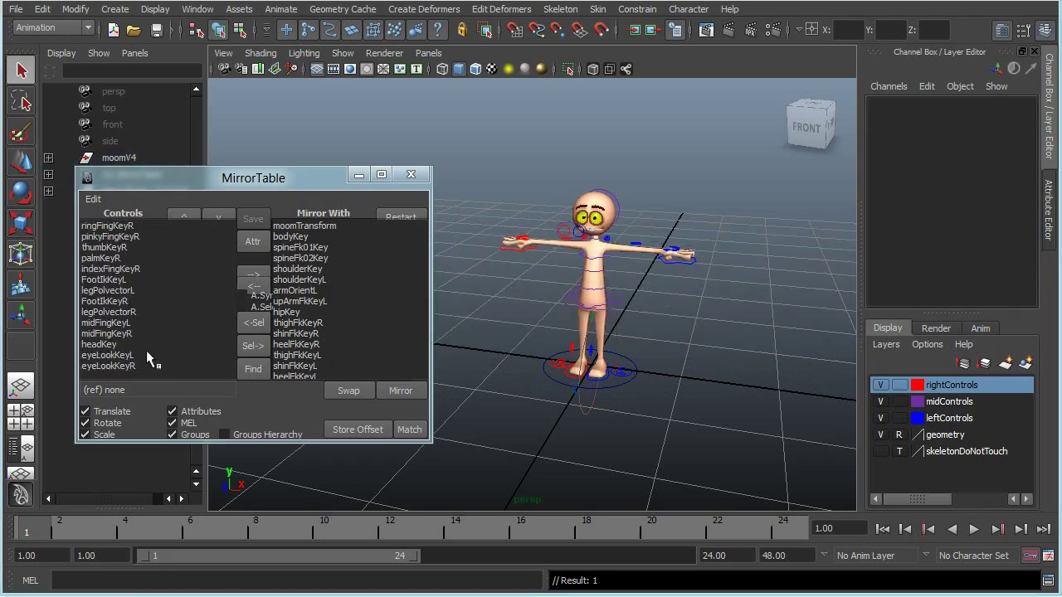
{"action": "scroll", "coordinate": [146, 350], "scroll_direction": "up", "scroll_amount": 8}
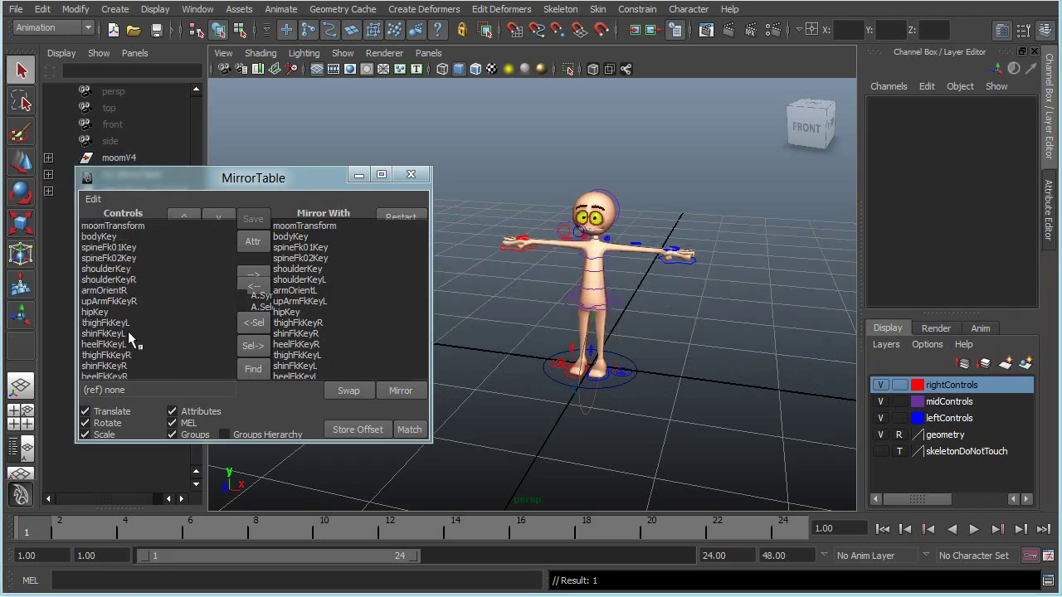
{"action": "middle_click_drag", "start_coordinate": [374, 478], "coordinate": [379, 462], "text": "alt"}
{"action": "left_click", "coordinate": [316, 537]}
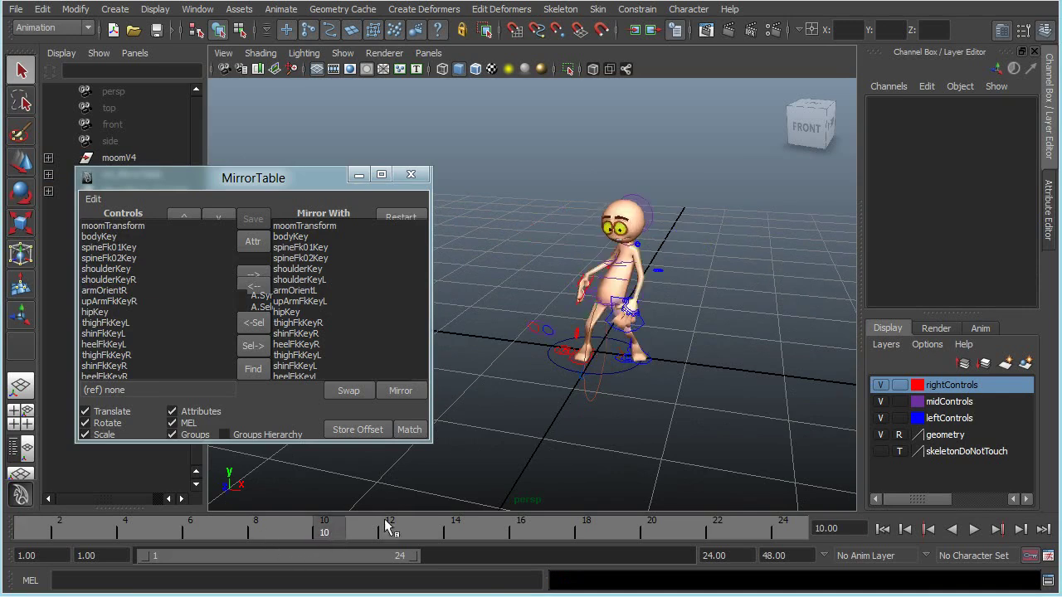
{"action": "right_click_drag", "start_coordinate": [613, 398], "coordinate": [716, 446], "text": "alt"}
{"action": "left_click_drag", "start_coordinate": [716, 445], "coordinate": [731, 341], "text": "alt"}
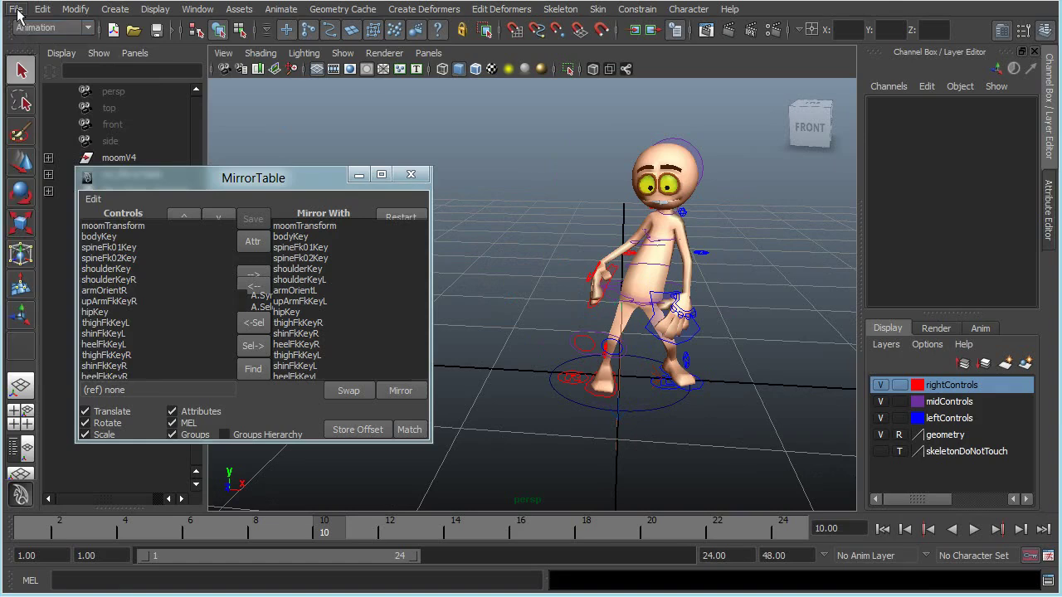
Open ElevenRig_V1.1.ma without saving the current scene, and close the extra component editor window that comes up
{"action": "left_click", "coordinate": [15, 9]}
{"action": "left_click", "coordinate": [37, 49]}
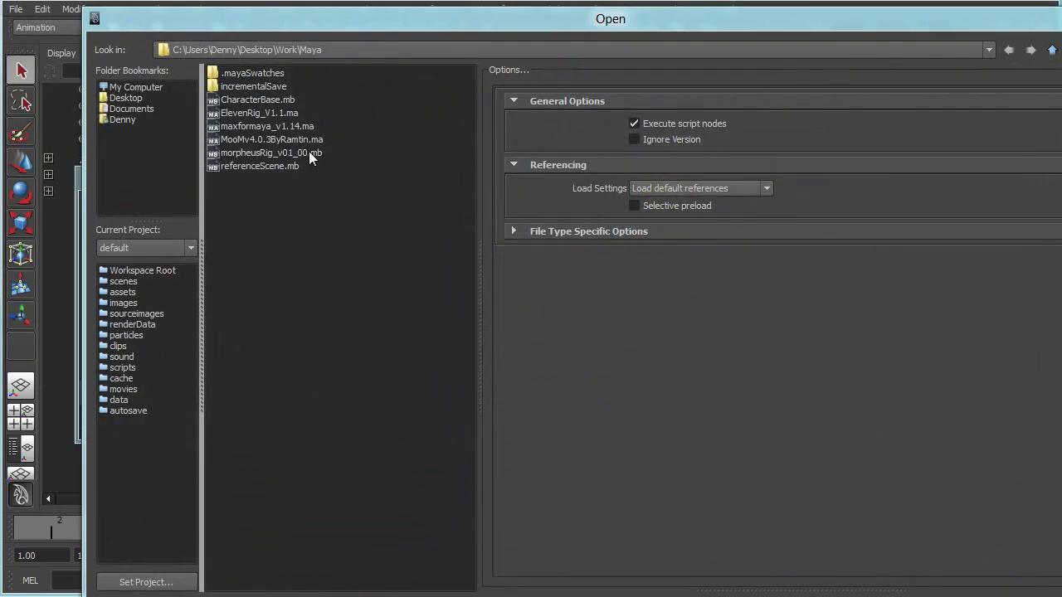
{"action": "double_click", "coordinate": [258, 114]}
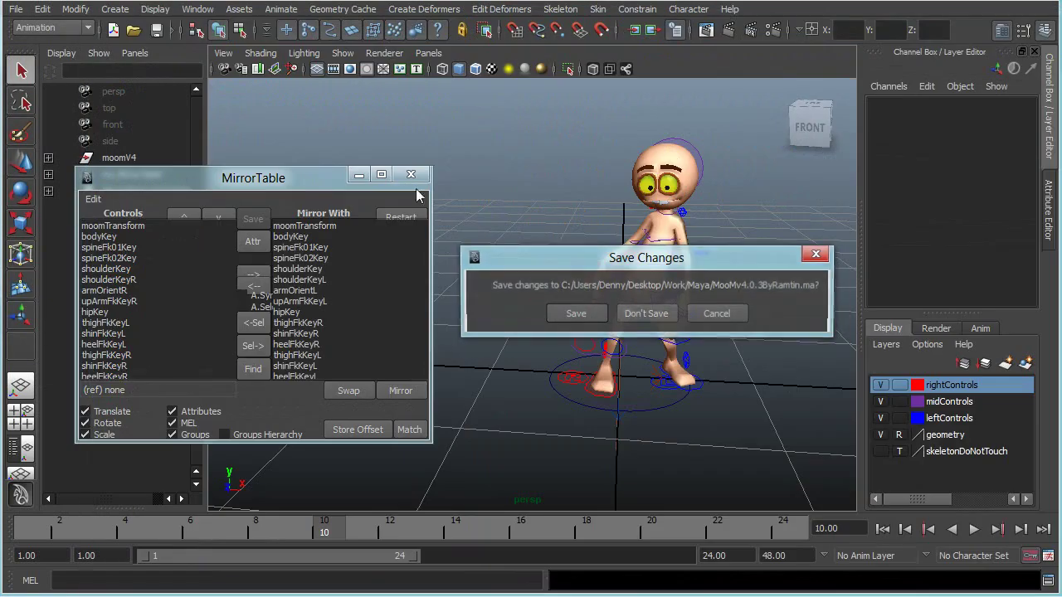
{"action": "left_click", "coordinate": [642, 310]}
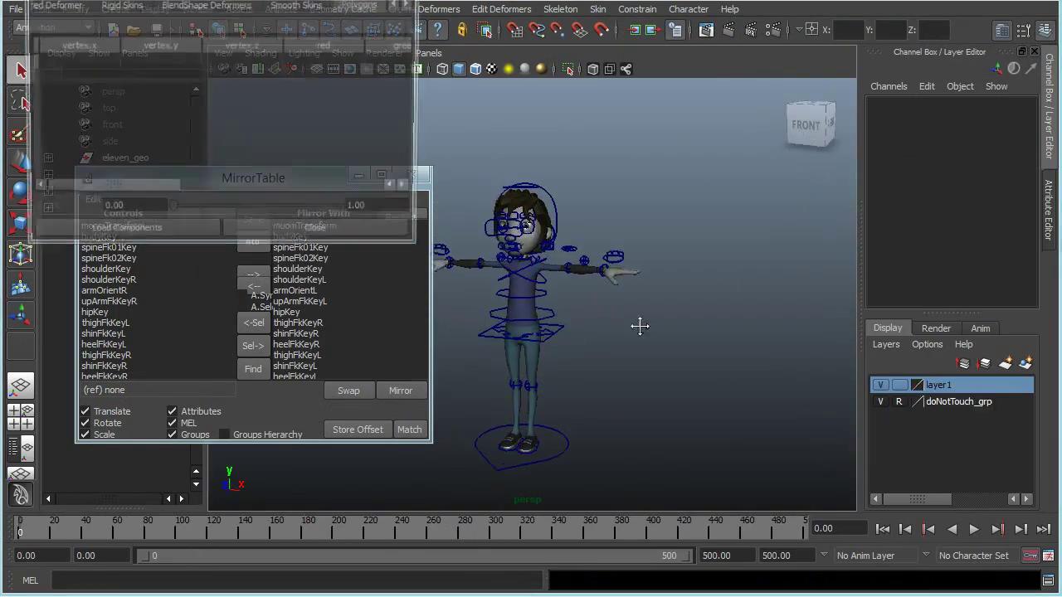
{"action": "left_click", "coordinate": [387, 231]}
Play and scrub the Eleven rig's animation to preview its poses, and return to frame 0
{"action": "key", "text": "alt+v"}
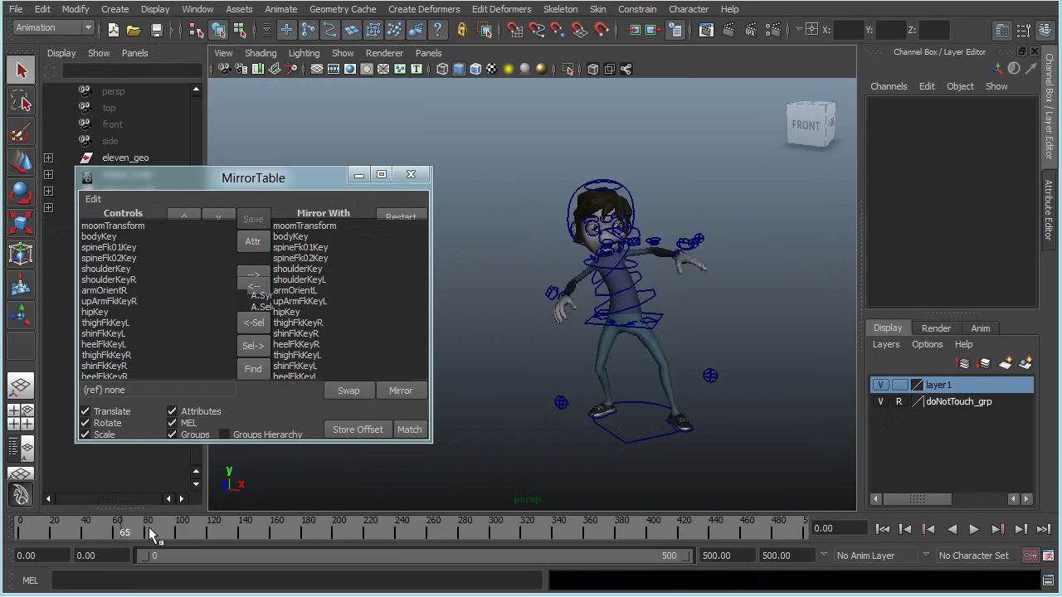
{"action": "left_click_drag", "start_coordinate": [62, 526], "coordinate": [15, 528]}
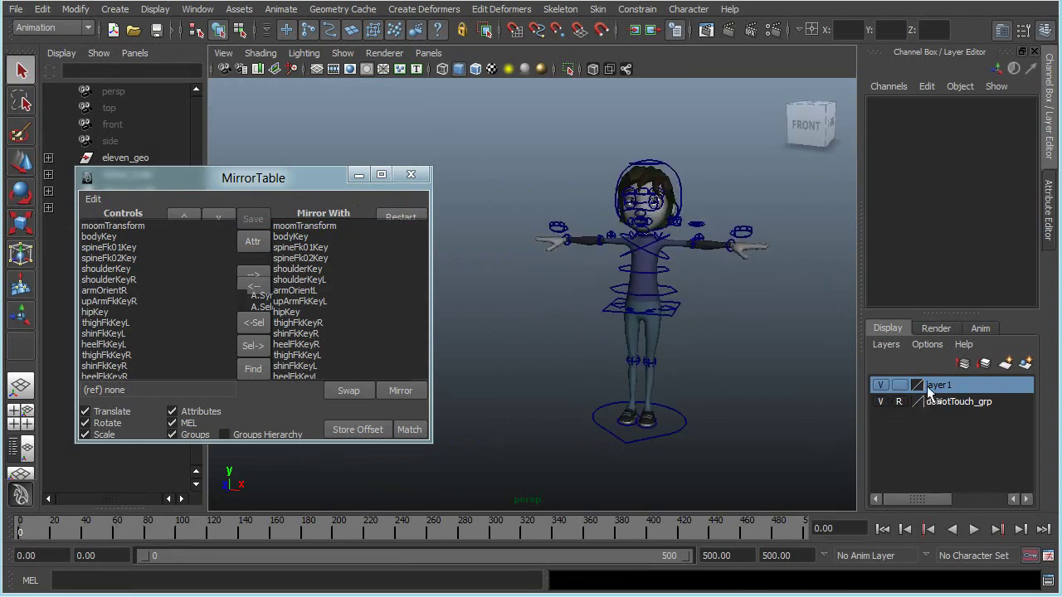
{"action": "left_click_drag", "start_coordinate": [682, 394], "coordinate": [700, 418], "text": "alt"}
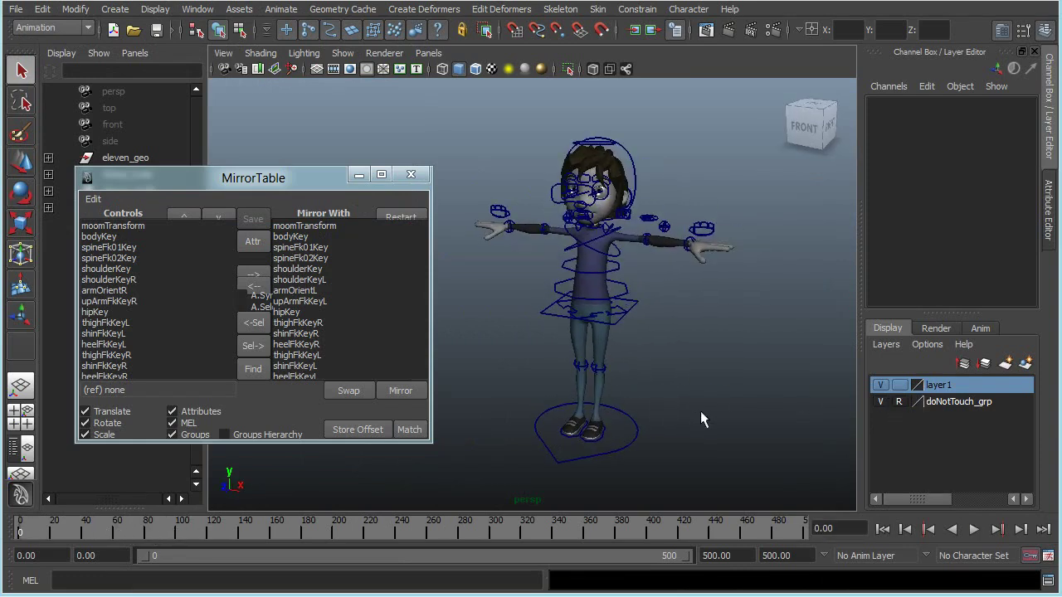
Close the old MirrorTable, relaunch it with the MEL command mt_MirrorTable, and start creating a new table for the Eleven rig
{"action": "left_click", "coordinate": [410, 174]}
{"action": "left_click", "coordinate": [153, 574]}
{"action": "type", "text": "mt_MirrorTable"}
{"action": "key", "text": "Return"}
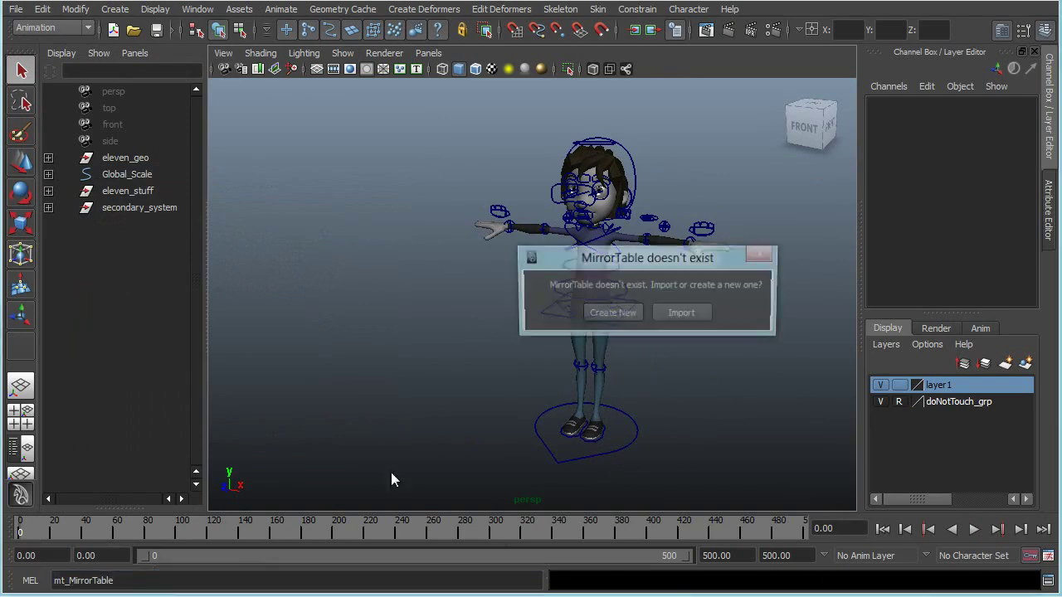
{"action": "left_click", "coordinate": [613, 311]}
{"action": "left_click", "coordinate": [615, 349]}
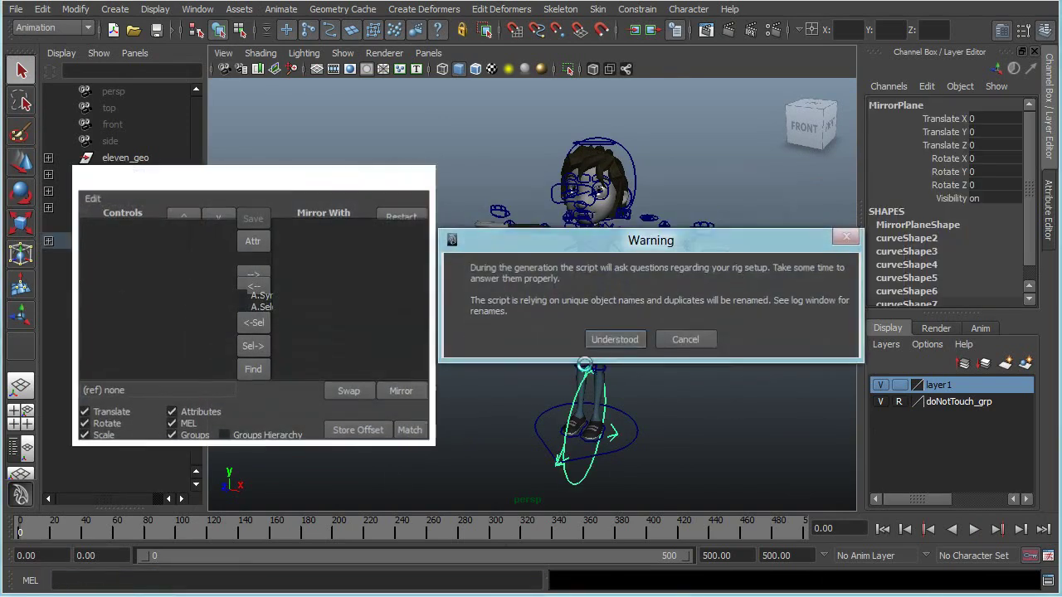
{"action": "left_click", "coordinate": [616, 339]}
Select all objects in layer1 and fill the new MirrorTable from the selected controllers
{"action": "left_click_drag", "start_coordinate": [618, 180], "coordinate": [371, 176]}
{"action": "left_click", "coordinate": [813, 430]}
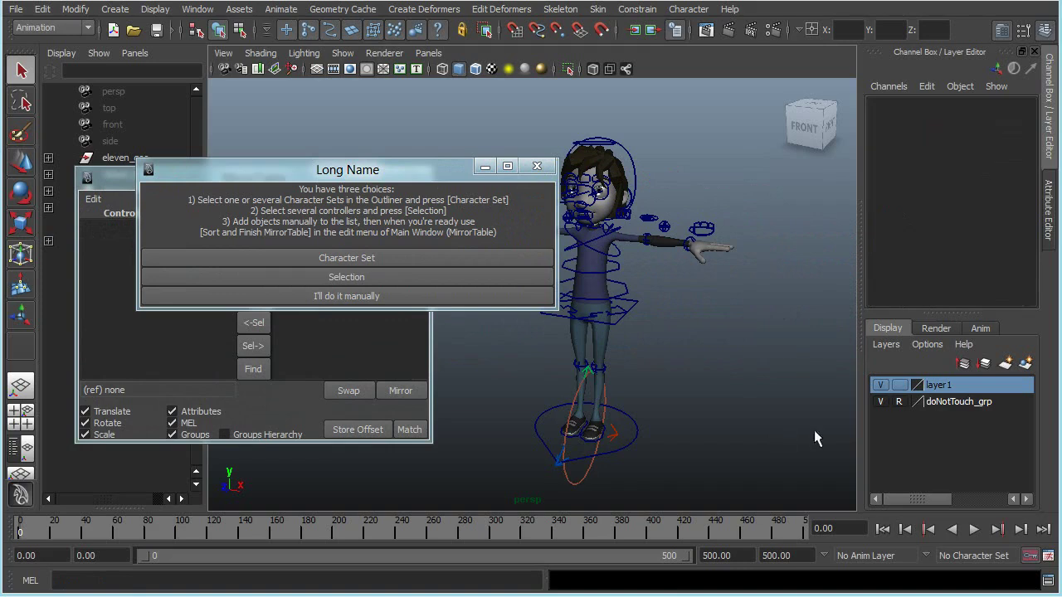
{"action": "right_click", "coordinate": [933, 388]}
{"action": "left_click", "coordinate": [957, 448]}
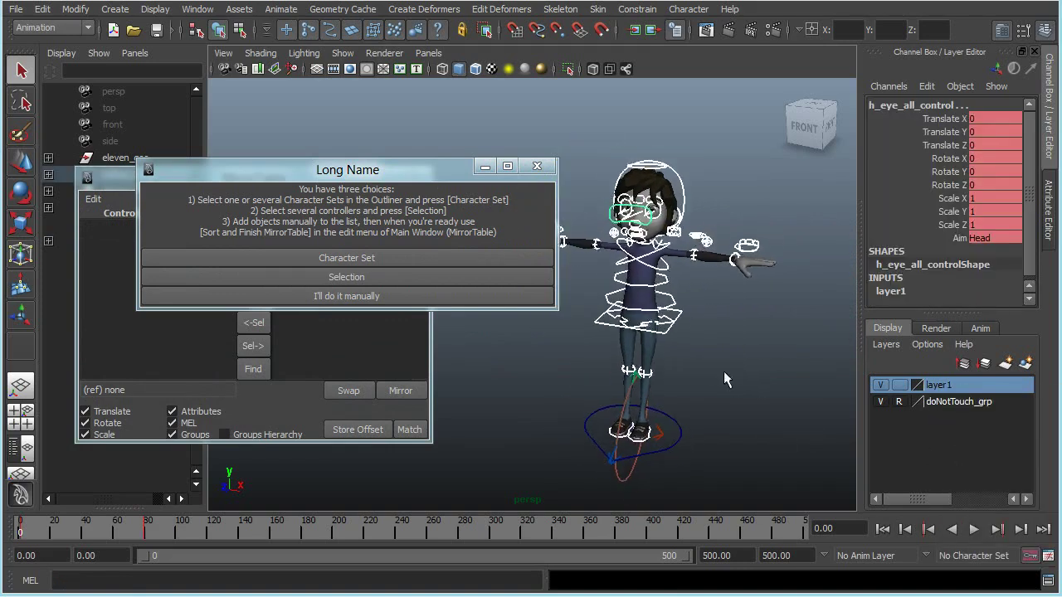
{"action": "left_click", "coordinate": [346, 278]}
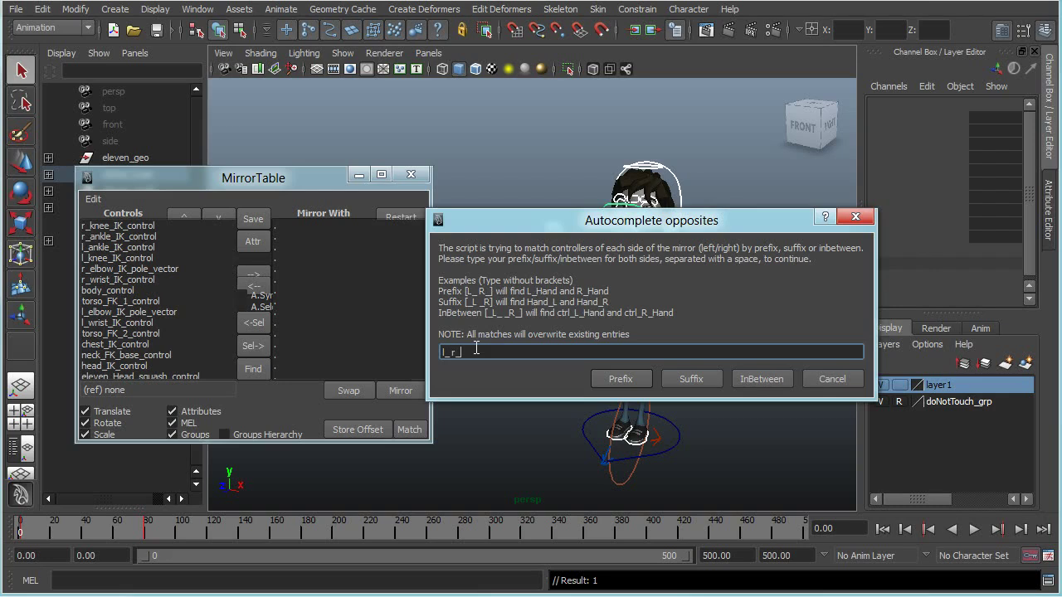
Match the opposite controllers by the prefixes l_ r_, set Y as the up axis, and finish generating the MirrorTable
{"action": "left_click", "coordinate": [620, 378]}
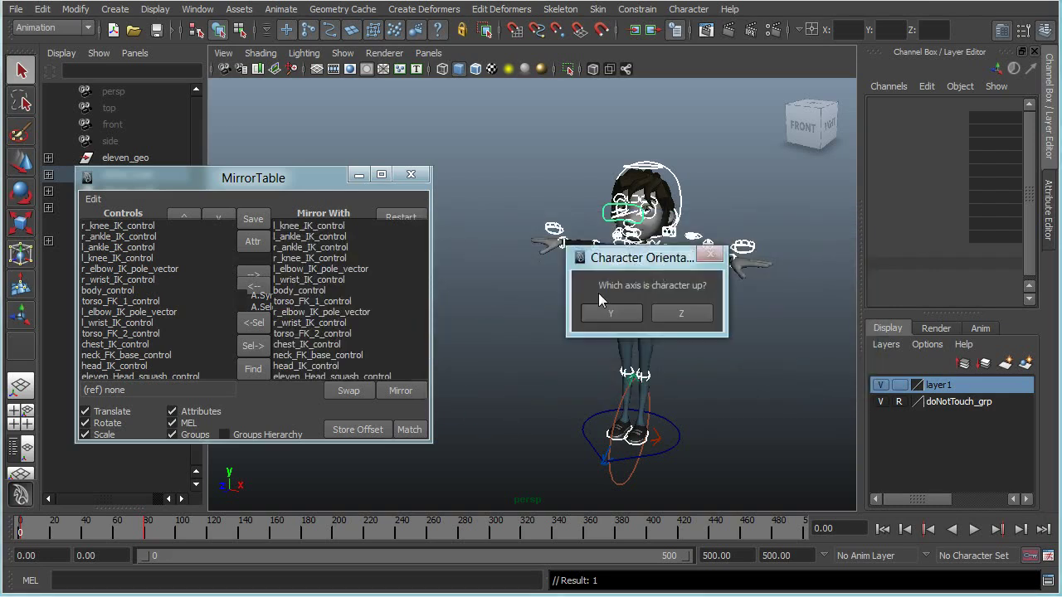
{"action": "left_click", "coordinate": [611, 313]}
{"action": "left_click", "coordinate": [546, 311]}
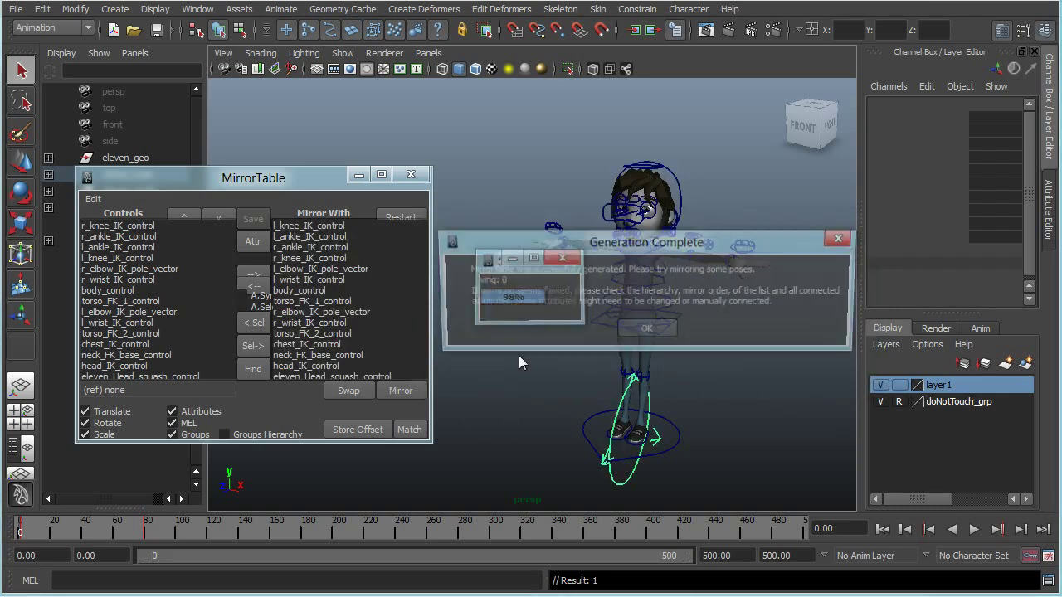
{"action": "left_click", "coordinate": [646, 330]}
Review the Eleven rig's body, finger and face controls listed in the MirrorTable
{"action": "scroll", "coordinate": [128, 301], "scroll_direction": "down", "scroll_amount": 10}
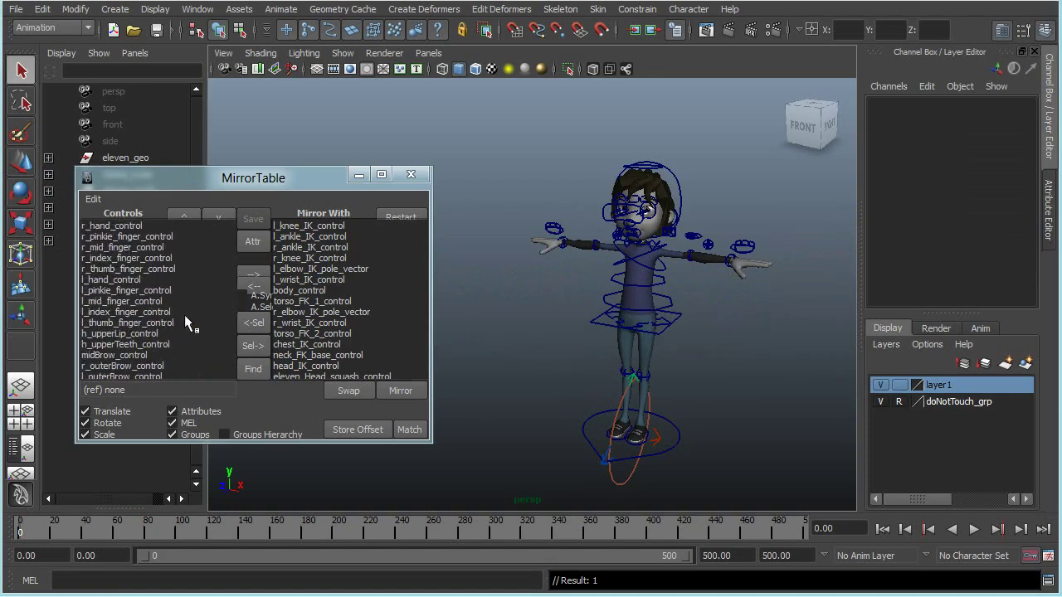
{"action": "scroll", "coordinate": [190, 322], "scroll_direction": "down", "scroll_amount": 6}
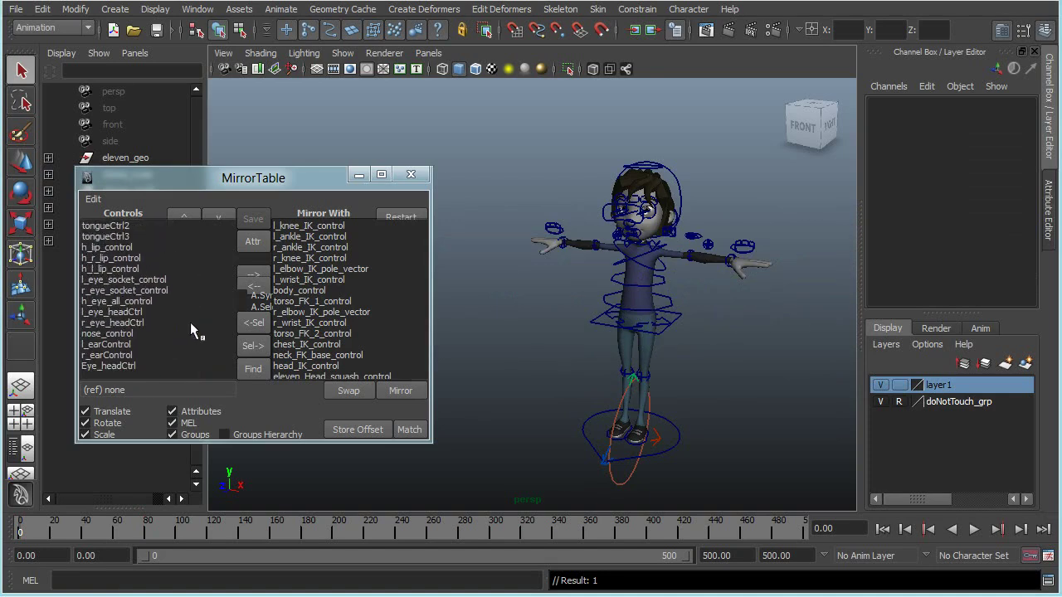
{"action": "scroll", "coordinate": [190, 330], "scroll_direction": "up", "scroll_amount": 4}
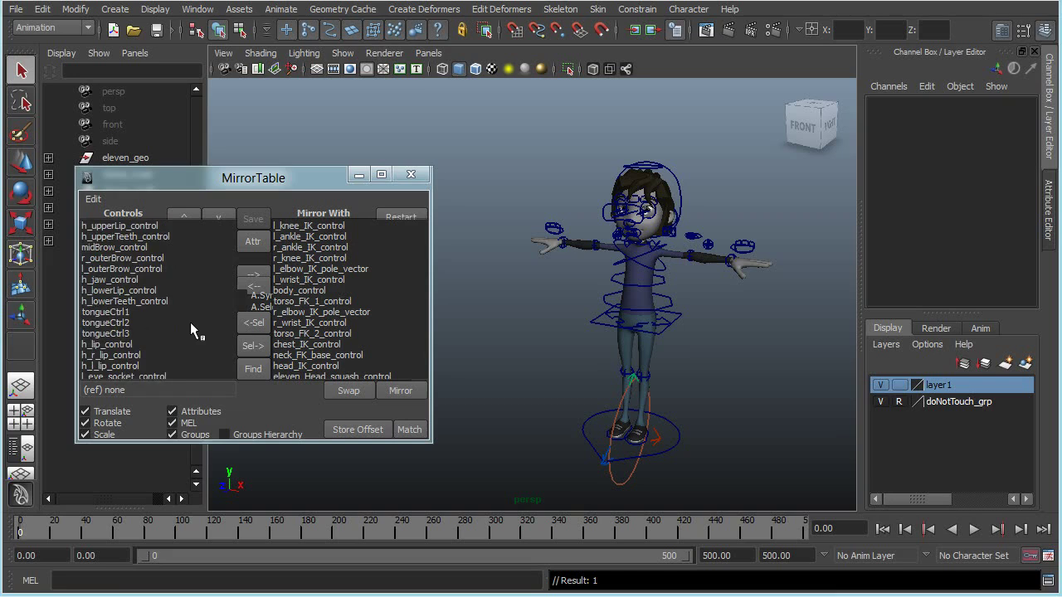
{"action": "scroll", "coordinate": [190, 329], "scroll_direction": "up", "scroll_amount": 4}
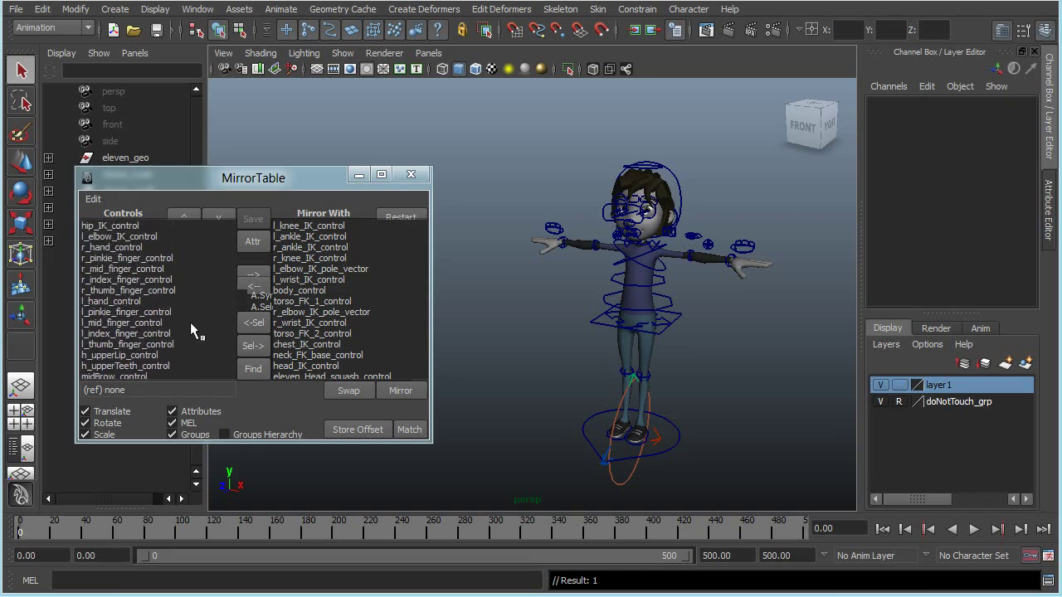
{"action": "scroll", "coordinate": [190, 329], "scroll_direction": "up", "scroll_amount": 5}
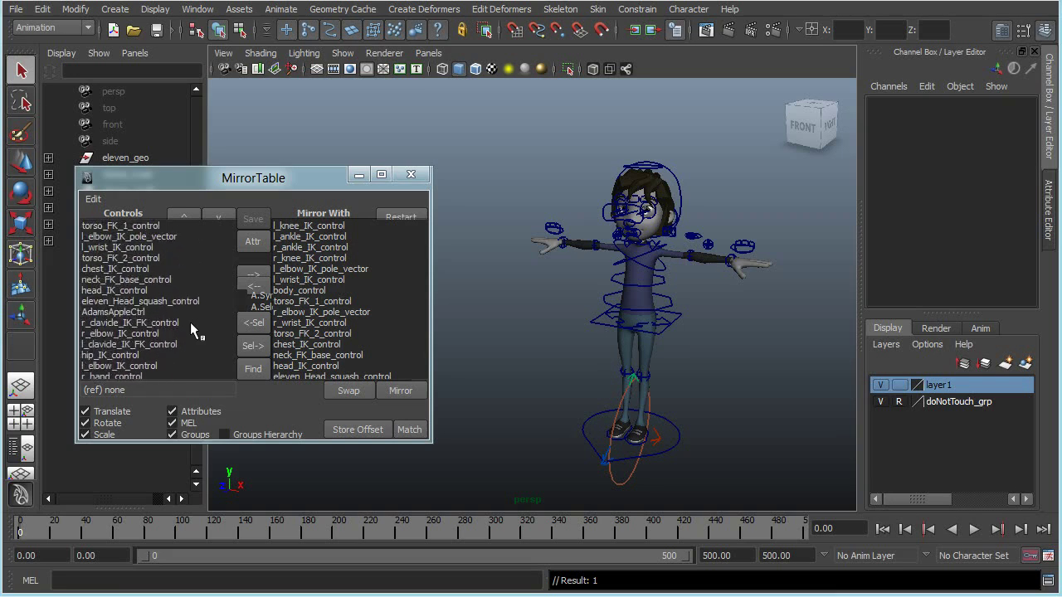
{"action": "scroll", "coordinate": [190, 330], "scroll_direction": "up", "scroll_amount": 1}
Examine the poses at frames 40 and 81 with the layer1 controls selected, and clear the selection
{"action": "left_click", "coordinate": [87, 531]}
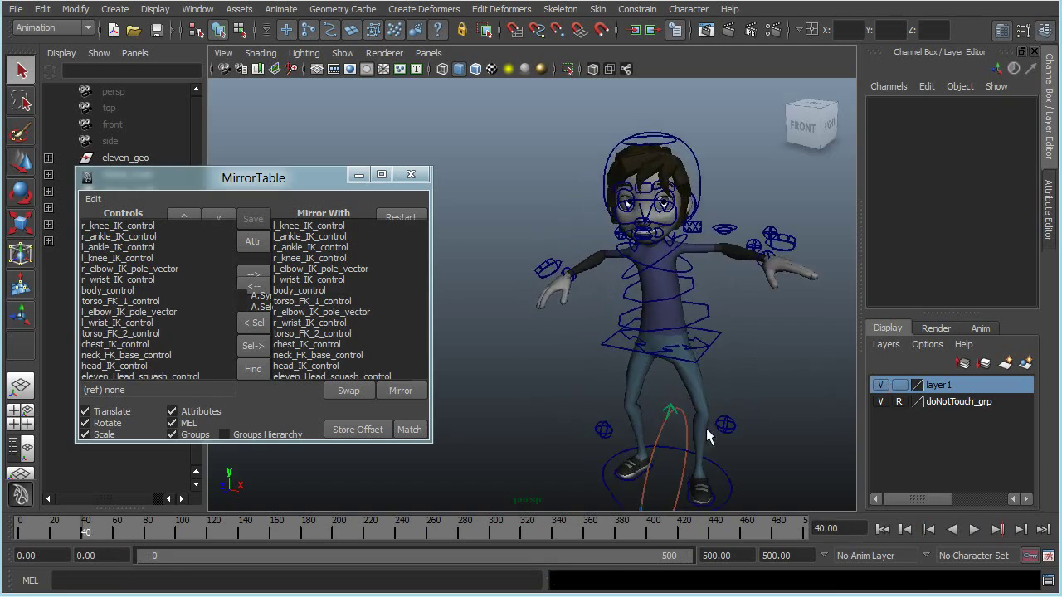
{"action": "right_click", "coordinate": [941, 414]}
{"action": "left_click", "coordinate": [949, 436]}
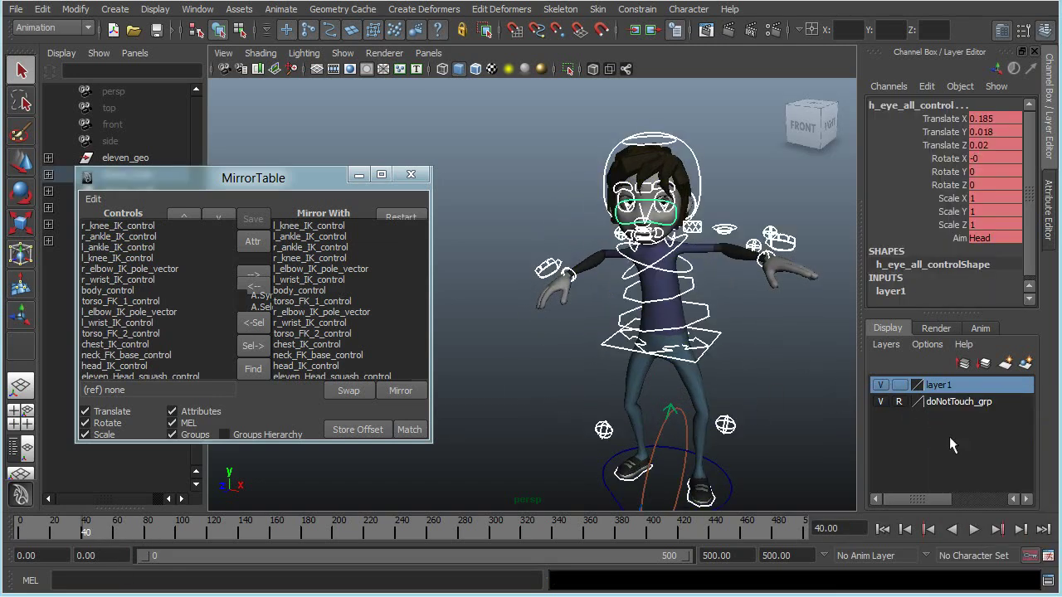
{"action": "left_click", "coordinate": [148, 531]}
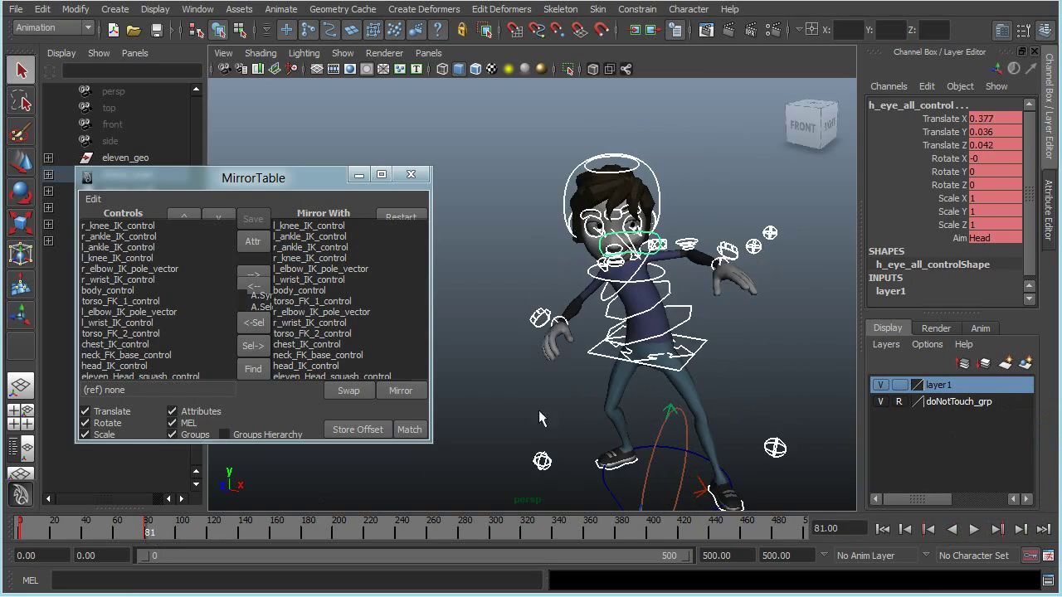
{"action": "left_click", "coordinate": [538, 410]}
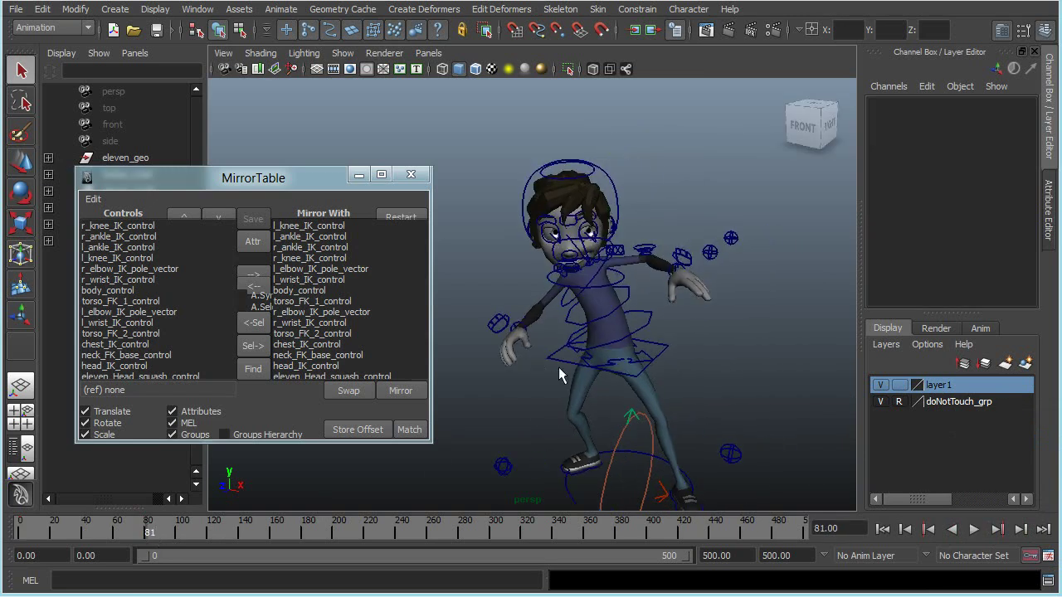
Temporarily hide layer1 and compare the original and swapped poses at frame 81 from several angles
{"action": "left_click", "coordinate": [881, 385]}
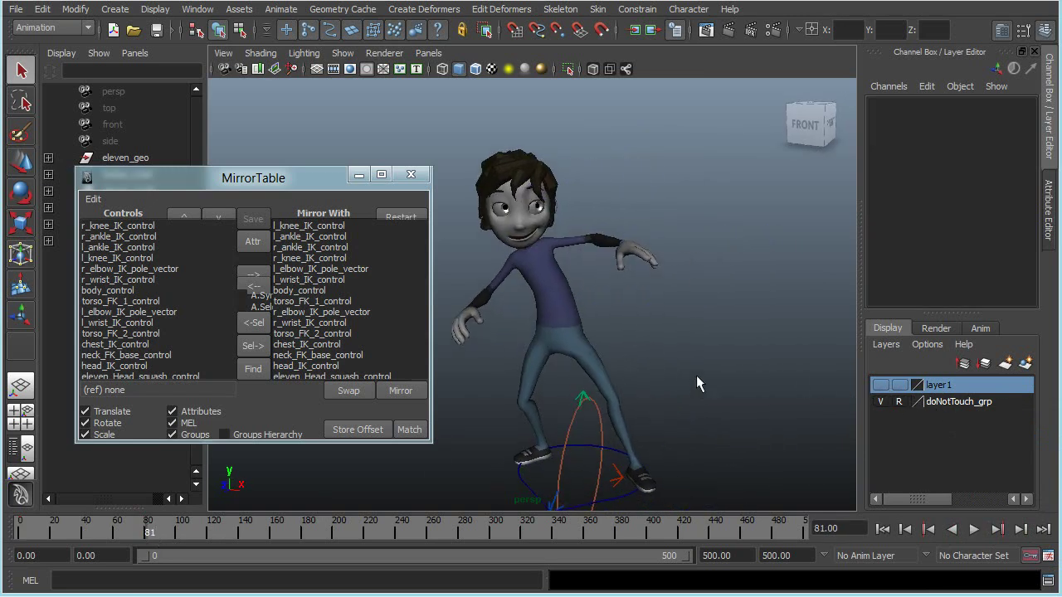
{"action": "left_click_drag", "start_coordinate": [600, 318], "coordinate": [668, 255], "text": "alt"}
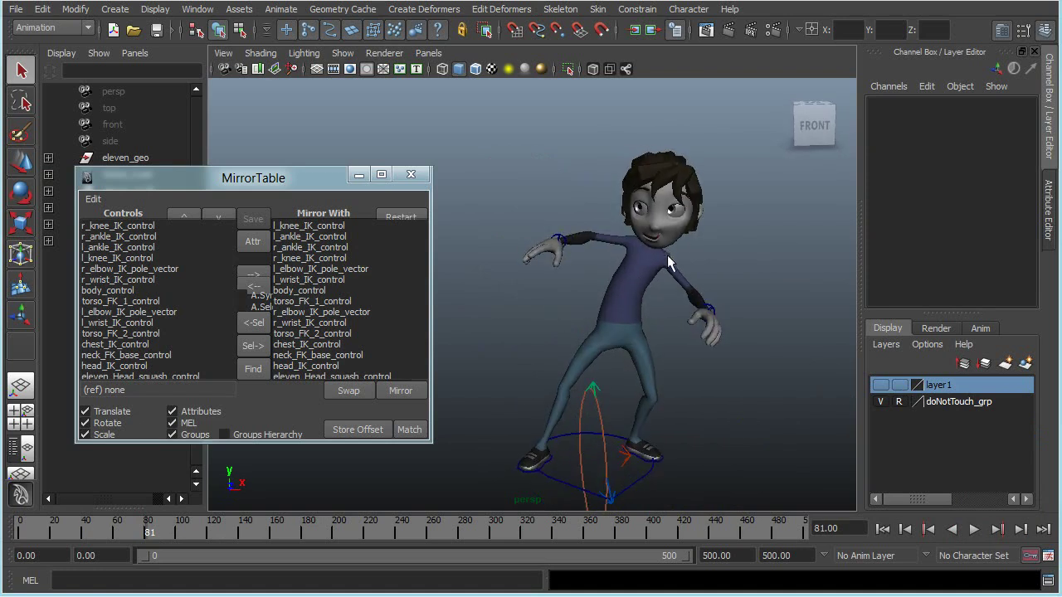
{"action": "left_click_drag", "start_coordinate": [676, 325], "coordinate": [673, 304]}
{"action": "left_click_drag", "start_coordinate": [606, 328], "coordinate": [543, 320], "text": "alt"}
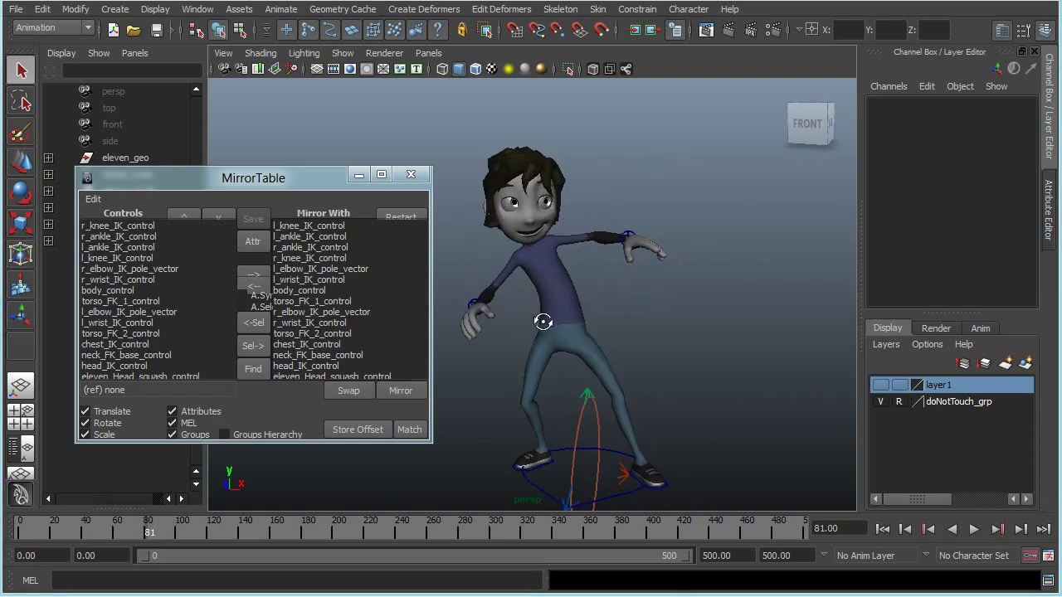
{"action": "left_click", "coordinate": [881, 385]}
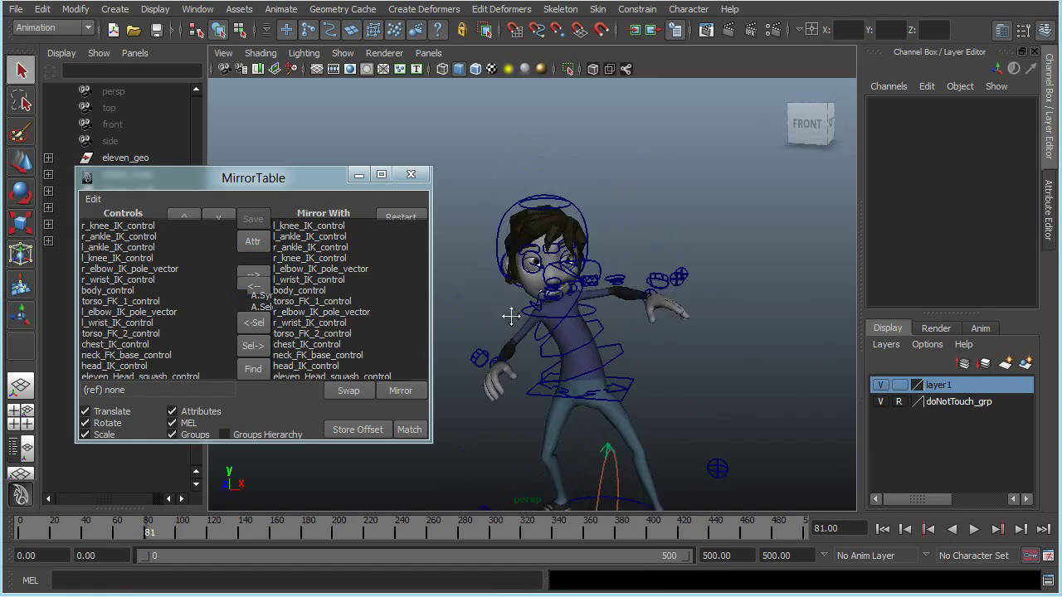
Select h_l_lip_control on the face and check which control it is paired with in the MirrorTable
{"action": "right_click_drag", "start_coordinate": [509, 308], "coordinate": [709, 325], "text": "alt"}
{"action": "left_click", "coordinate": [674, 336]}
{"action": "left_click_drag", "start_coordinate": [674, 336], "coordinate": [652, 350], "text": "alt"}
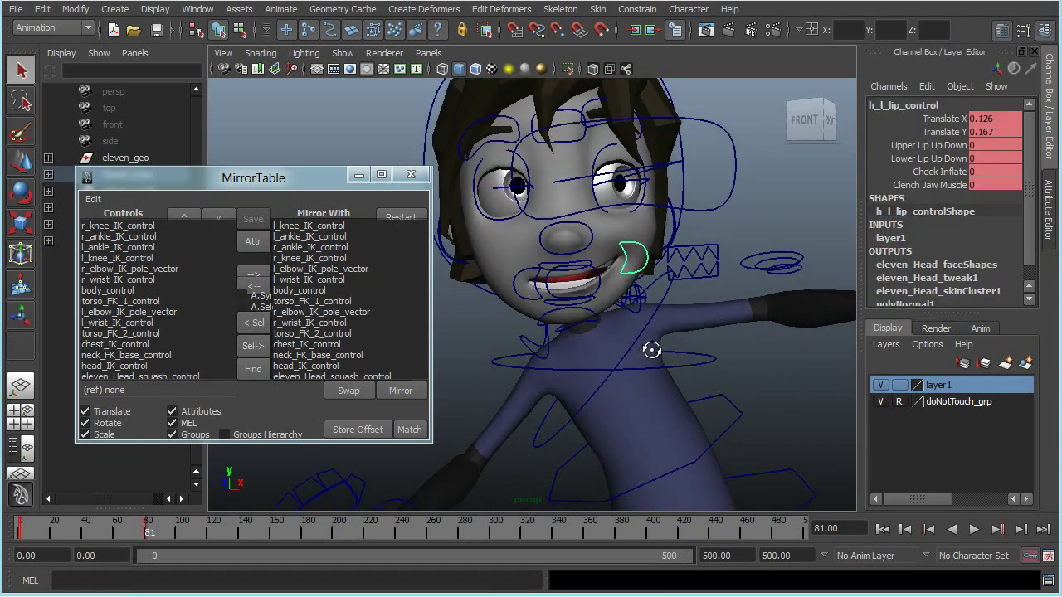
{"action": "scroll", "coordinate": [158, 348], "scroll_direction": "down", "scroll_amount": 10}
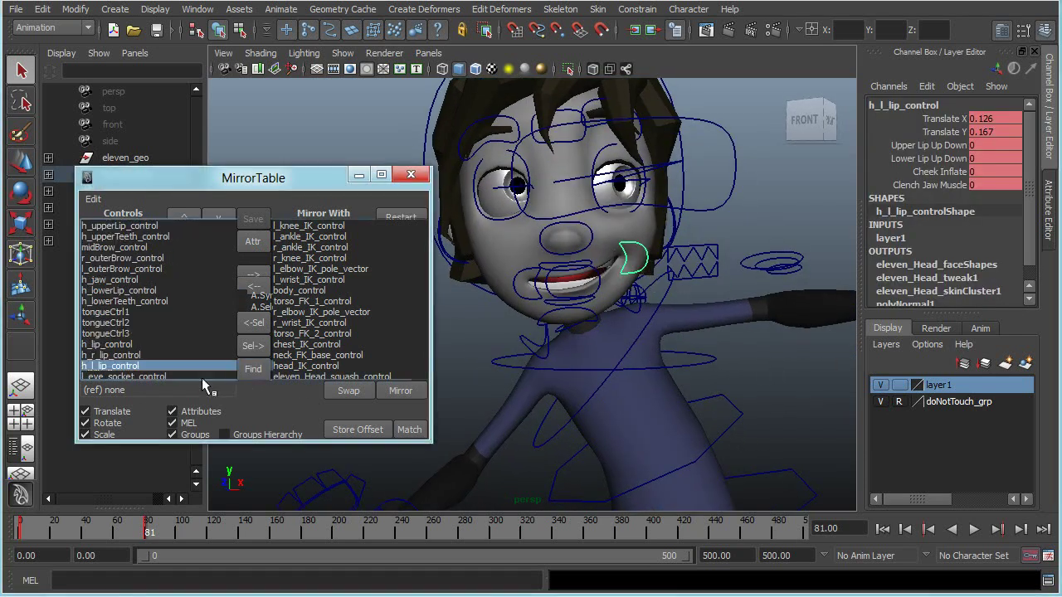
{"action": "left_click", "coordinate": [137, 300]}
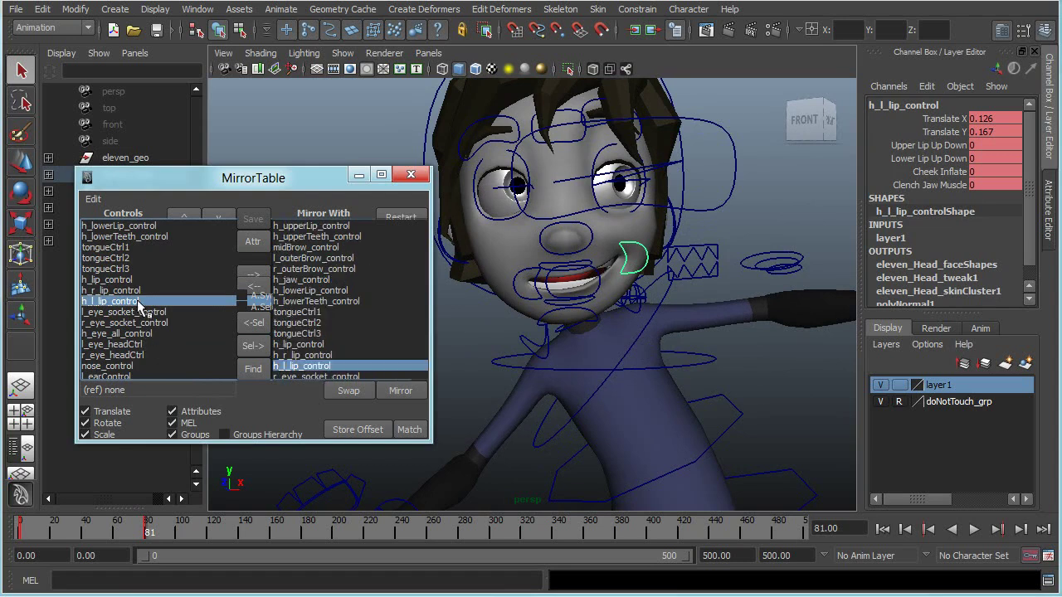
{"action": "scroll", "coordinate": [143, 305], "scroll_direction": "down", "scroll_amount": 1}
{"action": "scroll", "coordinate": [143, 305], "scroll_direction": "up", "scroll_amount": 1}
{"action": "scroll", "coordinate": [345, 317], "scroll_direction": "down", "scroll_amount": 2}
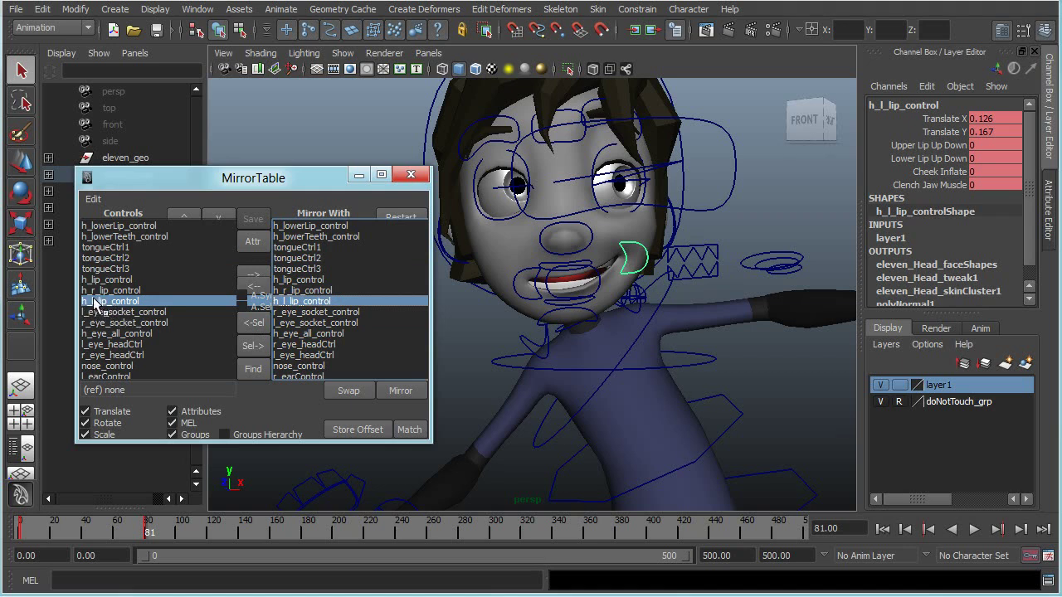
Autocomplete the remaining opposite controllers in the MirrorTable by matching the in-between strings _l_ _r_
{"action": "right_click", "coordinate": [346, 301]}
{"action": "left_click", "coordinate": [377, 343]}
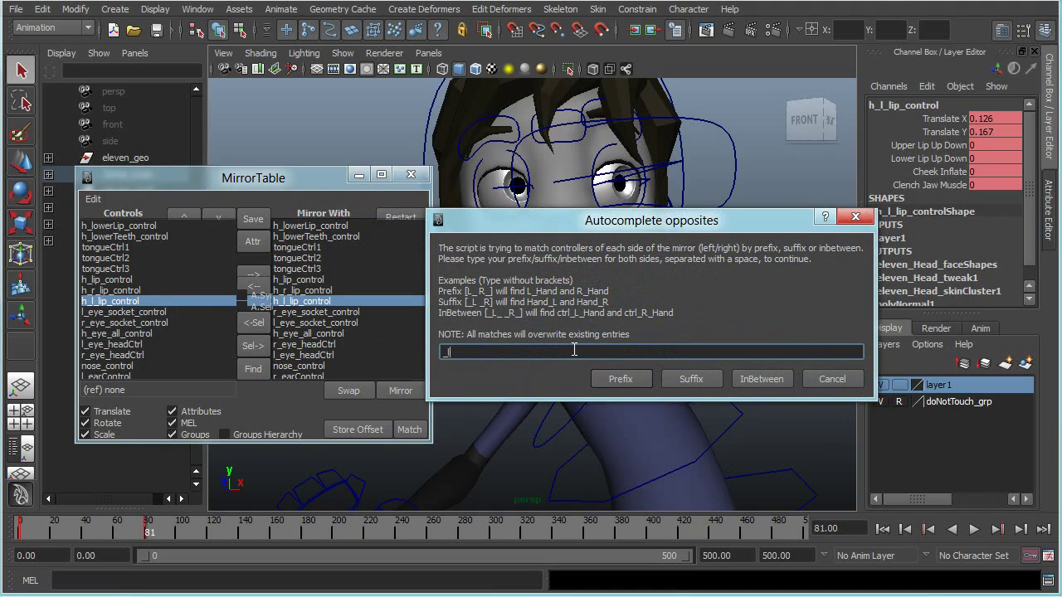
{"action": "type", "text": "_l_ _r_"}
{"action": "left_click", "coordinate": [738, 380]}
Return the rig to its default pose at frame 0 and save the MirrorTable with Y as the up axis
{"action": "left_click_drag", "start_coordinate": [90, 531], "coordinate": [17, 529]}
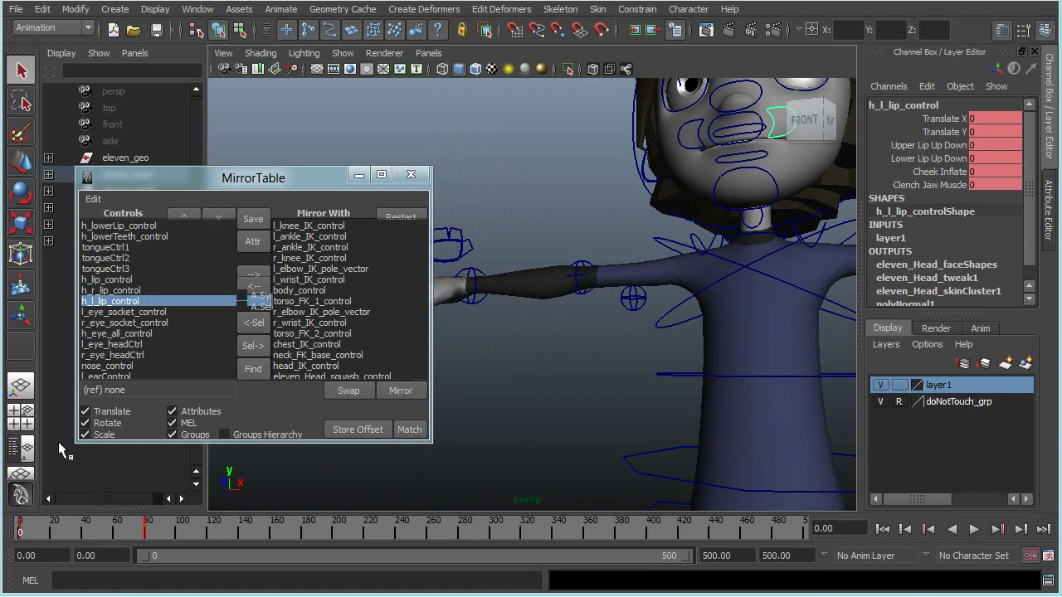
{"action": "left_click", "coordinate": [247, 218]}
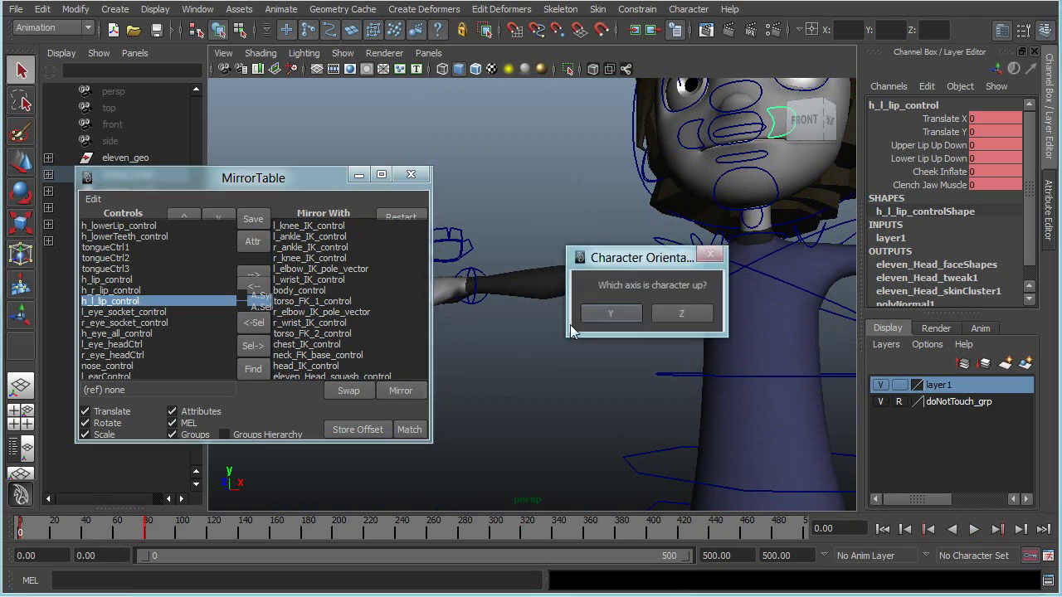
{"action": "left_click", "coordinate": [535, 320]}
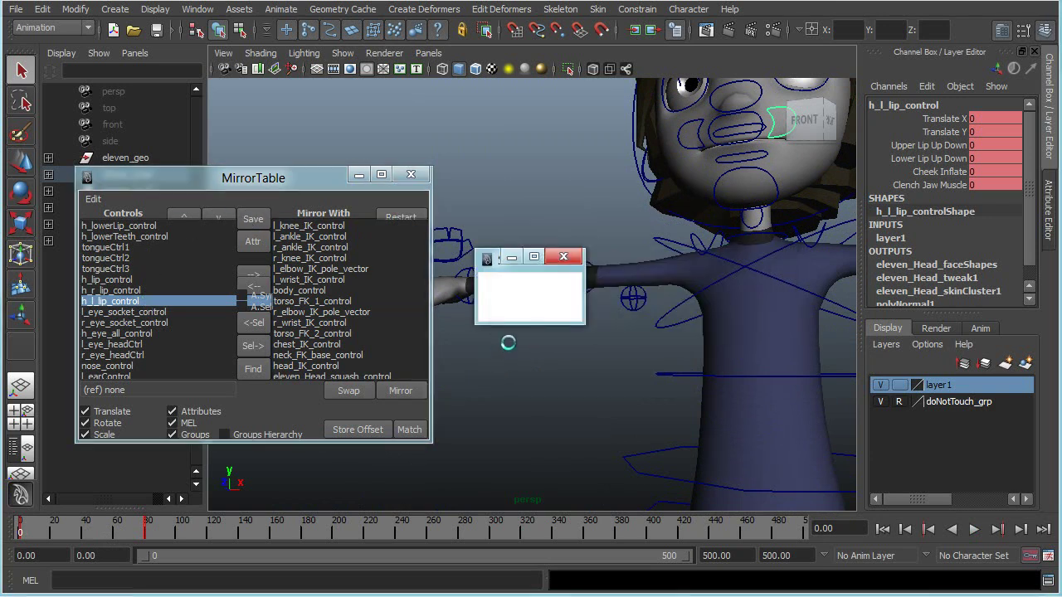
Go to frame 82, hide layer1, and examine Eleven's pose from the front
{"action": "left_click", "coordinate": [149, 535]}
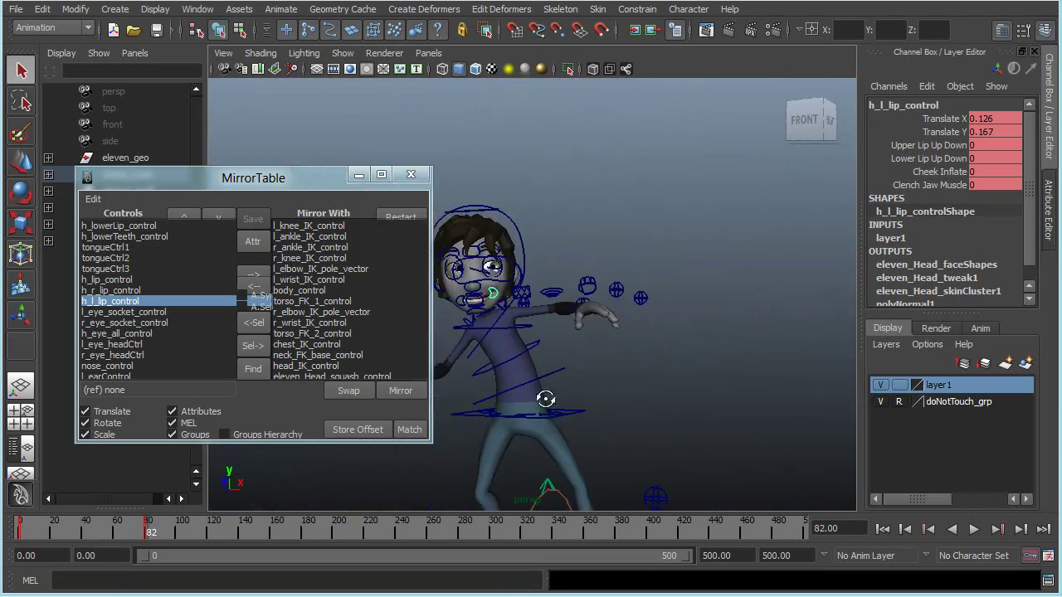
{"action": "left_click_drag", "start_coordinate": [545, 399], "coordinate": [576, 400], "text": "alt"}
{"action": "left_click", "coordinate": [881, 386]}
{"action": "right_click_drag", "start_coordinate": [571, 374], "coordinate": [530, 356], "text": "alt"}
{"action": "left_click", "coordinate": [641, 384]}
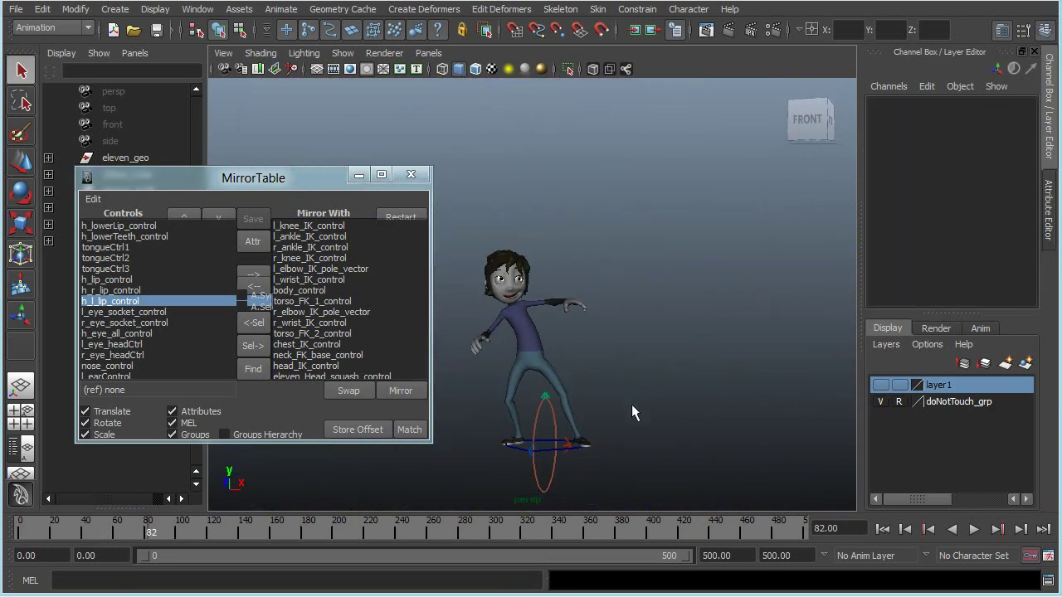
{"action": "right_click_drag", "start_coordinate": [631, 404], "coordinate": [629, 370]}
{"action": "left_click_drag", "start_coordinate": [613, 391], "coordinate": [655, 414], "text": "alt"}
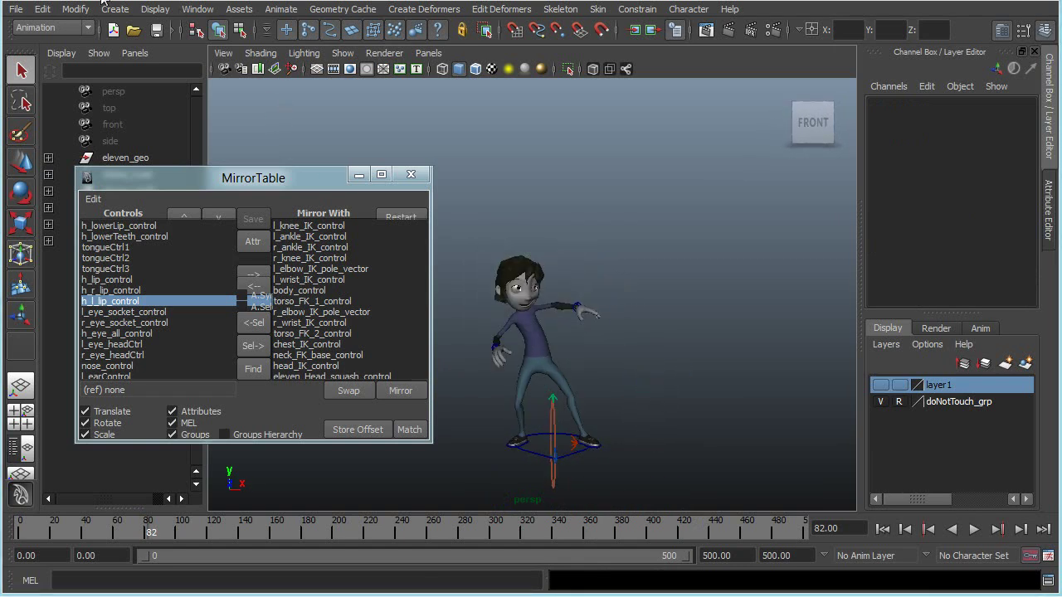
Open morpheusRig_v01_00.mb without saving the changes to the Eleven scene
{"action": "left_click", "coordinate": [7, 10]}
{"action": "left_click", "coordinate": [37, 47]}
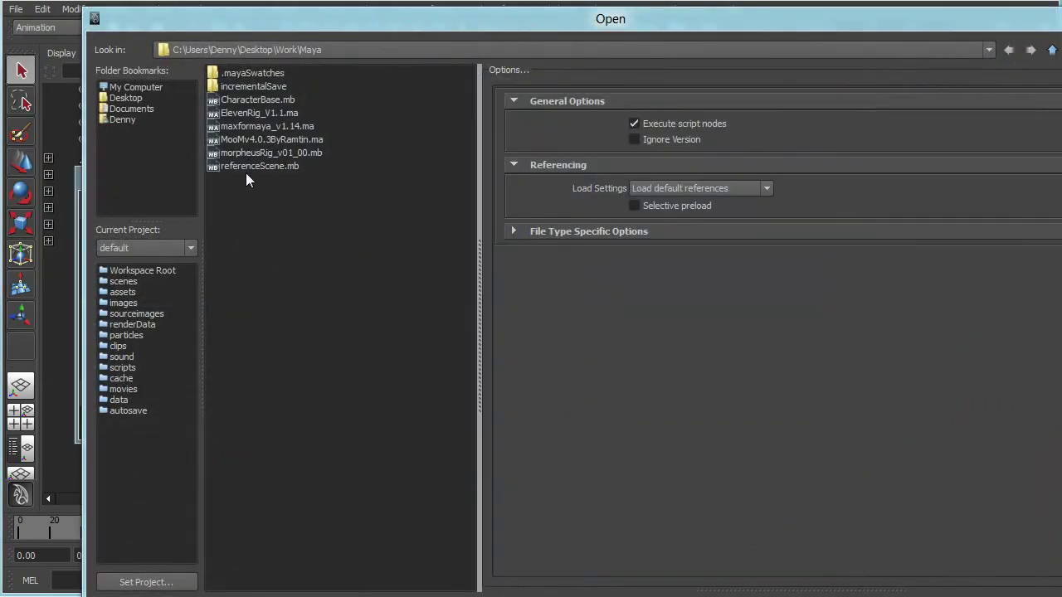
{"action": "left_click", "coordinate": [280, 151]}
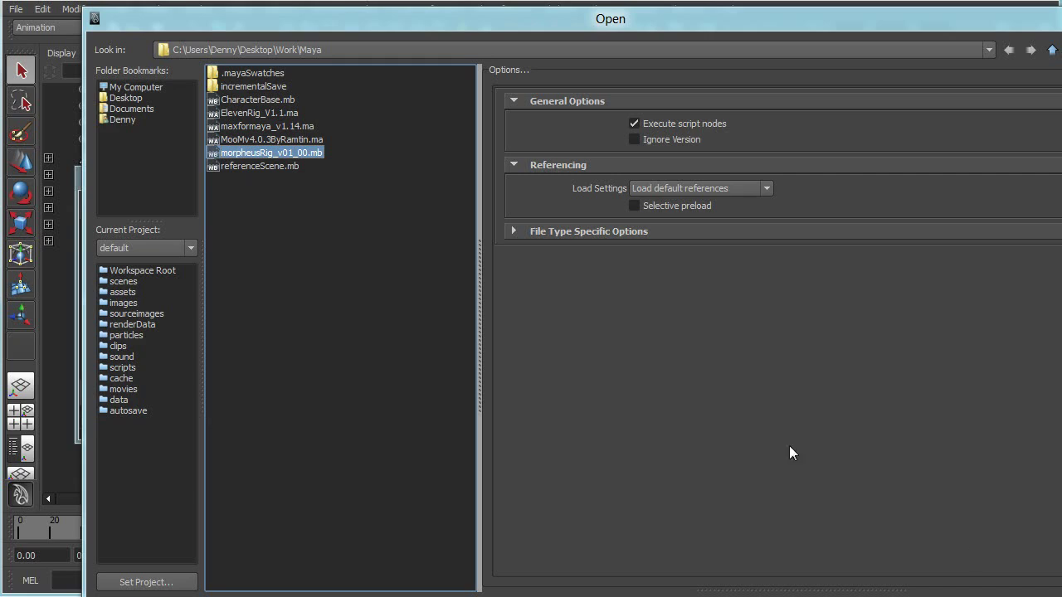
{"action": "key", "text": "Return"}
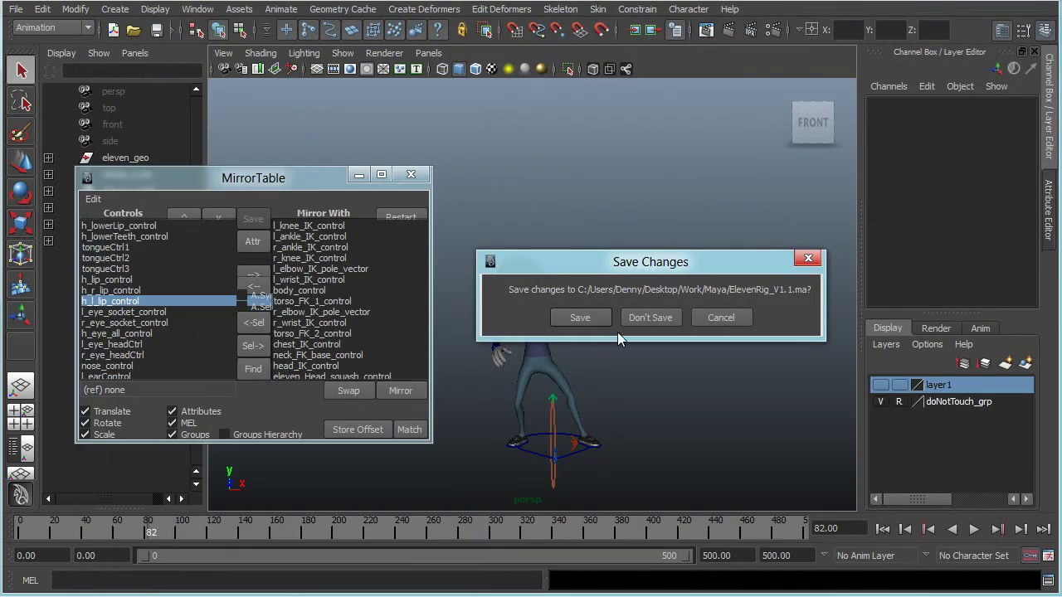
{"action": "left_click", "coordinate": [657, 322]}
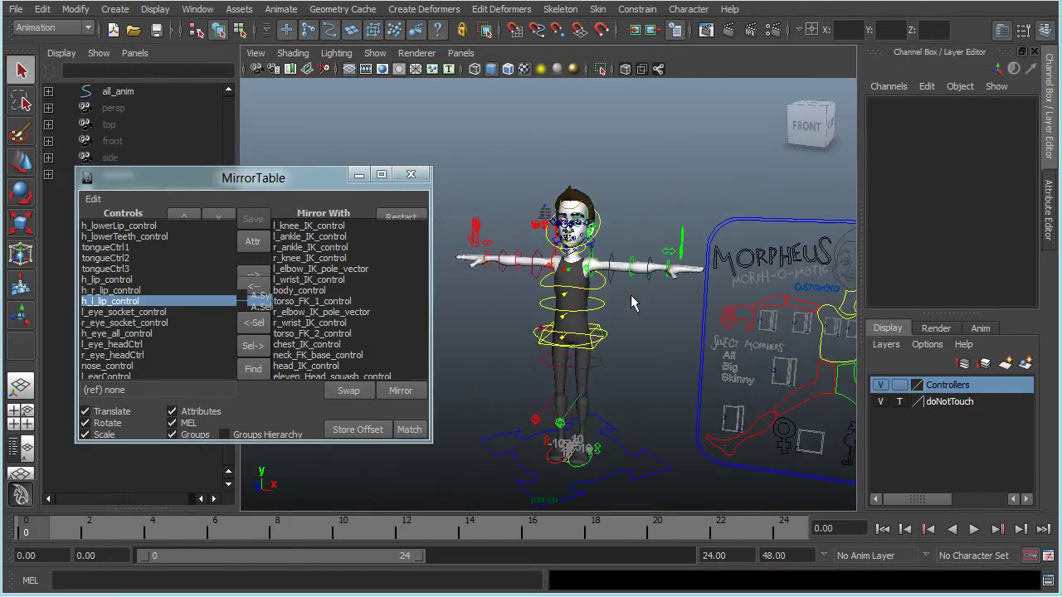
Close the old MirrorTable window, relaunch it with the mt_MirrorTable command, and create a new table for the Morpheus rig
{"action": "left_click_drag", "start_coordinate": [630, 304], "coordinate": [537, 301], "text": "alt"}
{"action": "left_click", "coordinate": [410, 174]}
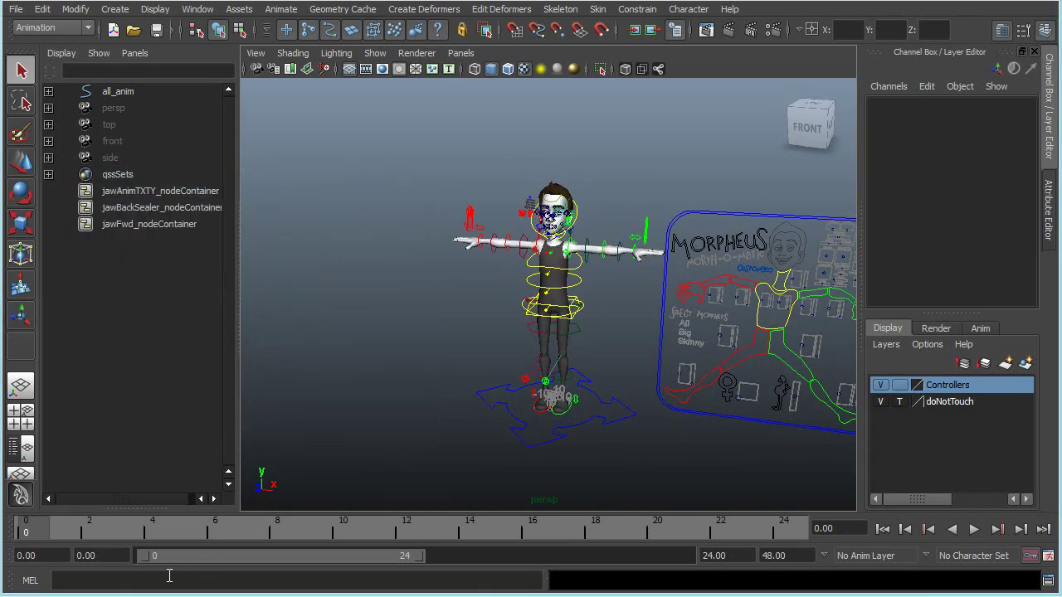
{"action": "left_click", "coordinate": [169, 580]}
{"action": "type", "text": "mt_MirrorTable"}
{"action": "key", "text": "Return"}
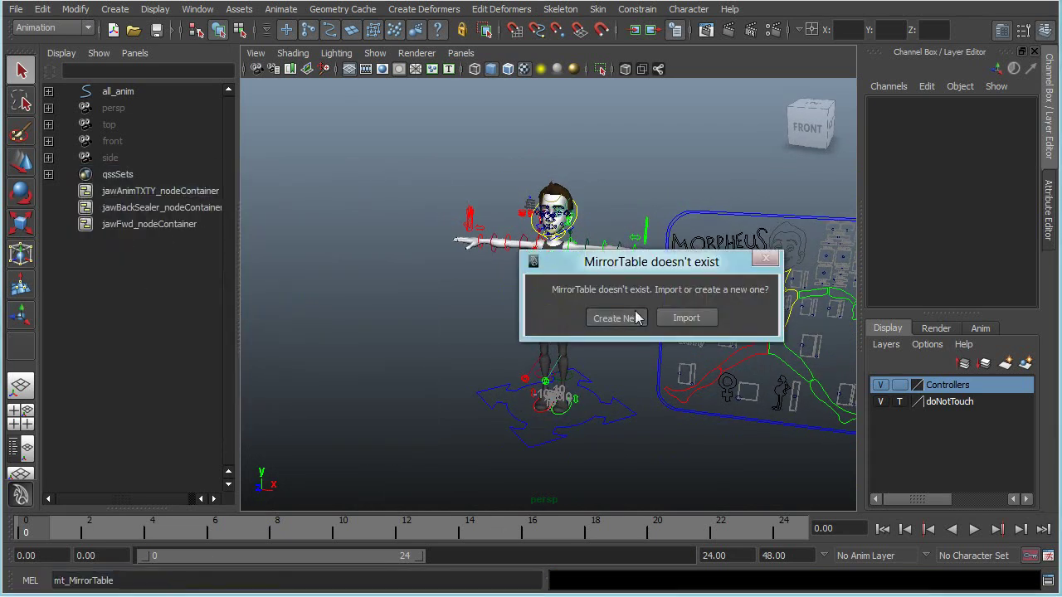
{"action": "left_click", "coordinate": [615, 318]}
{"action": "left_click", "coordinate": [610, 345]}
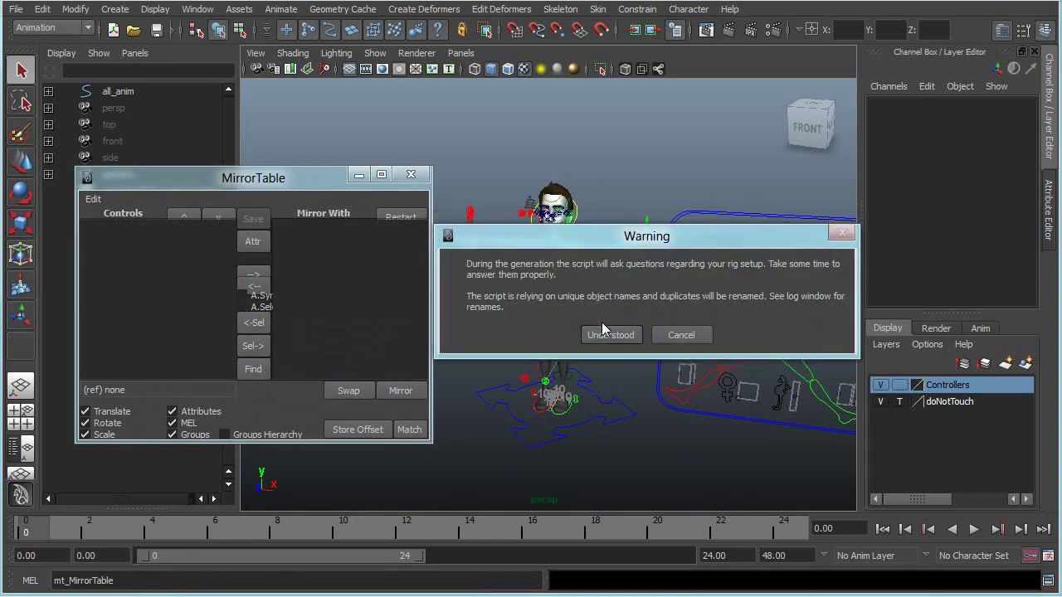
{"action": "left_click", "coordinate": [612, 335]}
Select all objects in the Controllers layer and add the selection to the MirrorTable as controls
{"action": "left_click_drag", "start_coordinate": [626, 181], "coordinate": [274, 66]}
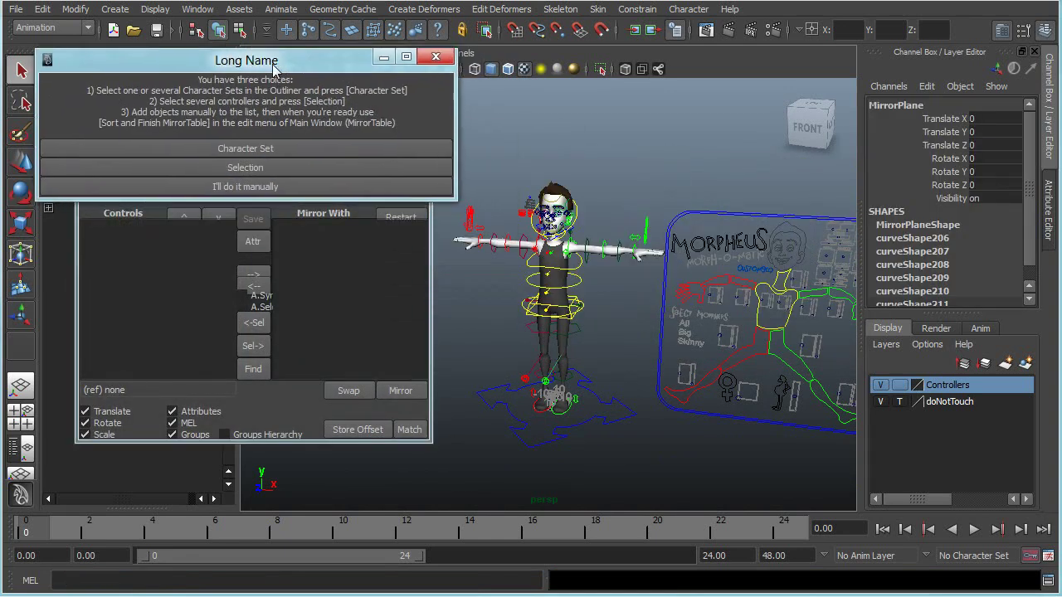
{"action": "right_click", "coordinate": [930, 384]}
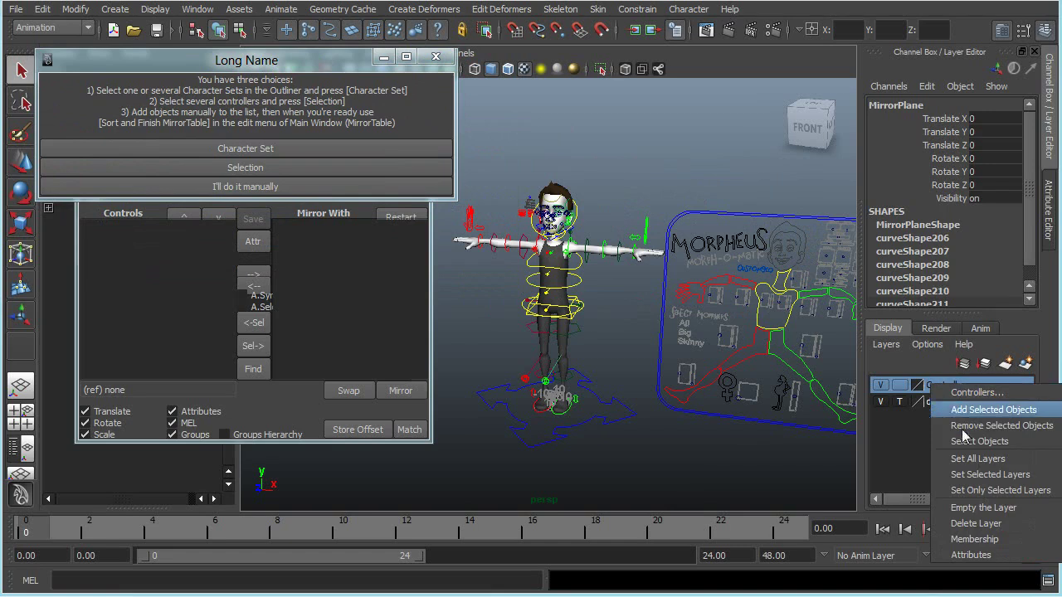
{"action": "left_click", "coordinate": [965, 437]}
{"action": "left_click", "coordinate": [315, 169]}
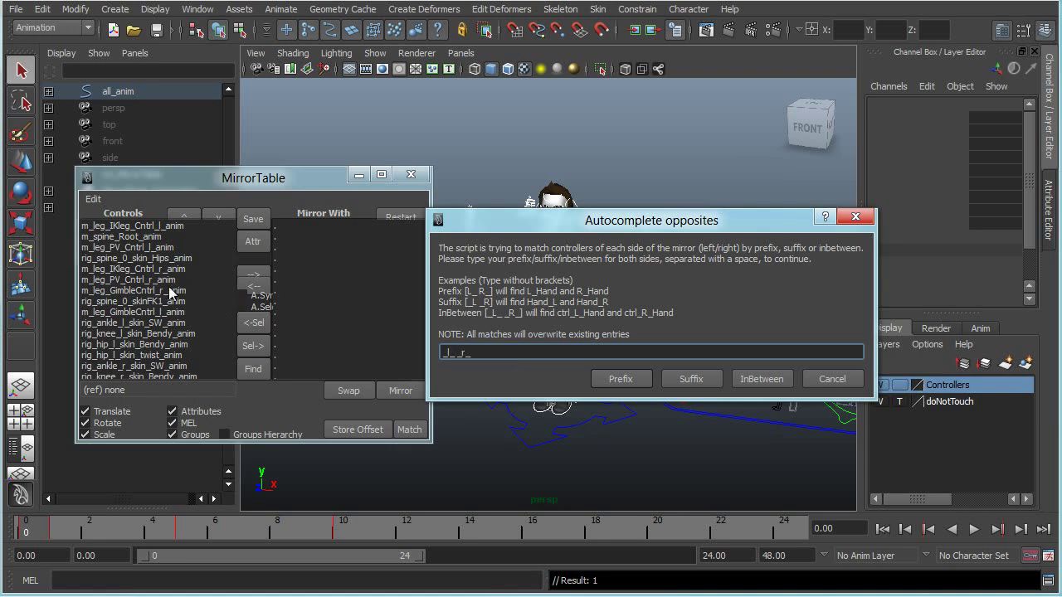
Autocomplete the opposite controllers by matching the in-between strings _l_ _r_ and finish generating the MirrorTable
{"action": "left_click", "coordinate": [770, 381]}
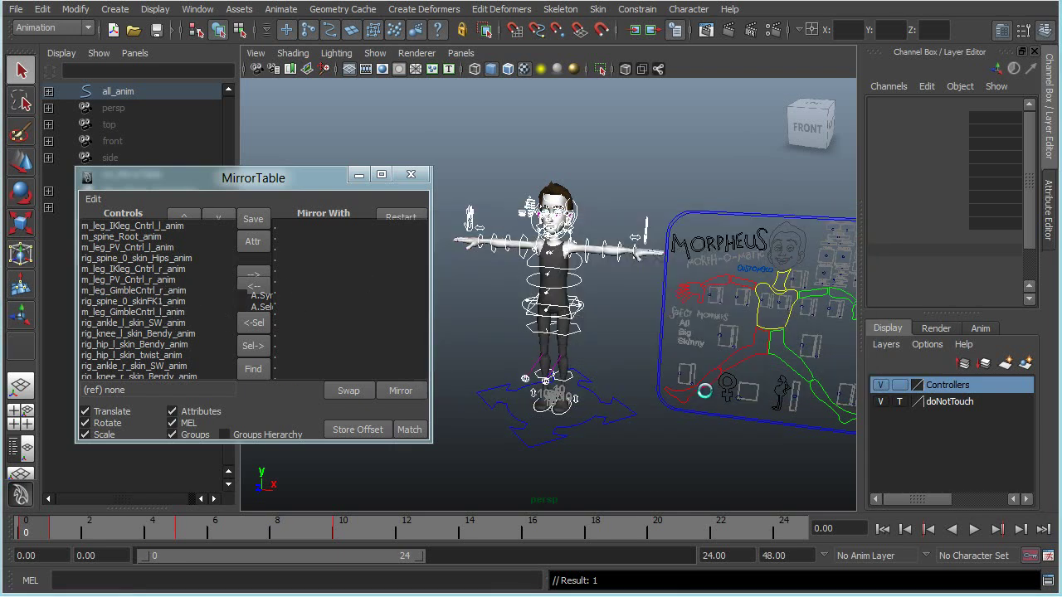
{"action": "left_click", "coordinate": [606, 316]}
{"action": "left_click", "coordinate": [536, 314]}
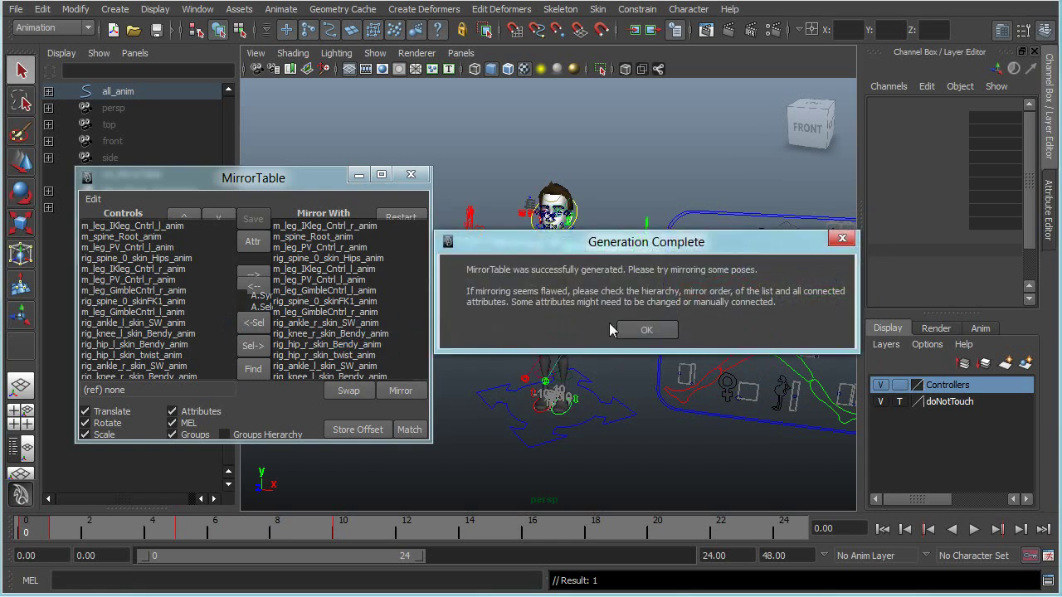
{"action": "left_click", "coordinate": [614, 326]}
Check the list for wrongly paired face controls such as mouthEmote_left_anim and autocomplete opposites with the in-between strings _left_ _right_
{"action": "left_click", "coordinate": [170, 334]}
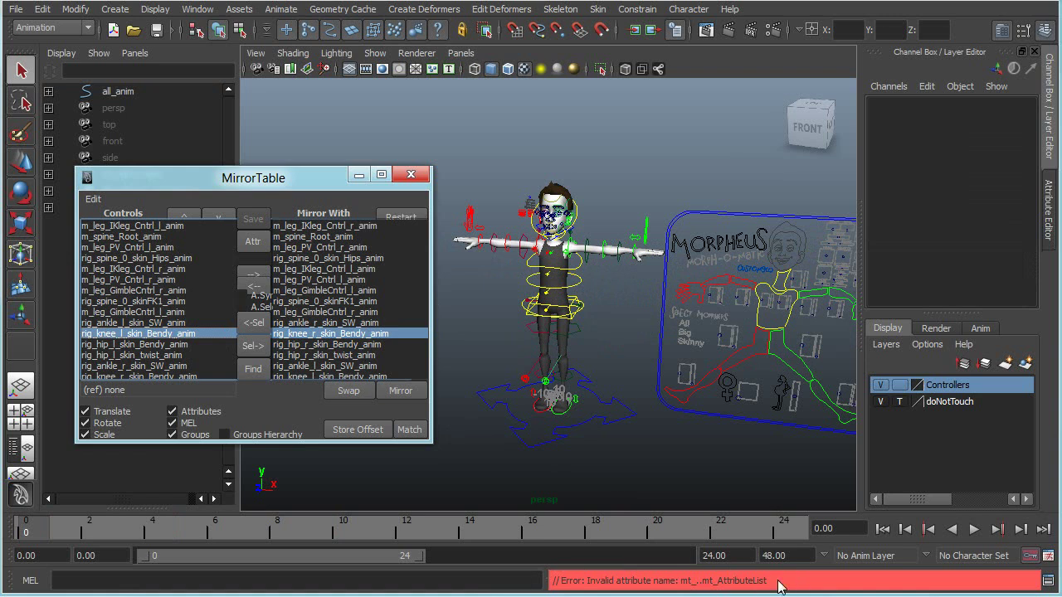
{"action": "scroll", "coordinate": [129, 369], "scroll_direction": "down", "scroll_amount": 4}
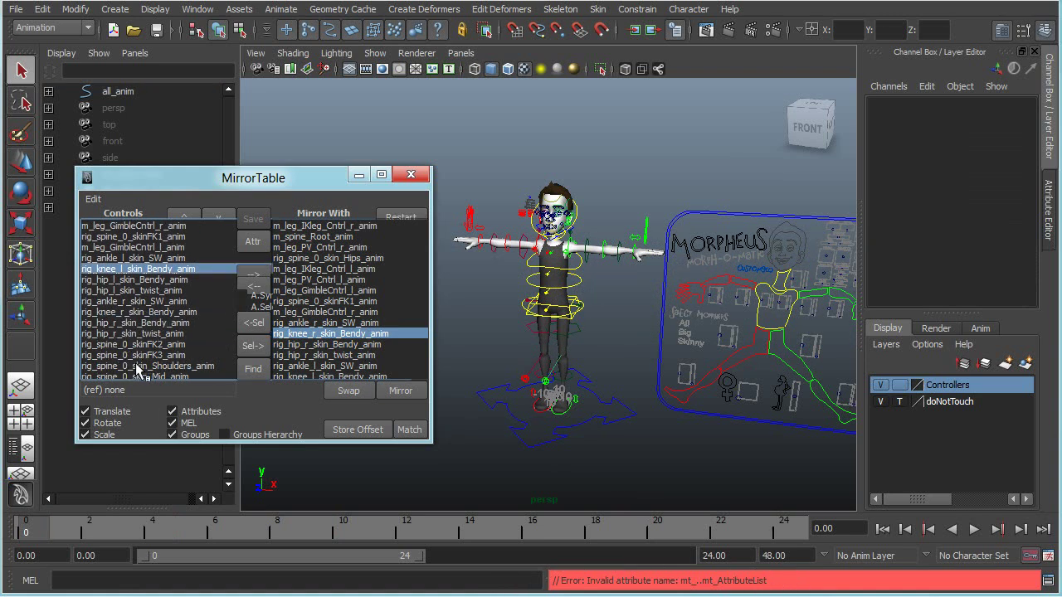
{"action": "scroll", "coordinate": [213, 336], "scroll_direction": "down", "scroll_amount": 8}
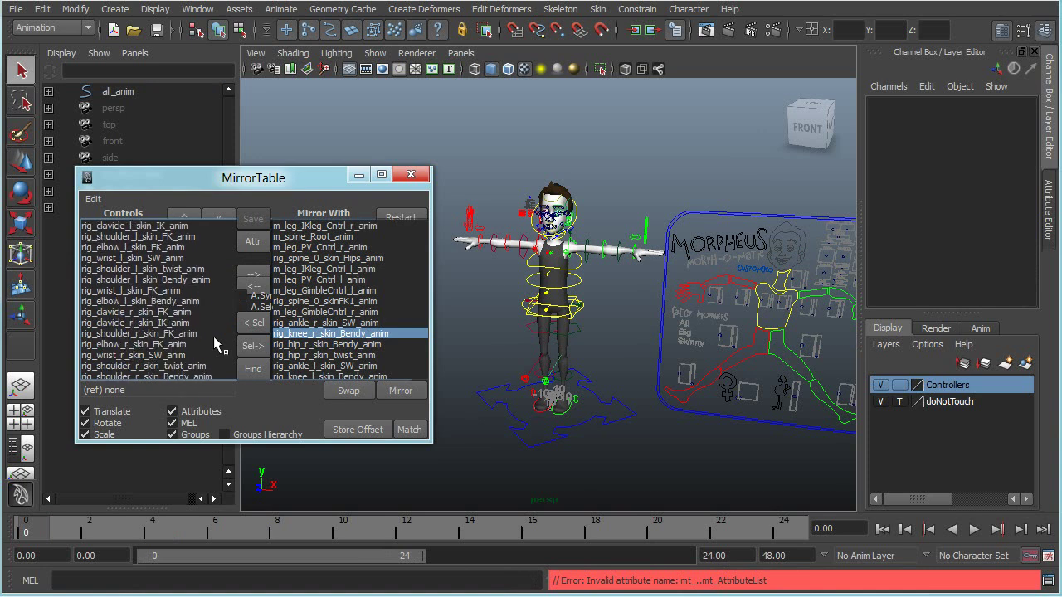
{"action": "scroll", "coordinate": [211, 335], "scroll_direction": "down", "scroll_amount": 6}
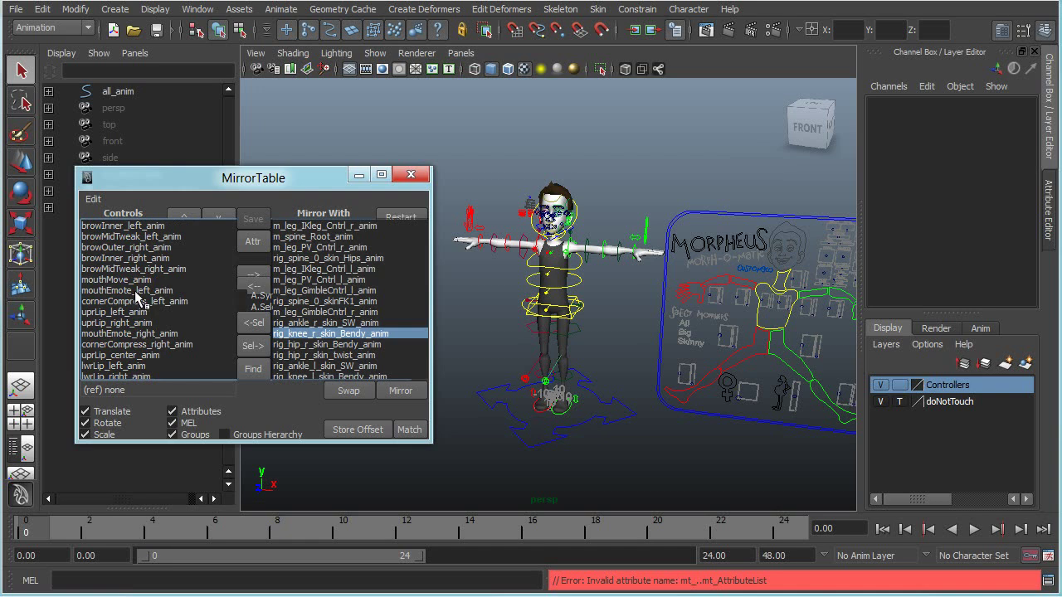
{"action": "left_click", "coordinate": [145, 291]}
{"action": "right_click", "coordinate": [322, 287]}
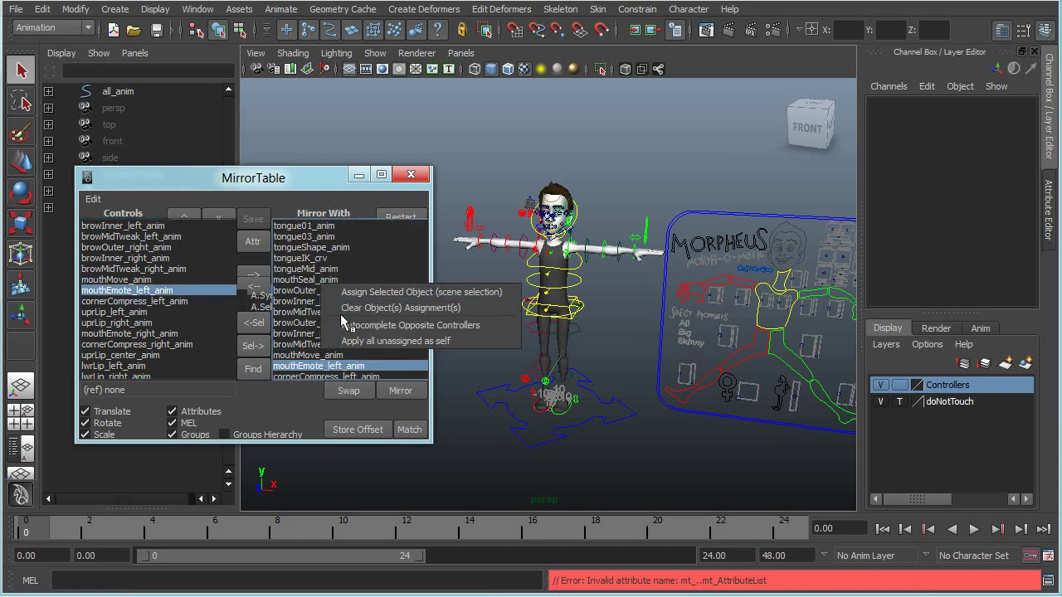
{"action": "left_click", "coordinate": [352, 318]}
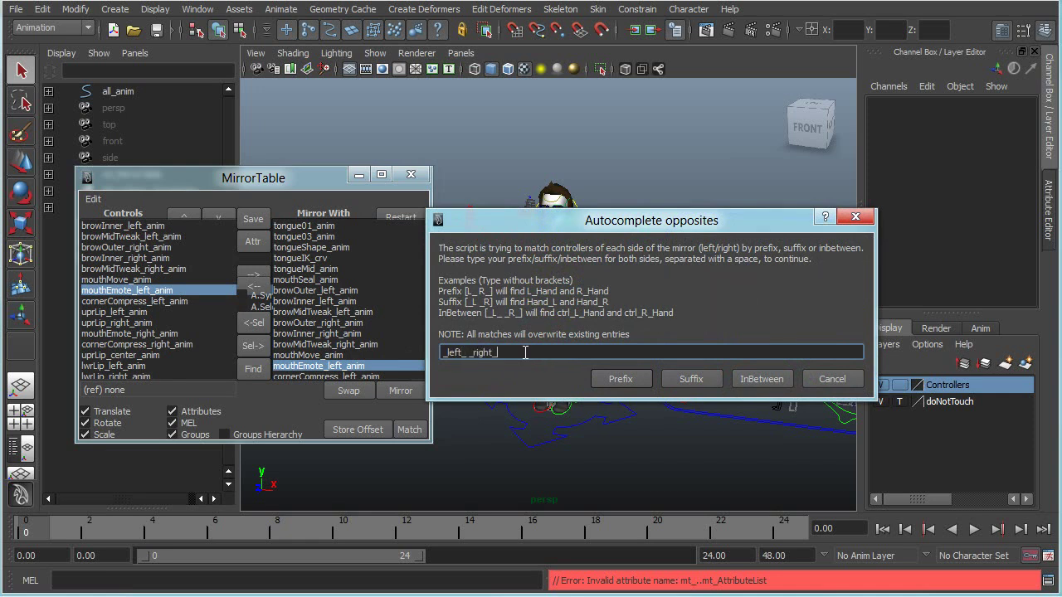
{"action": "left_click", "coordinate": [760, 378]}
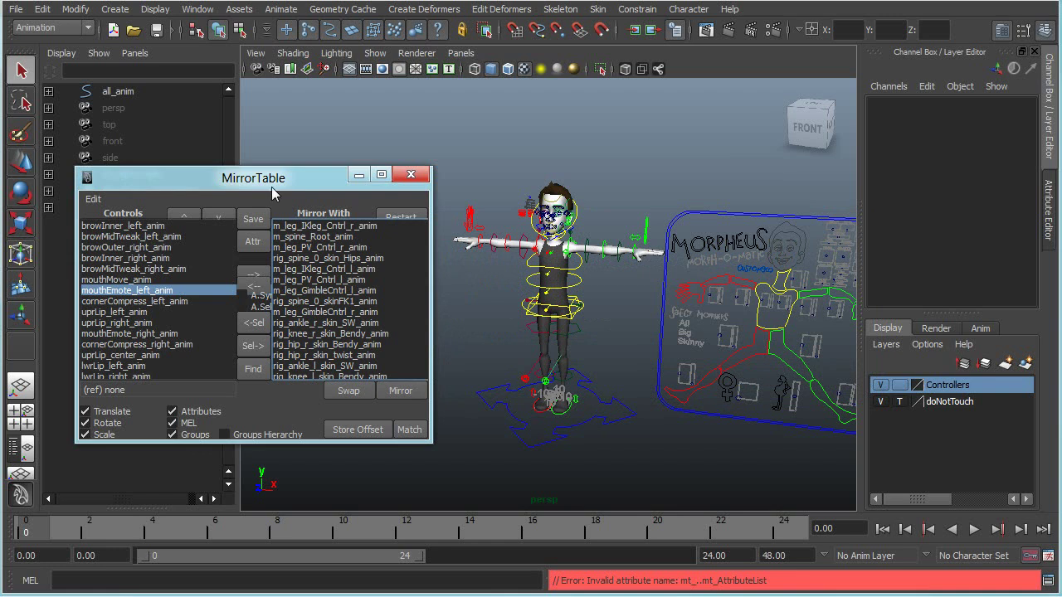
Save the Morpheus MirrorTable with Y as the character's up axis
{"action": "left_click", "coordinate": [253, 237]}
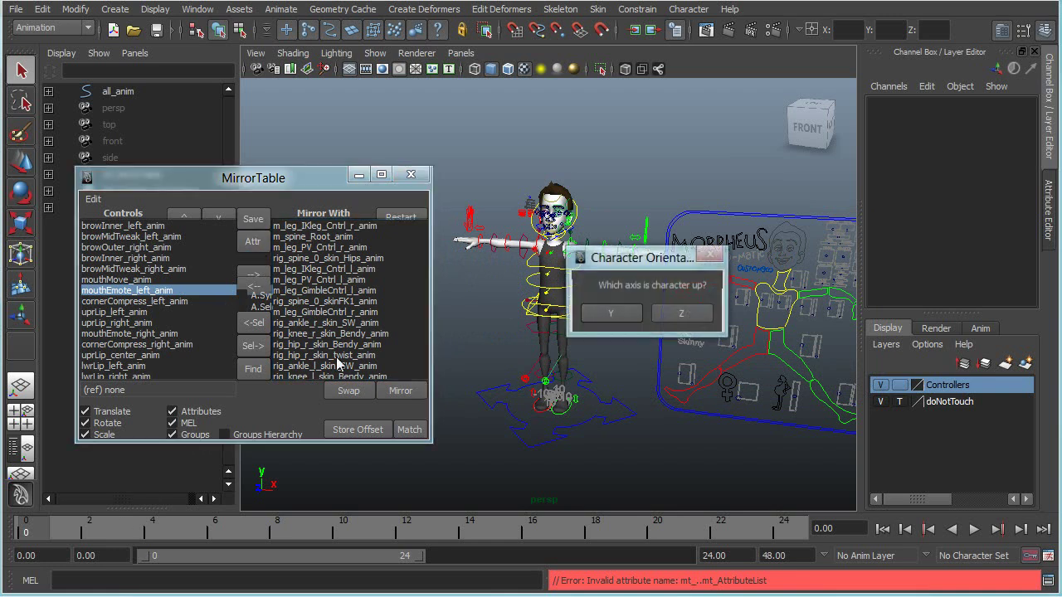
{"action": "left_click", "coordinate": [612, 312]}
{"action": "left_click", "coordinate": [682, 313]}
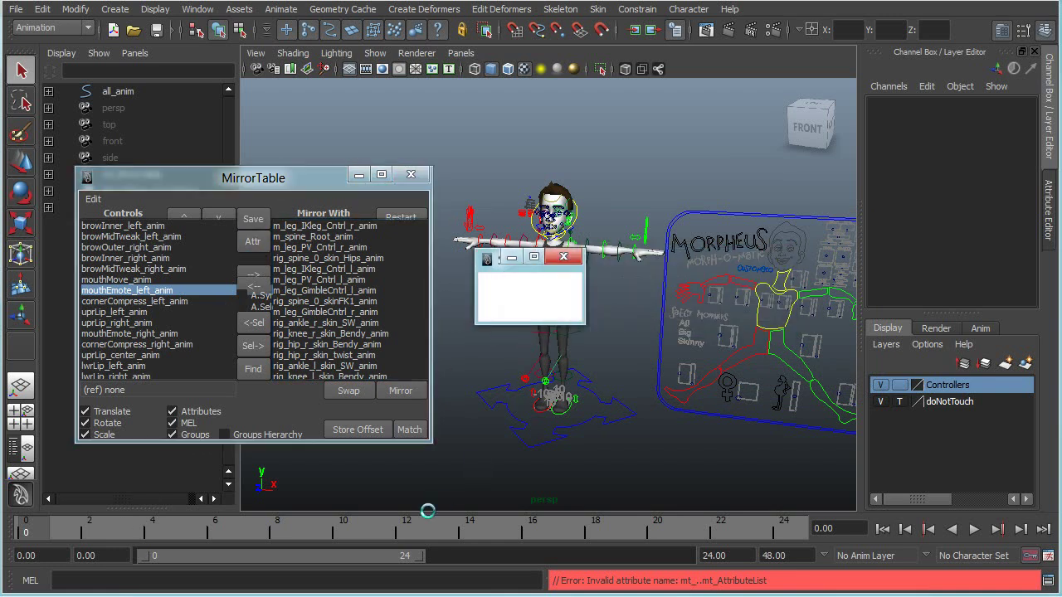
Go to frame 10, hide the Controllers layer, and repeatedly swap the Morpheus pose to test the mirroring
{"action": "left_click", "coordinate": [363, 535]}
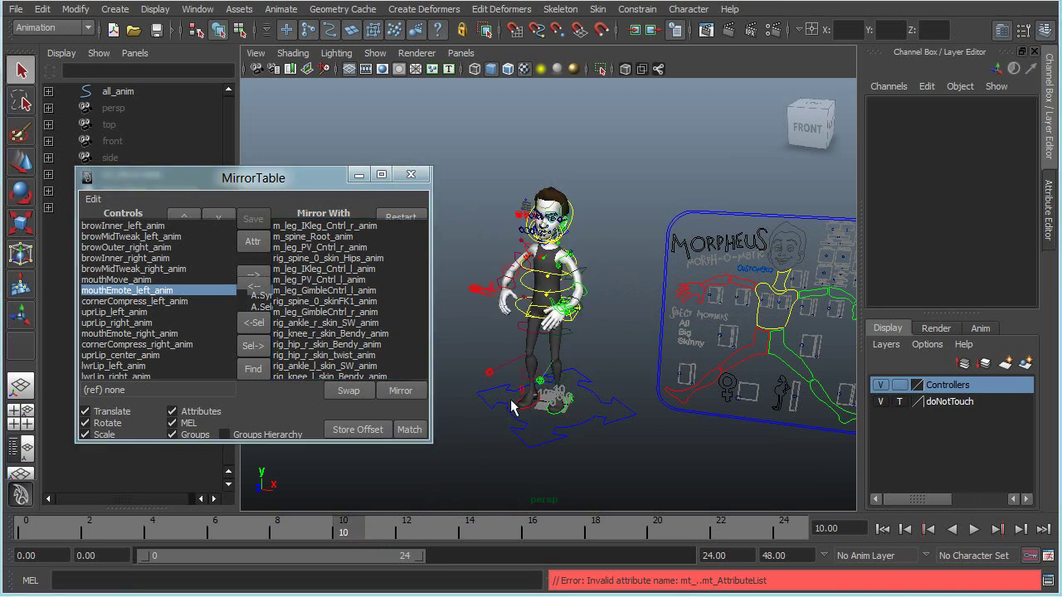
{"action": "left_click", "coordinate": [880, 385]}
{"action": "right_click_drag", "start_coordinate": [680, 333], "coordinate": [738, 328], "text": "alt"}
{"action": "left_click_drag", "start_coordinate": [613, 357], "coordinate": [663, 354], "text": "alt"}
{"action": "key", "text": "g"}
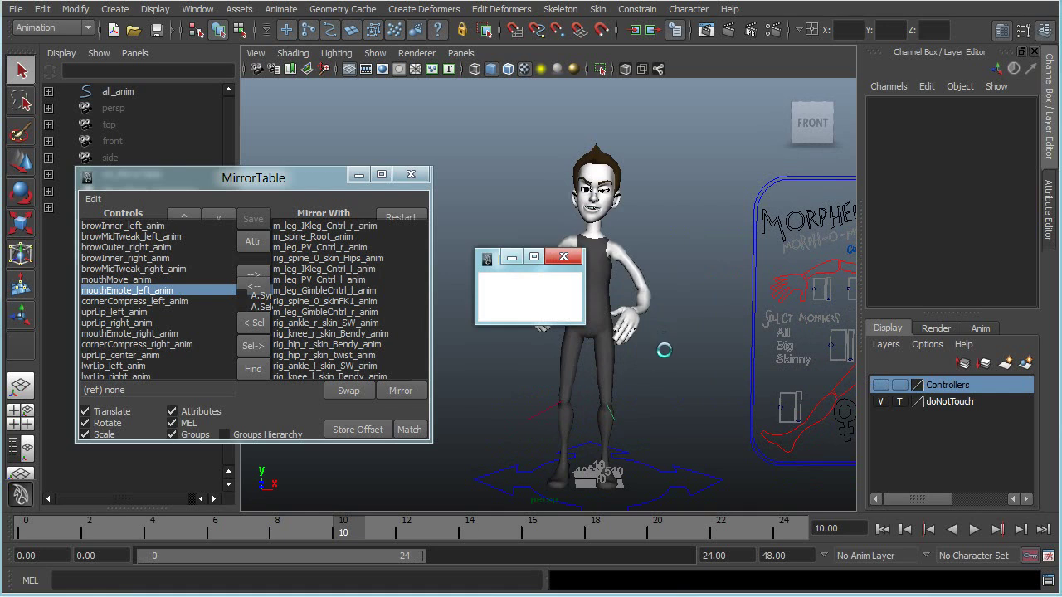
{"action": "middle_click_drag", "start_coordinate": [682, 387], "coordinate": [670, 361], "text": "alt"}
{"action": "left_click_drag", "start_coordinate": [671, 361], "coordinate": [669, 345], "text": "alt"}
{"action": "key", "text": "g"}
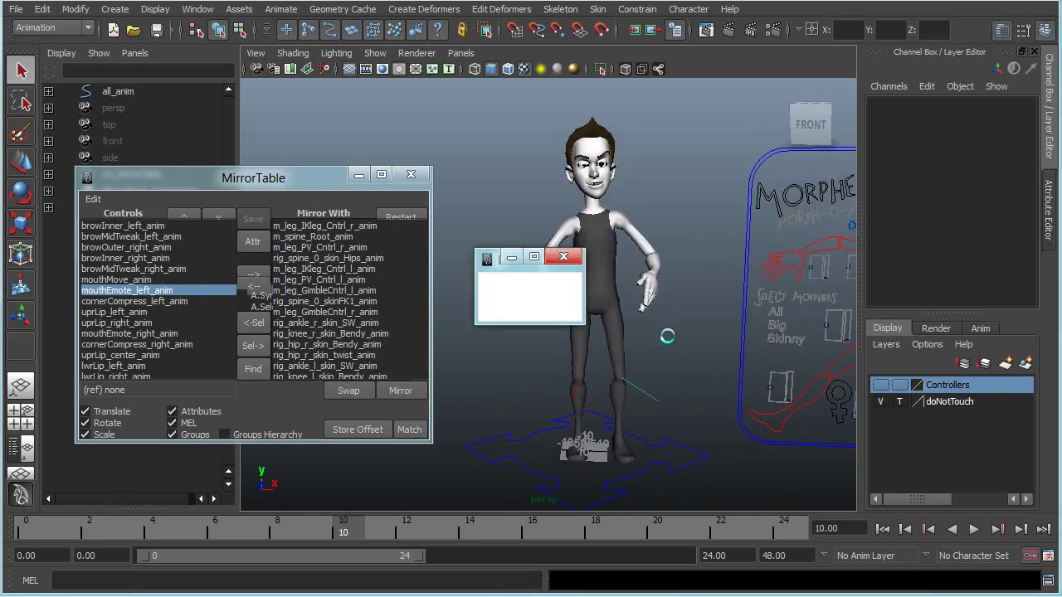
Open referenceScene.mb without saving the changes to the Morpheus scene
{"action": "left_click", "coordinate": [15, 8]}
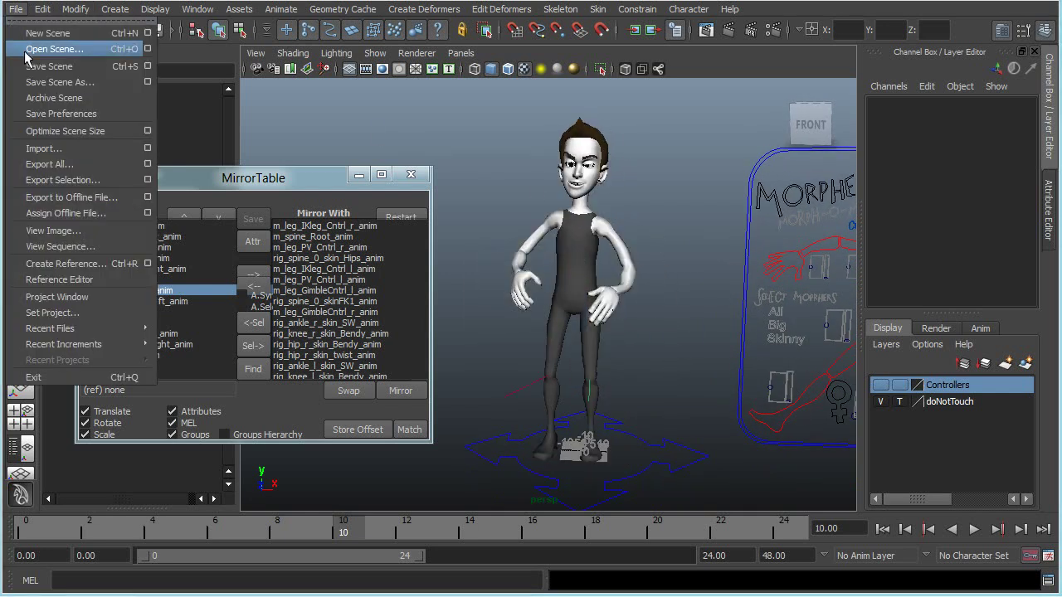
{"action": "left_click", "coordinate": [46, 44]}
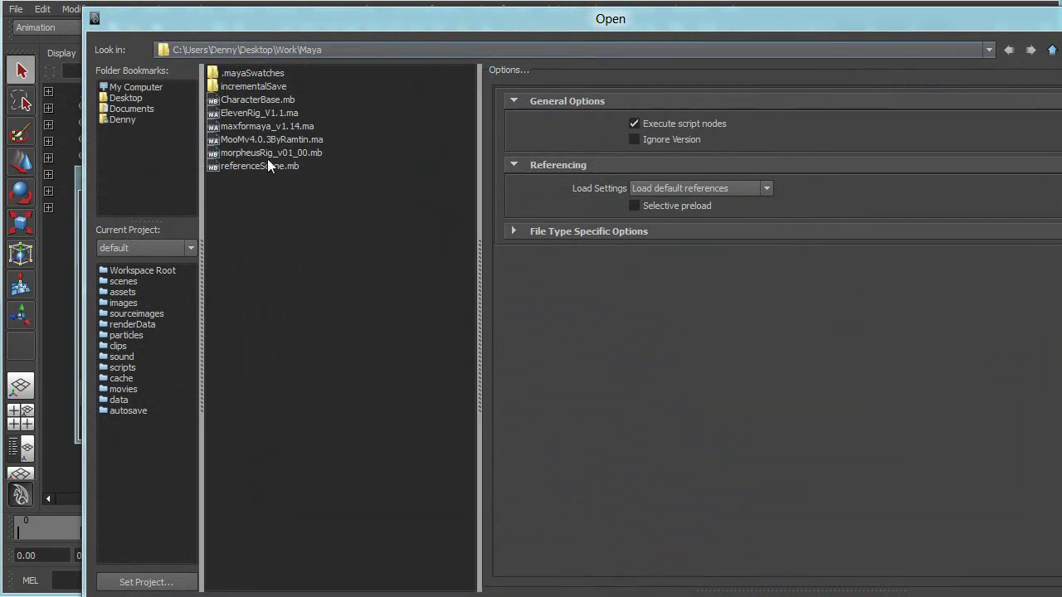
{"action": "left_click", "coordinate": [255, 100]}
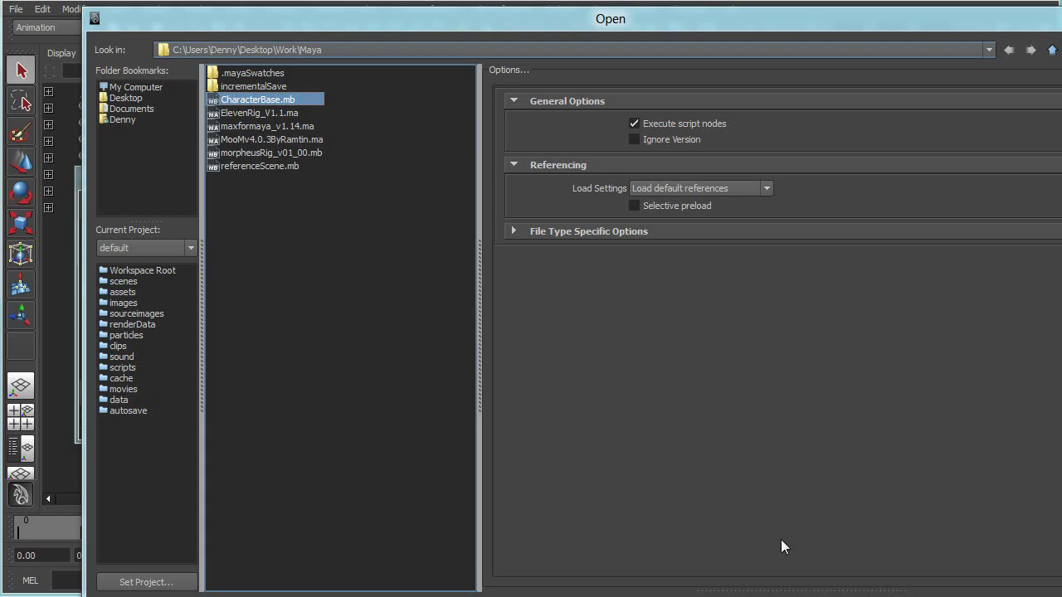
{"action": "double_click", "coordinate": [259, 164]}
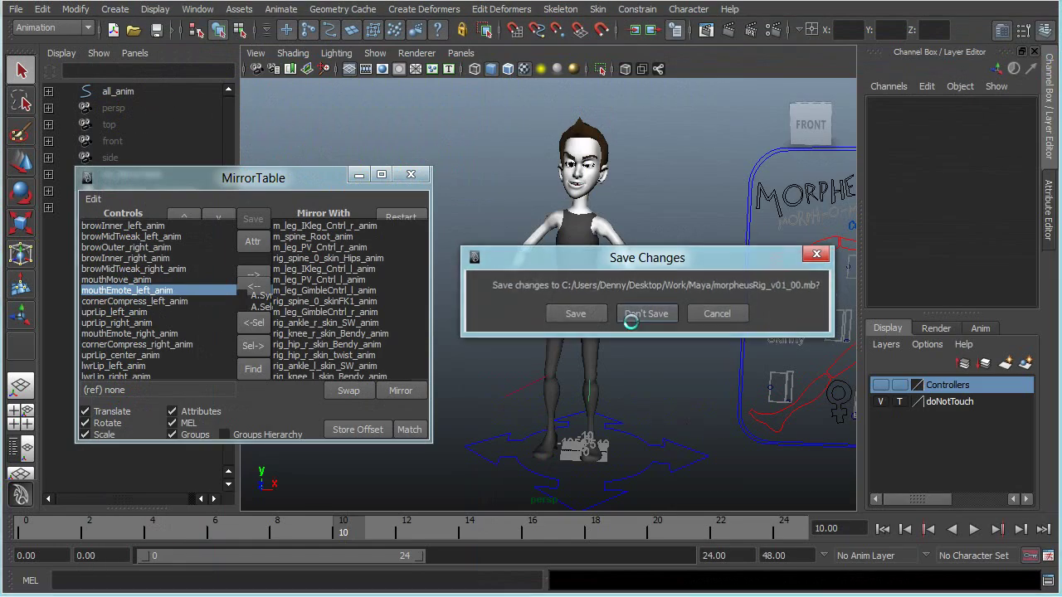
{"action": "left_click", "coordinate": [628, 313]}
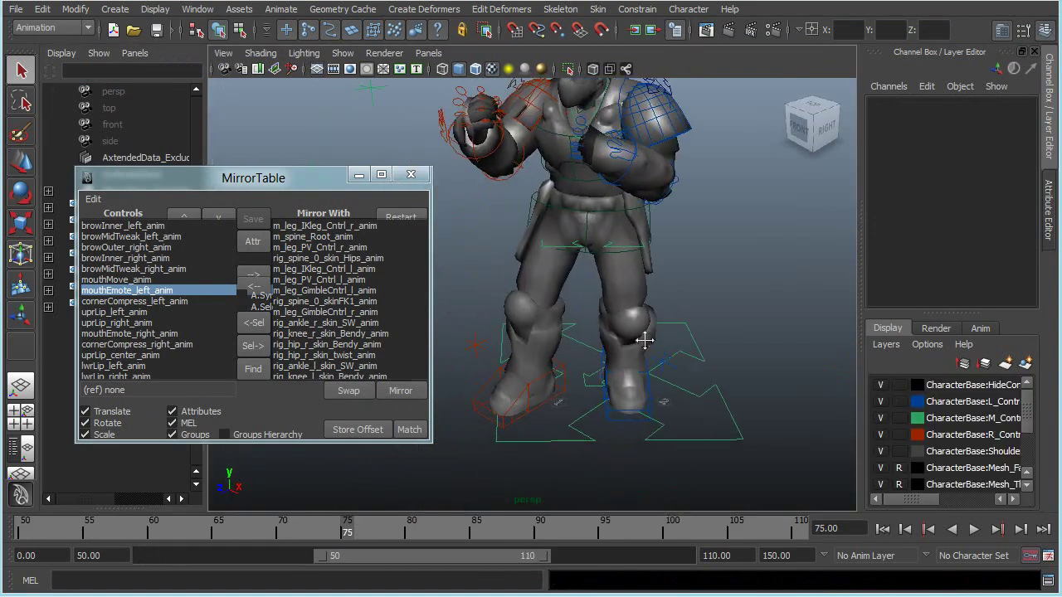
Move the MirrorPlane beside the armoured character, to Translate X -34.699 and Translate Z 33.7
{"action": "right_click_drag", "start_coordinate": [556, 338], "coordinate": [777, 389], "text": "alt"}
{"action": "left_click_drag", "start_coordinate": [777, 389], "coordinate": [664, 411], "text": "alt"}
{"action": "left_click", "coordinate": [709, 338]}
{"action": "key", "text": "w"}
{"action": "middle_click_drag", "start_coordinate": [612, 400], "coordinate": [624, 445], "text": "alt"}
{"action": "scroll", "coordinate": [614, 439], "scroll_direction": "down", "scroll_amount": 2}
{"action": "left_click_drag", "start_coordinate": [603, 436], "coordinate": [635, 427], "text": "alt"}
{"action": "left_click_drag", "start_coordinate": [628, 413], "coordinate": [536, 401]}
{"action": "left_click_drag", "start_coordinate": [536, 401], "coordinate": [556, 379], "text": "alt"}
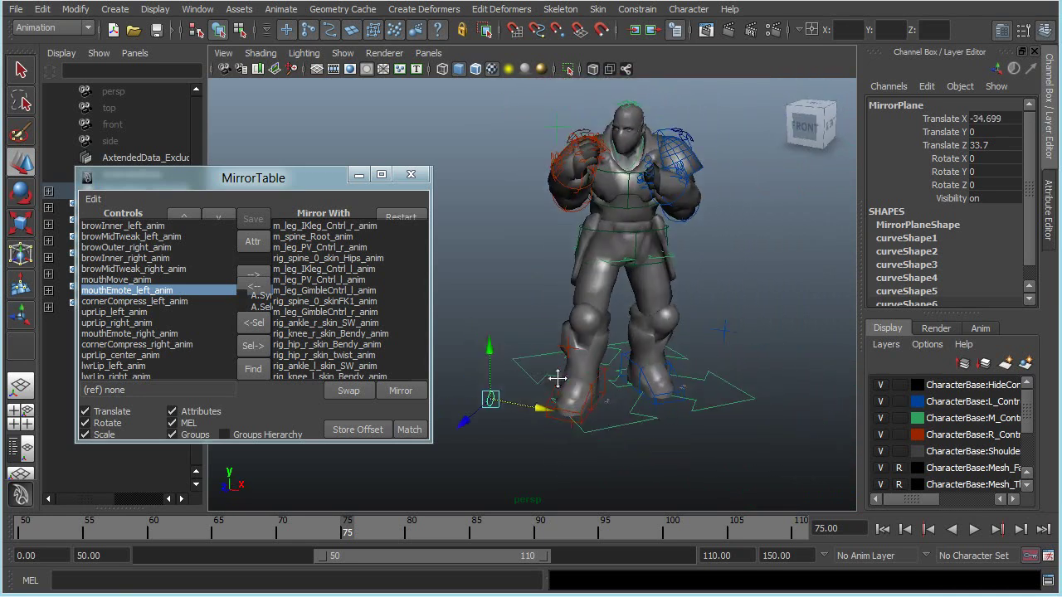
Raise the MirrorPlane well above the ground and swap the character's pose across it
{"action": "middle_click_drag", "start_coordinate": [557, 379], "coordinate": [576, 395], "text": "alt"}
{"action": "scroll", "coordinate": [575, 394], "scroll_direction": "down", "scroll_amount": 1}
{"action": "left_click_drag", "start_coordinate": [514, 359], "coordinate": [529, 221]}
{"action": "left_click_drag", "start_coordinate": [609, 362], "coordinate": [622, 370], "text": "alt"}
{"action": "left_click", "coordinate": [792, 335]}
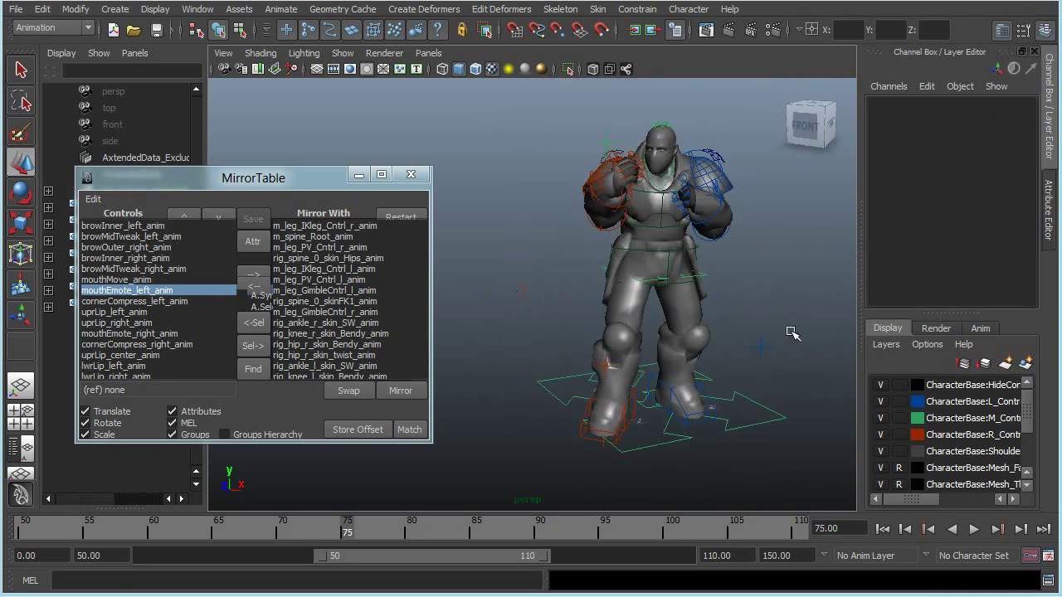
{"action": "left_click_drag", "start_coordinate": [793, 334], "coordinate": [793, 275]}
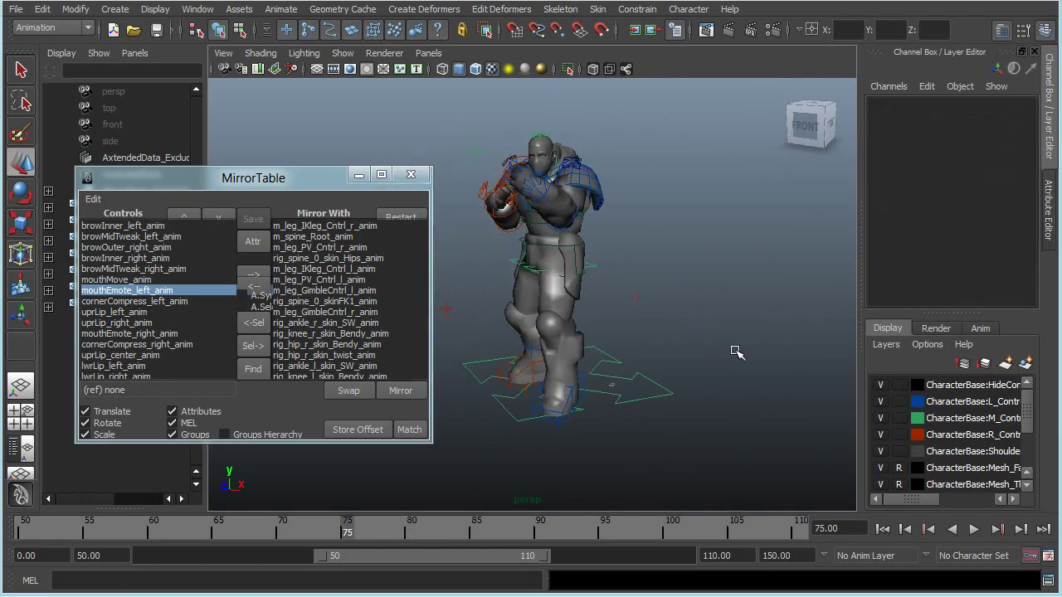
Move the MirrorPlane to the character's raised hand, at Translate X -0.224, Translate Y 76.252 and Translate Z 41.848
{"action": "left_click", "coordinate": [579, 280]}
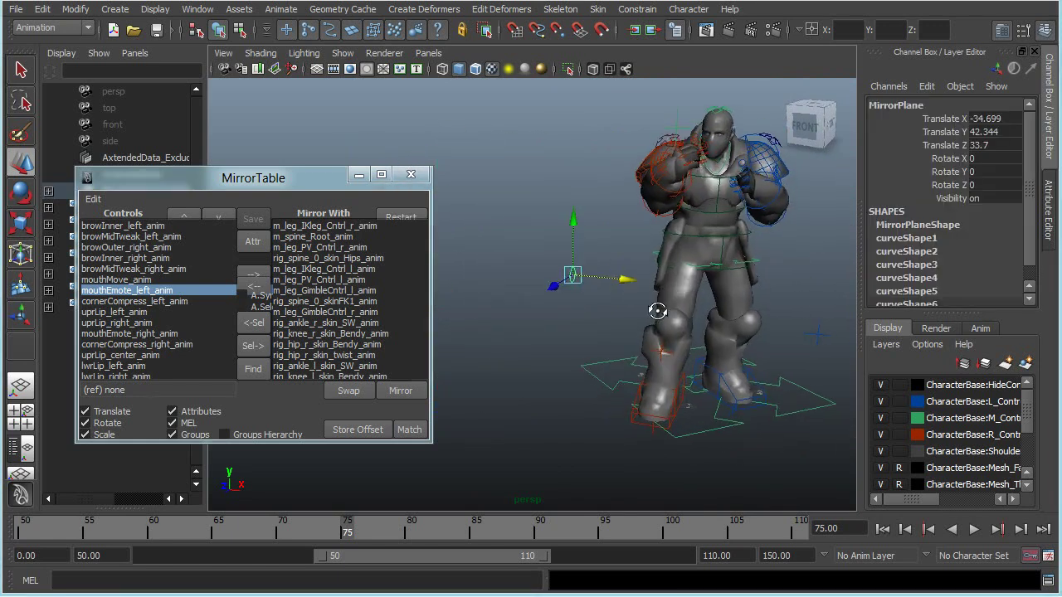
{"action": "left_click_drag", "start_coordinate": [652, 285], "coordinate": [730, 298]}
{"action": "key", "text": "ctrl+z"}
{"action": "left_click_drag", "start_coordinate": [636, 277], "coordinate": [639, 91]}
{"action": "scroll", "coordinate": [638, 91], "scroll_direction": "down", "scroll_amount": 4}
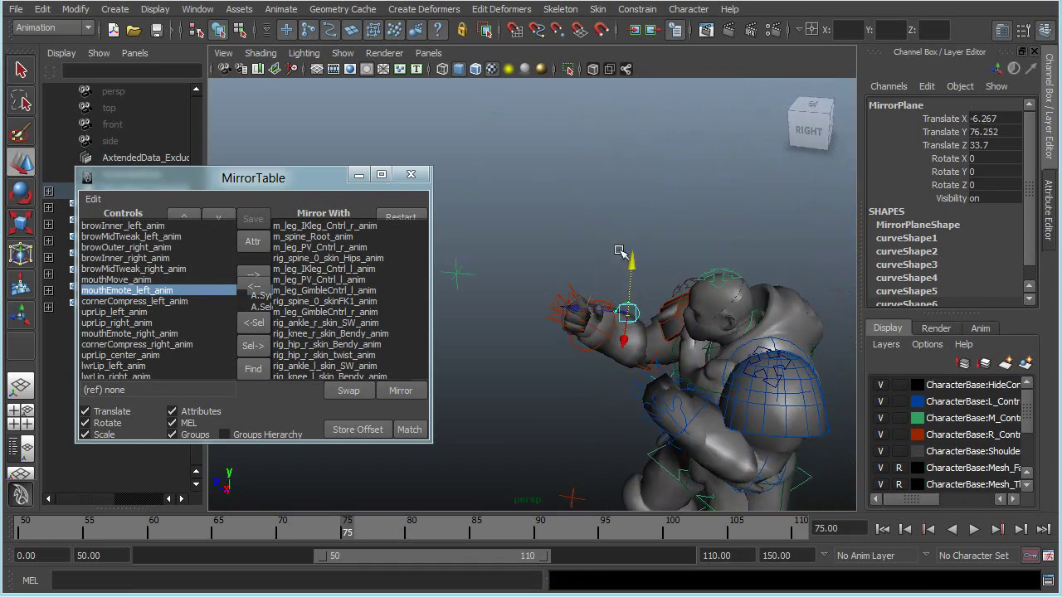
{"action": "left_click_drag", "start_coordinate": [579, 313], "coordinate": [526, 323]}
{"action": "left_click_drag", "start_coordinate": [586, 349], "coordinate": [602, 326], "text": "alt"}
Rotate the MirrorPlane about its X axis to Rotate X -40.449 and deselect it
{"action": "key", "text": "e"}
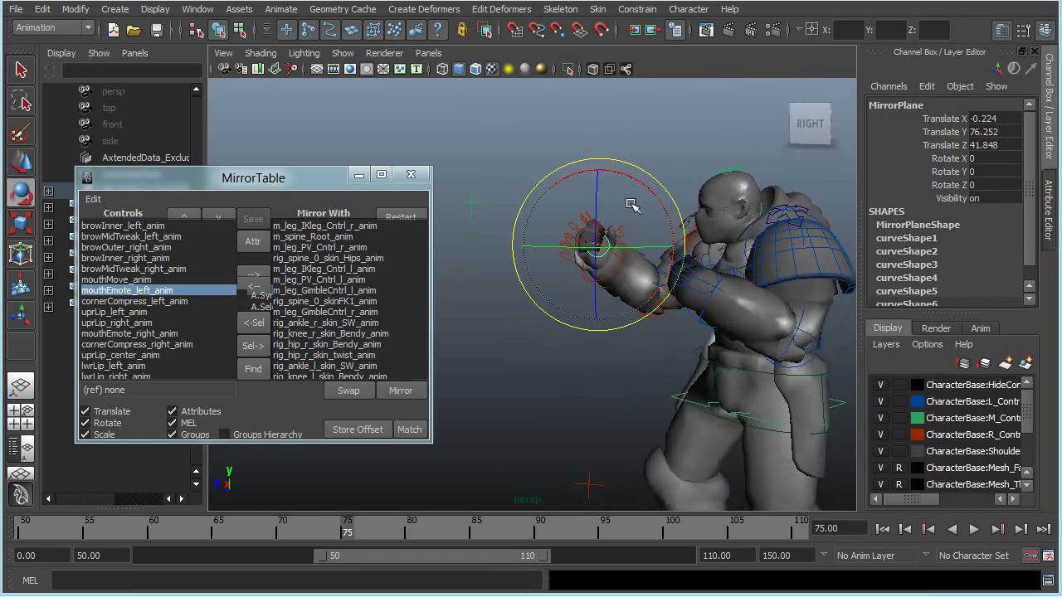
{"action": "left_click_drag", "start_coordinate": [639, 176], "coordinate": [655, 239]}
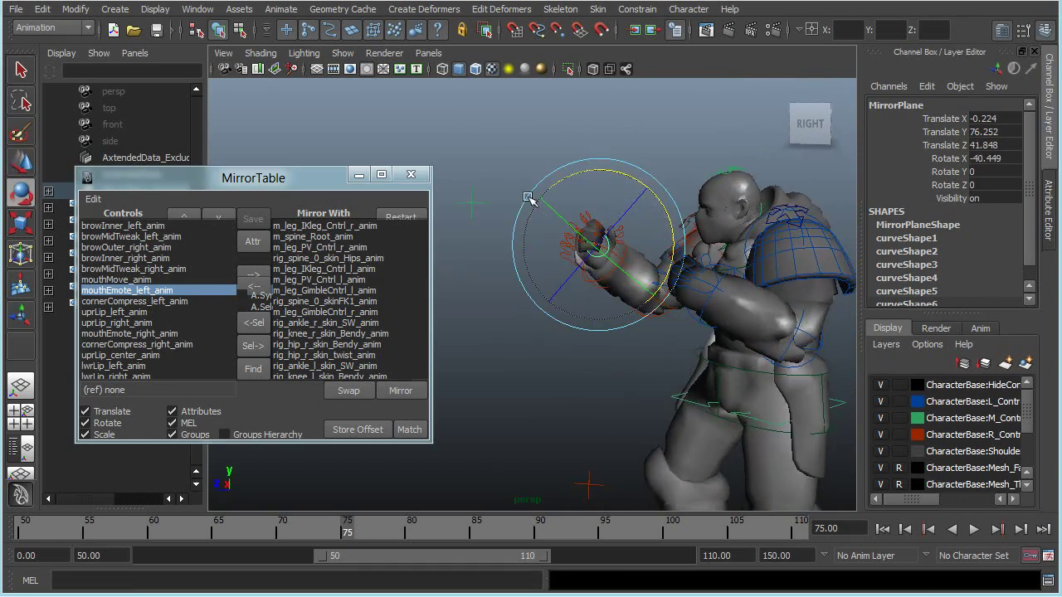
{"action": "middle_click_drag", "start_coordinate": [647, 355], "coordinate": [658, 315], "text": "alt"}
{"action": "right_click_drag", "start_coordinate": [658, 316], "coordinate": [529, 351], "text": "alt"}
{"action": "left_click_drag", "start_coordinate": [513, 386], "coordinate": [505, 363], "text": "alt"}
{"action": "left_click", "coordinate": [515, 315]}
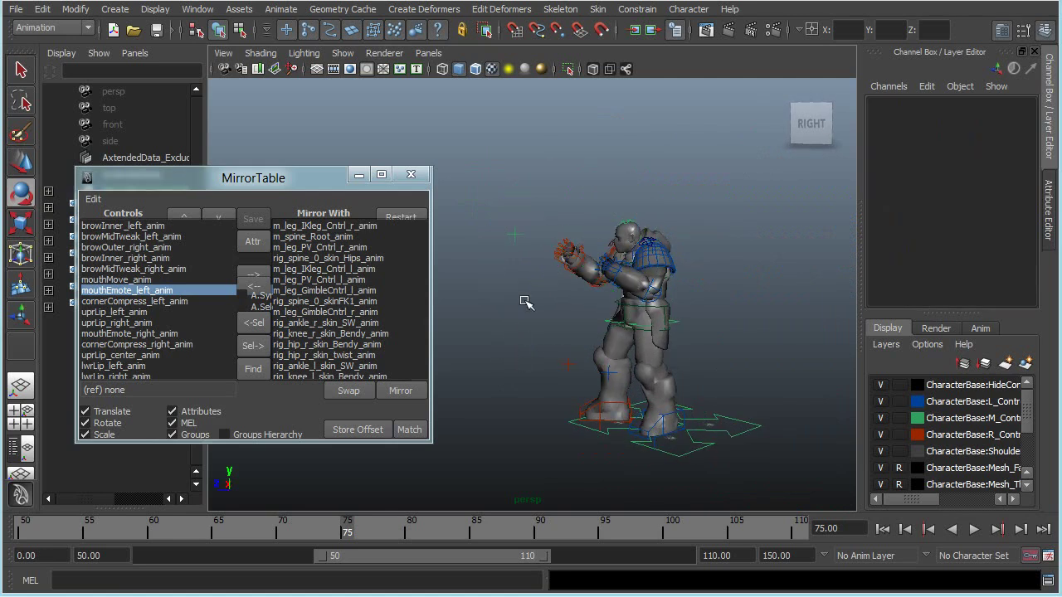
Try a Pivot Offset of the whole character from the tilted MirrorPlane with Pivot Offset Rotate enabled, and undo it
{"action": "right_click", "coordinate": [525, 302]}
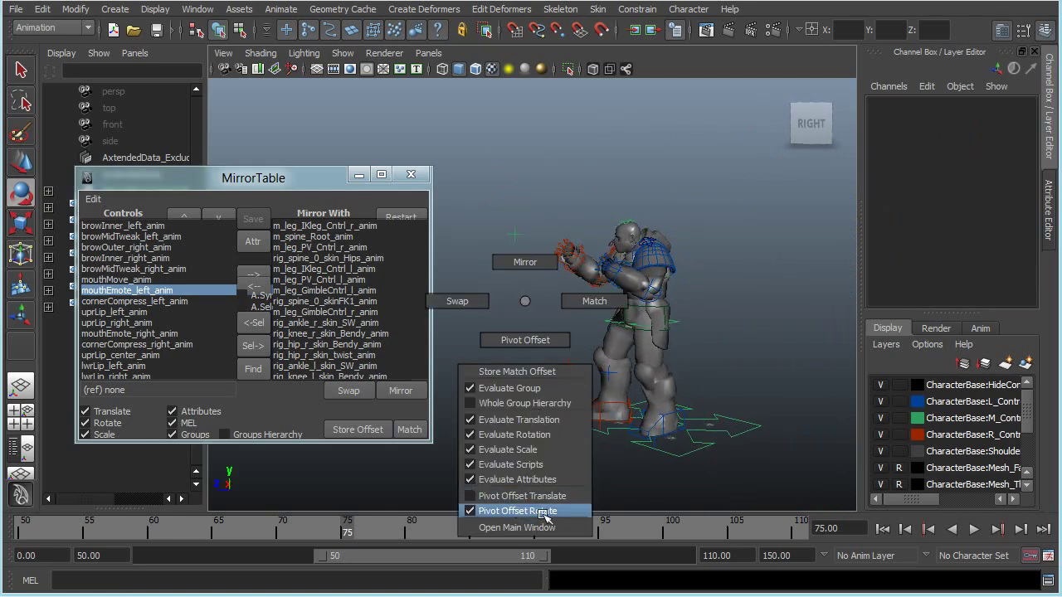
{"action": "left_click", "coordinate": [529, 340]}
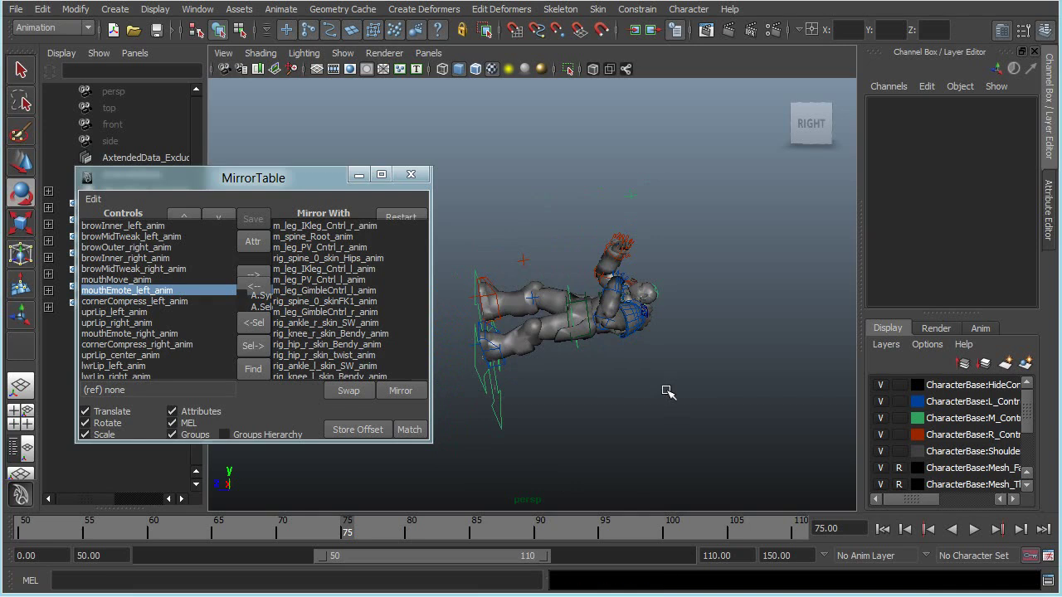
{"action": "key", "text": "ctrl+z"}
Examine the MirrorTable's option to install the marking menu hotkey and the pose commands and evaluation options in the marking menu
{"action": "middle_click_drag", "start_coordinate": [666, 390], "coordinate": [583, 379], "text": "alt"}
{"action": "right_click_drag", "start_coordinate": [582, 379], "coordinate": [622, 376], "text": "alt"}
{"action": "left_click_drag", "start_coordinate": [622, 376], "coordinate": [692, 341], "text": "alt"}
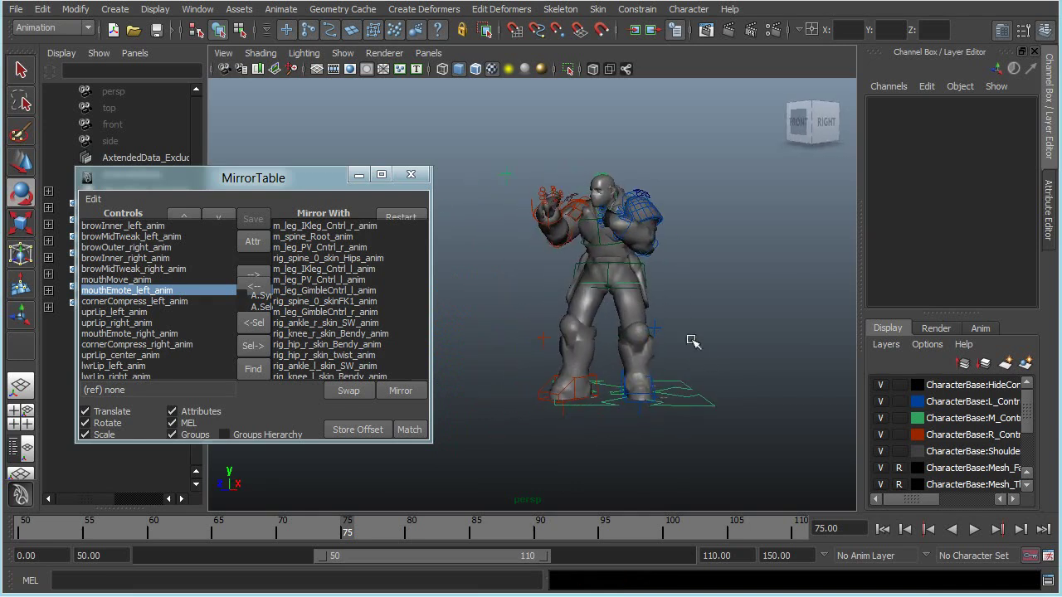
{"action": "middle_click_drag", "start_coordinate": [692, 341], "coordinate": [673, 363], "text": "alt"}
{"action": "right_click_drag", "start_coordinate": [673, 363], "coordinate": [680, 354], "text": "alt"}
{"action": "left_click_drag", "start_coordinate": [680, 353], "coordinate": [699, 363], "text": "alt"}
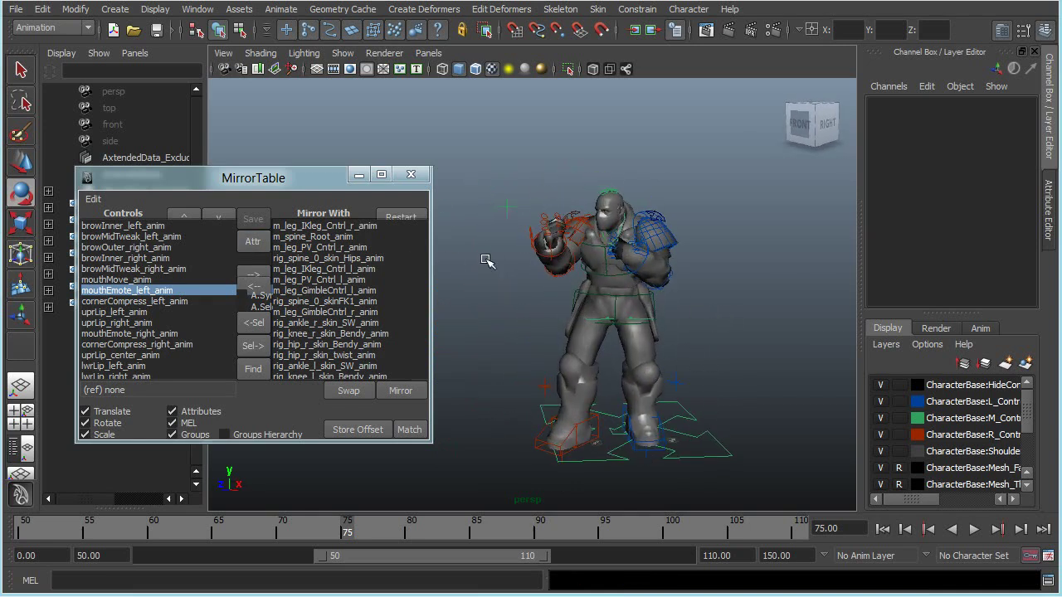
{"action": "mouse_move", "coordinate": [486, 260]}
{"action": "right_mouse_down"}
{"action": "mouse_move", "coordinate": [467, 283]}
{"action": "mouse_move", "coordinate": [488, 261]}
{"action": "right_mouse_up"}
{"action": "left_click", "coordinate": [94, 199]}
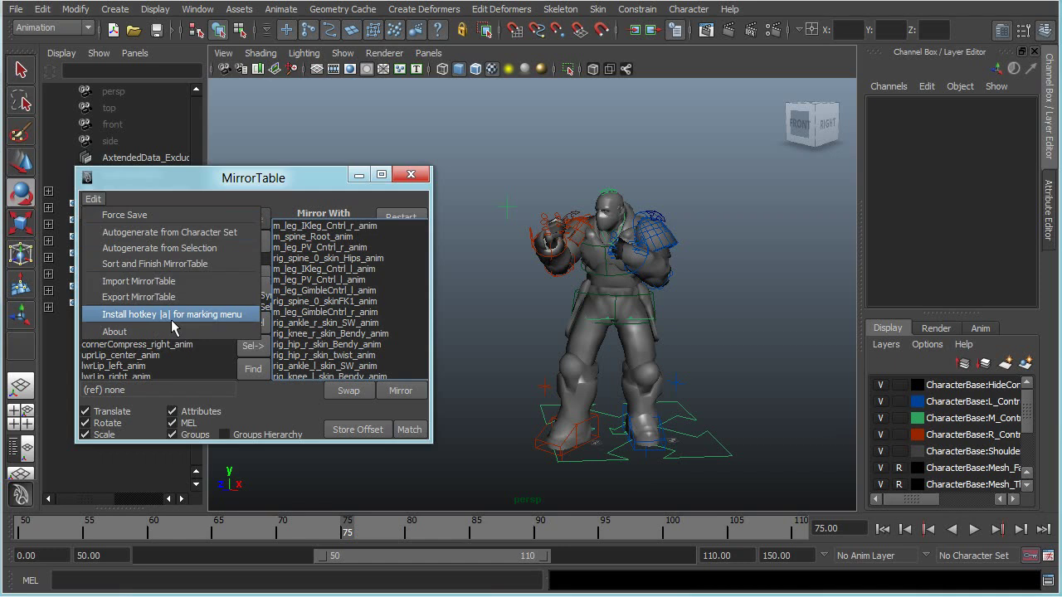
{"action": "left_click", "coordinate": [94, 201]}
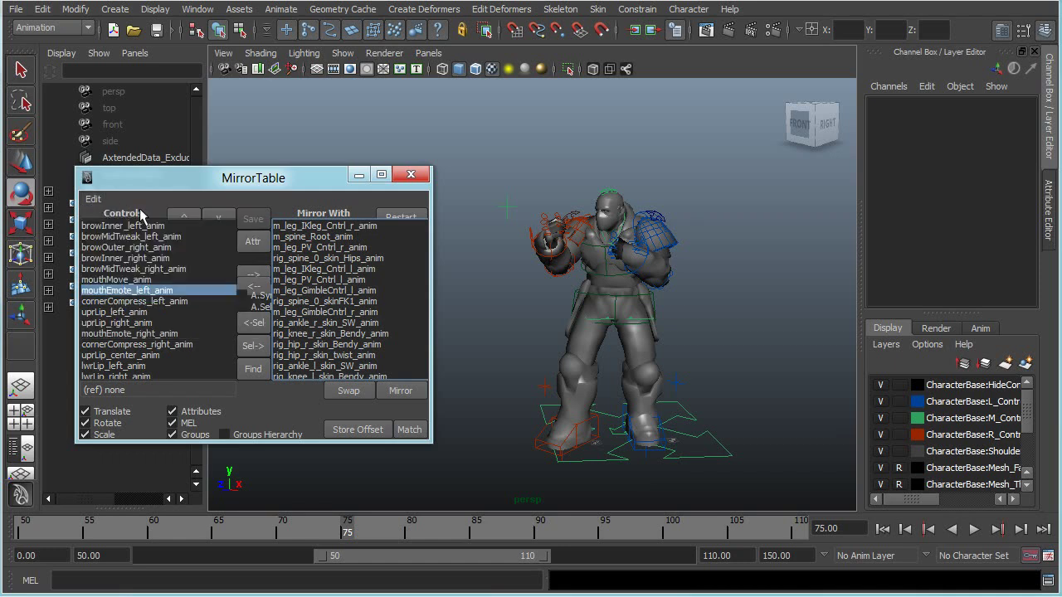
{"action": "key", "text": "a"}
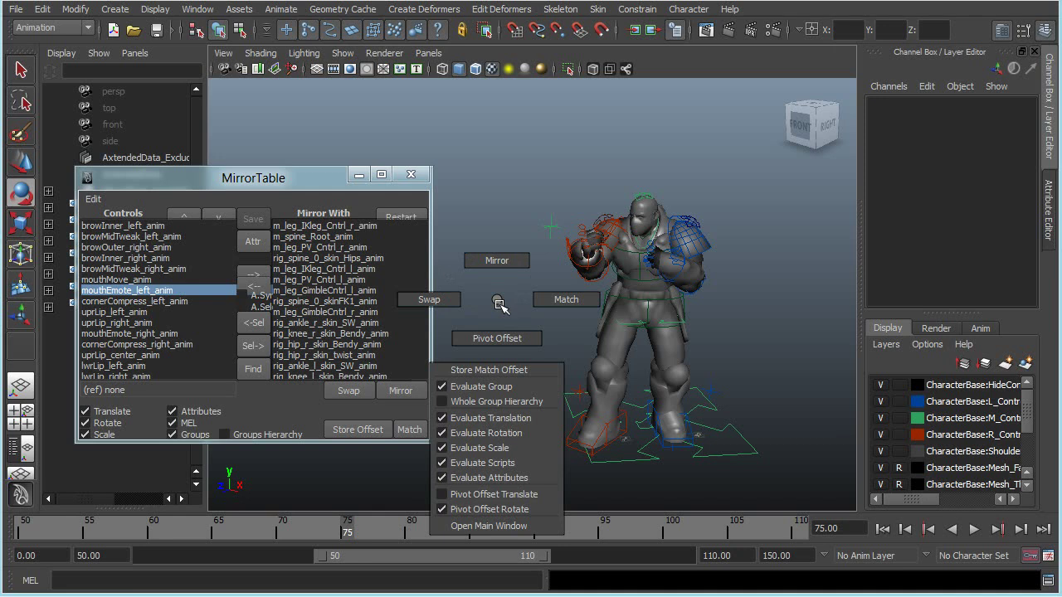
{"action": "left_click", "coordinate": [497, 303]}
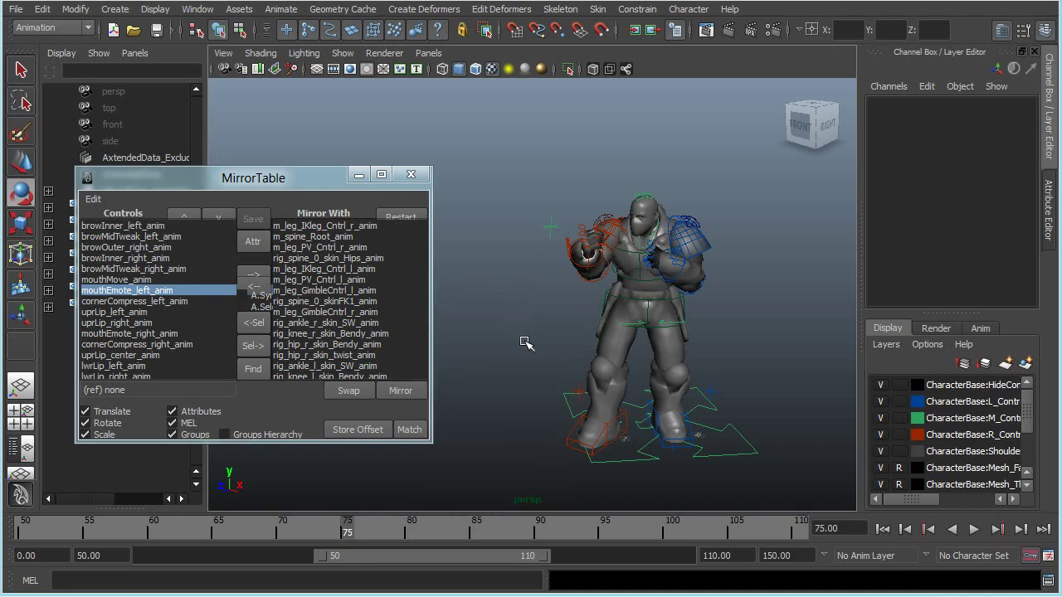